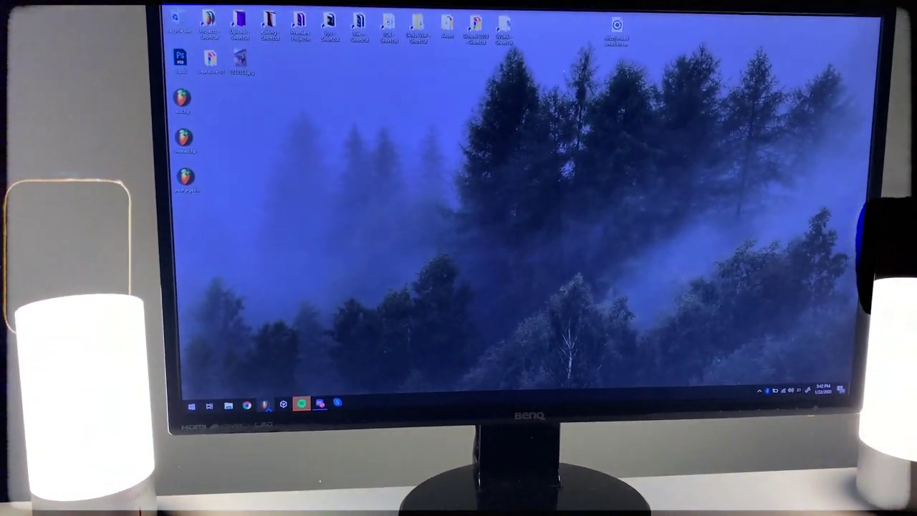
Switch to FL Studio, bring up the channel rack and open the Omnisphere instrument
left_click(264, 405)
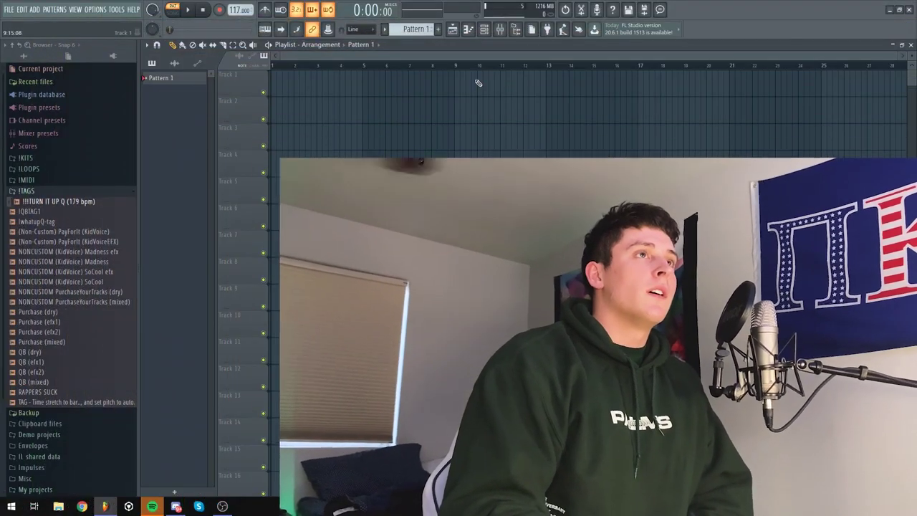
left_click(486, 30)
left_click(320, 245)
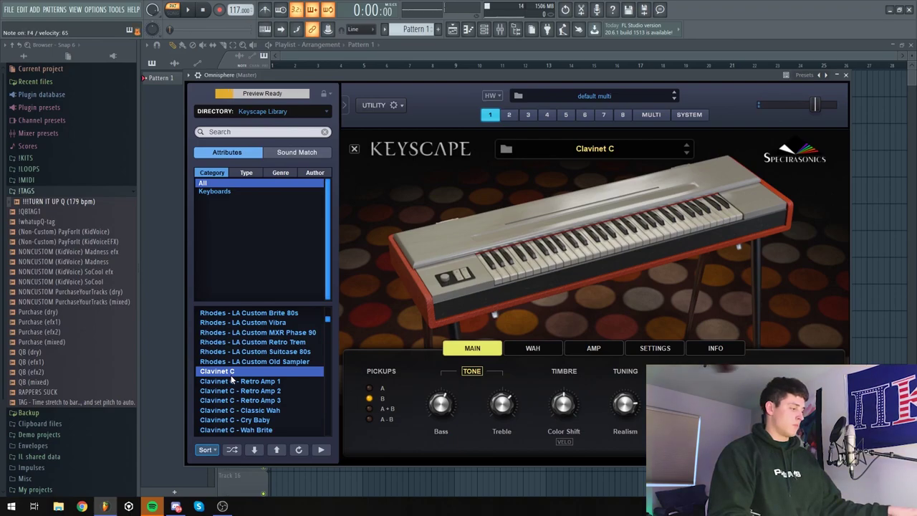
Load the "Wing Upright - Dark Indie" patch from the Keyscape Library in Omnisphere and close the instrument window
scroll(233, 384, "down", 5)
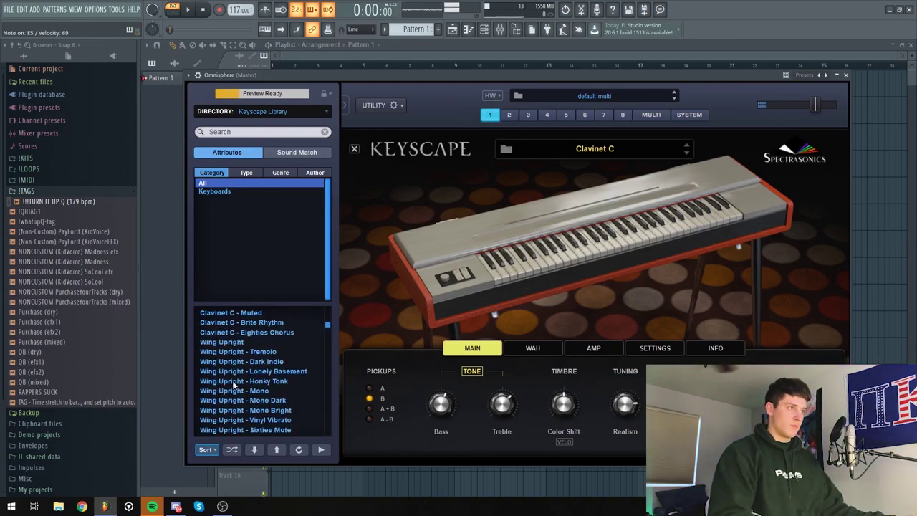
left_click(234, 344)
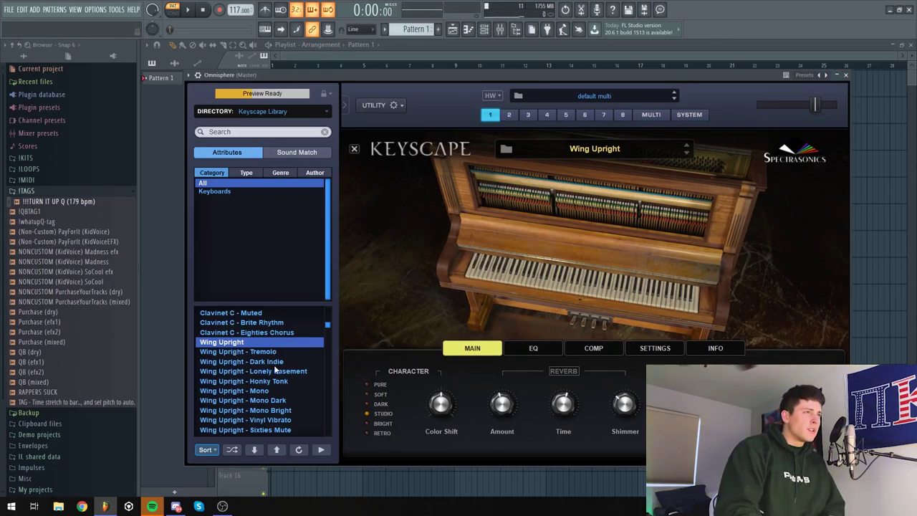
scroll(285, 381, "down", 1)
scroll(320, 406, "down", 1)
scroll(286, 404, "up", 1)
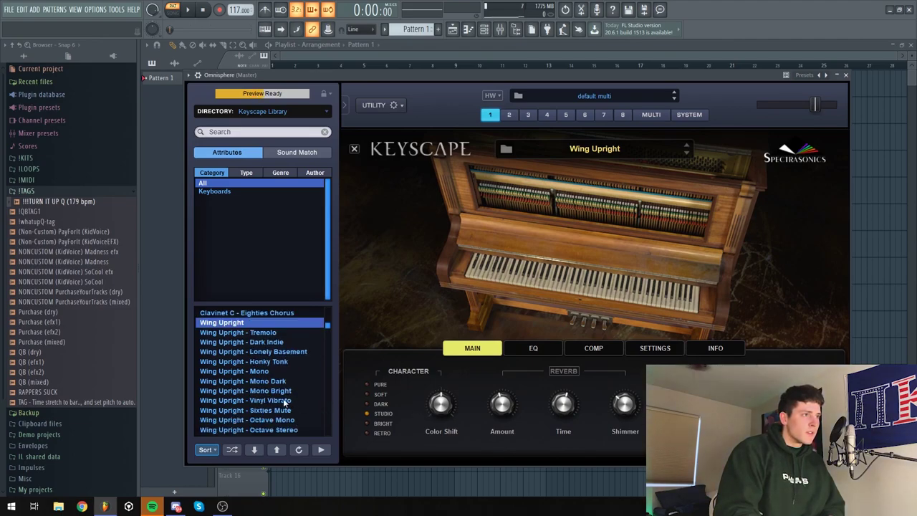
left_click(246, 344)
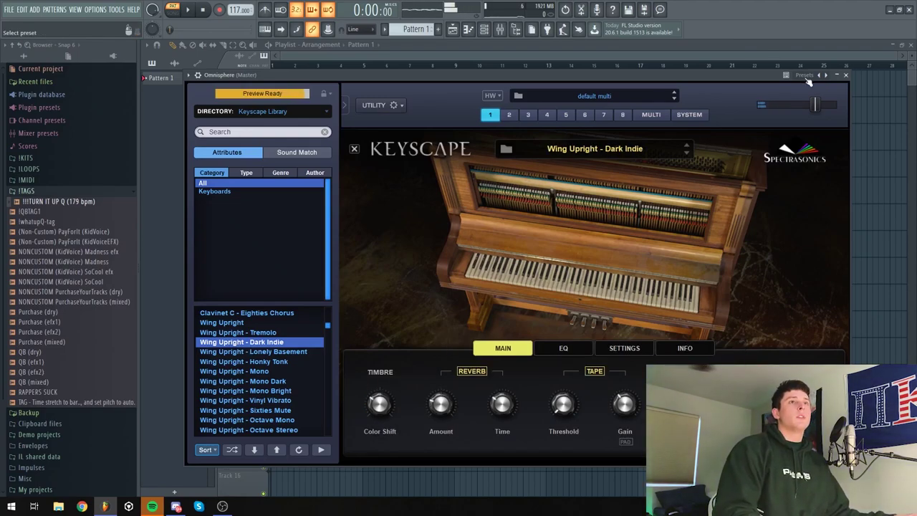
left_click(845, 75)
Select the 808 channel and open the 808 sample folder under !KITS, !!QB, !!! in the browser
right_click(337, 247)
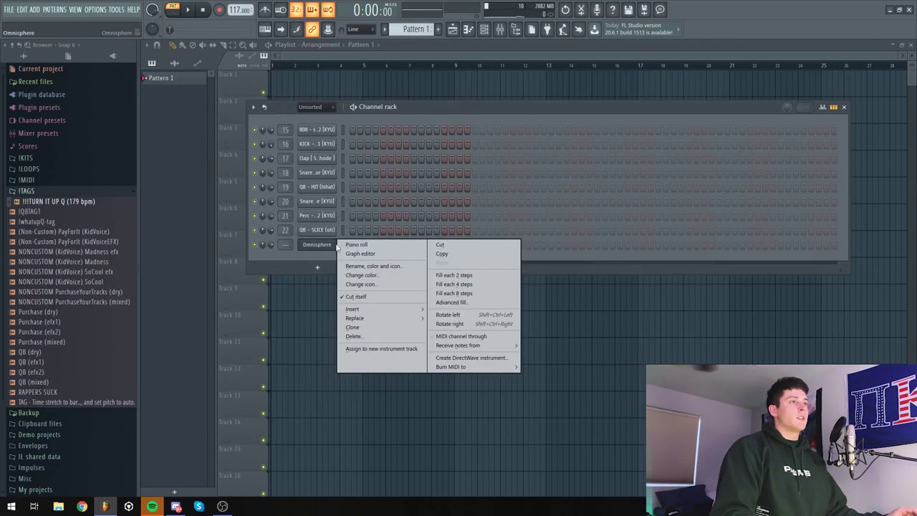
left_click(343, 127)
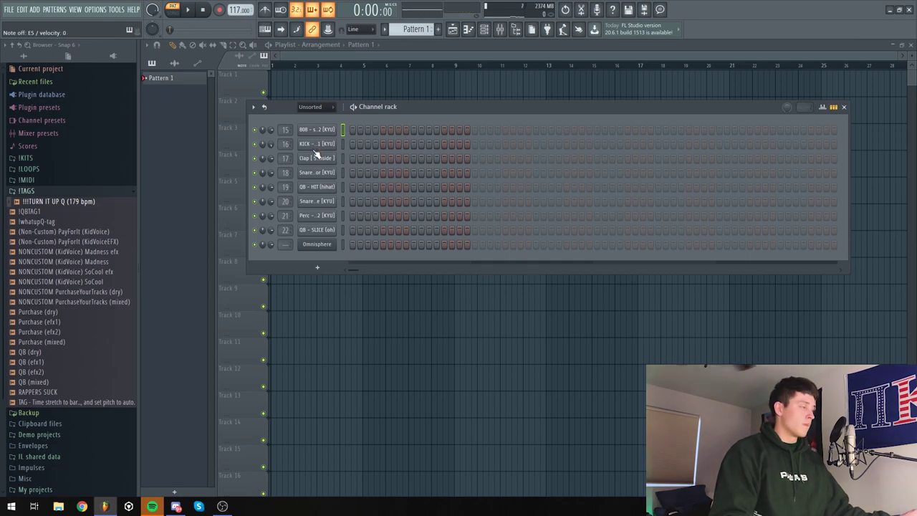
left_click(23, 191)
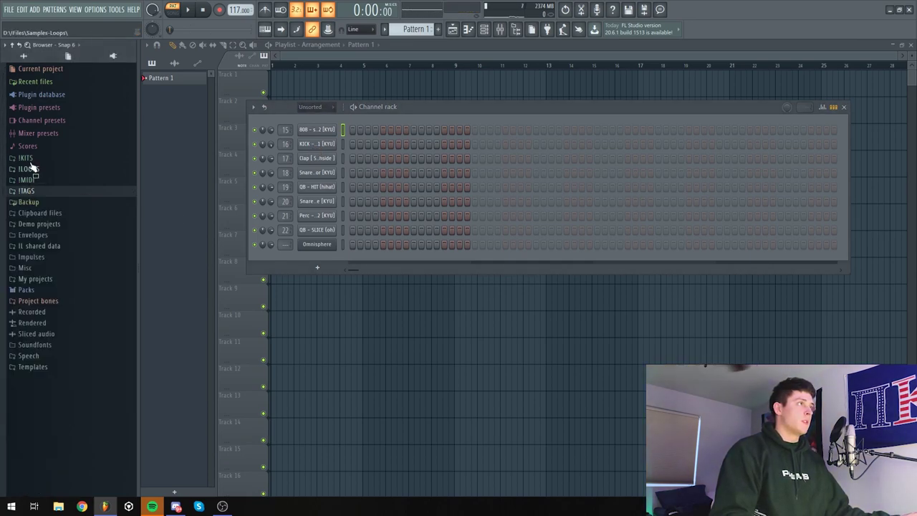
left_click(27, 158)
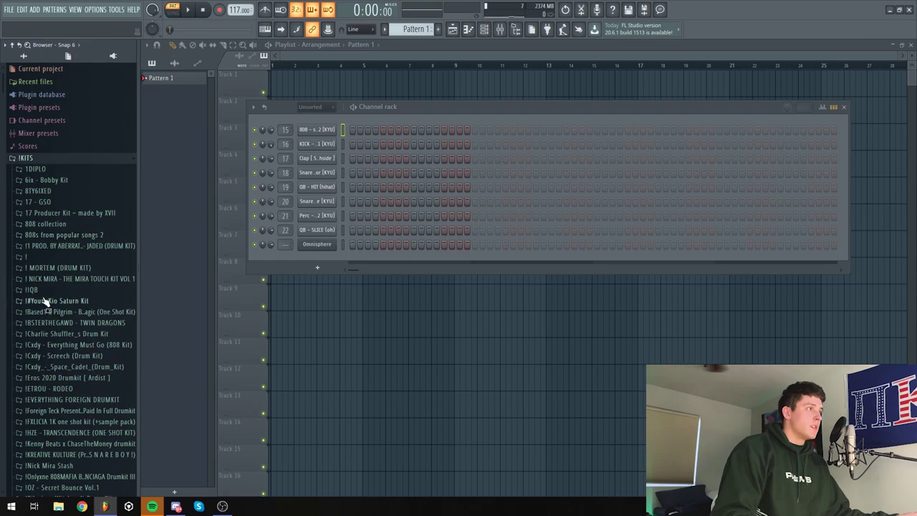
left_click(43, 292)
left_click(45, 292)
left_click(46, 293)
left_click(47, 312)
left_click(47, 324)
left_click(39, 221)
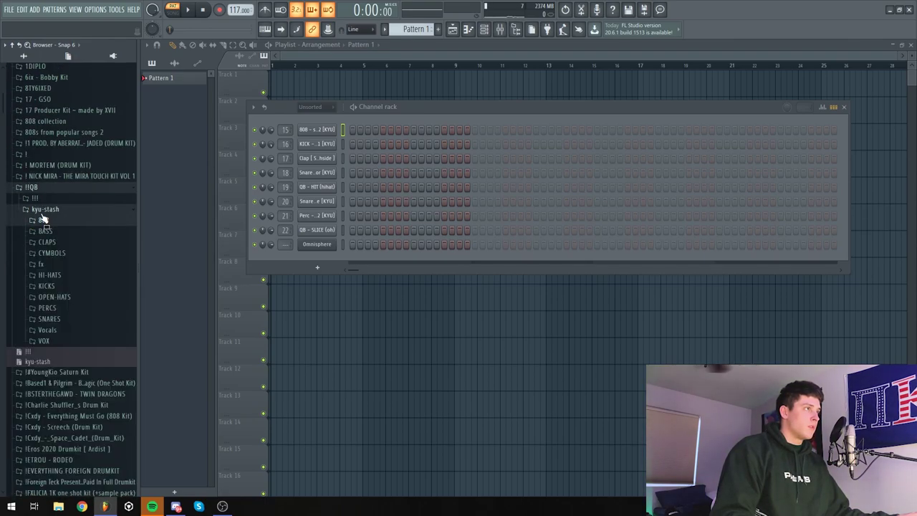
left_click(43, 212)
left_click(41, 201)
left_click(43, 212)
Audition the 808 samples, replace the 808 channel's sample with "808 - wheezer [KYU]", and collapse the kit folders
left_click(73, 249)
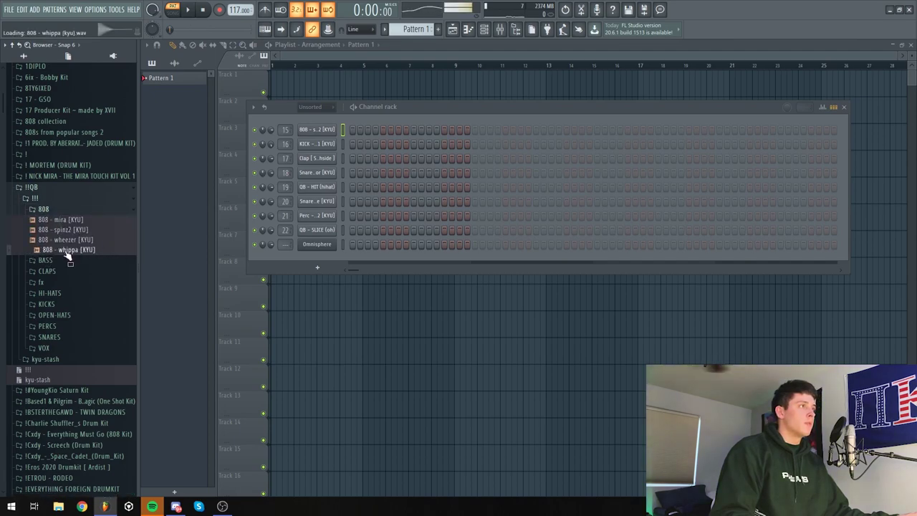
left_click(62, 239)
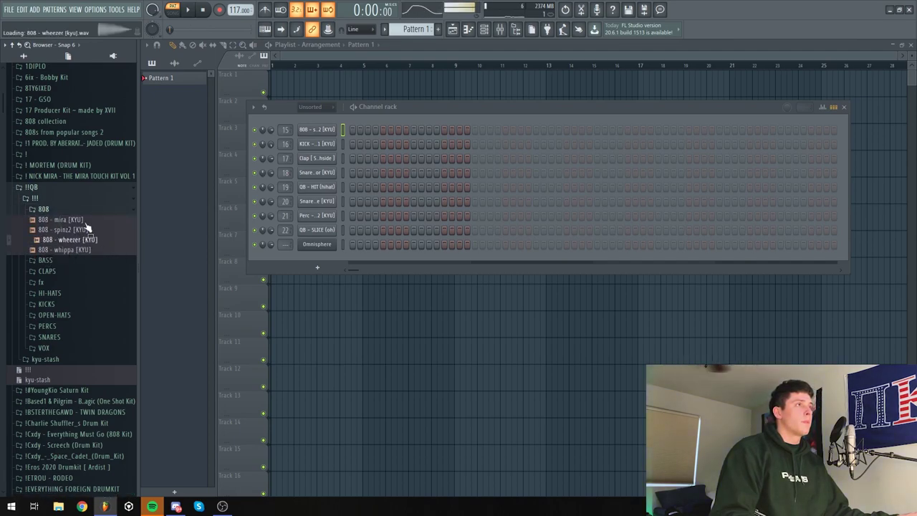
left_click_drag(116, 210, 320, 132)
left_click(44, 209)
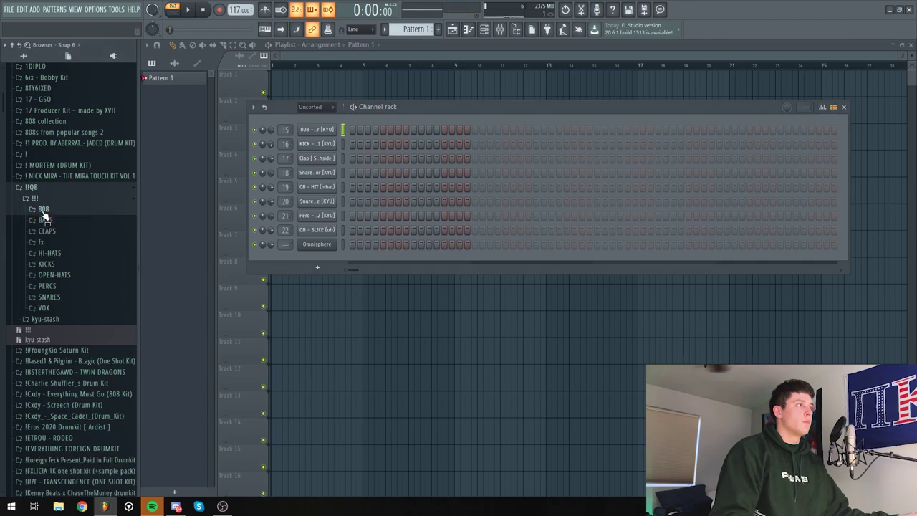
left_click(43, 197)
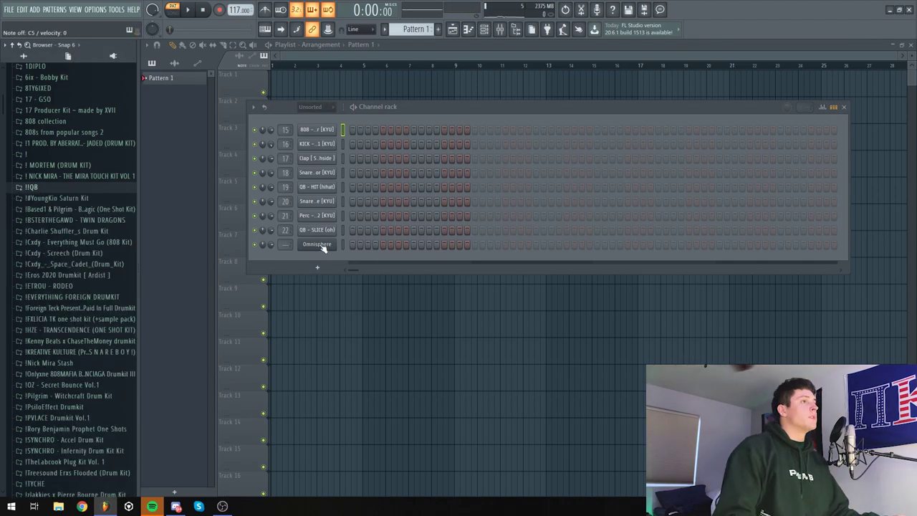
Open the piano roll for the Omnisphere channel and review its scale highlighting options
right_click(323, 247)
left_click(360, 245)
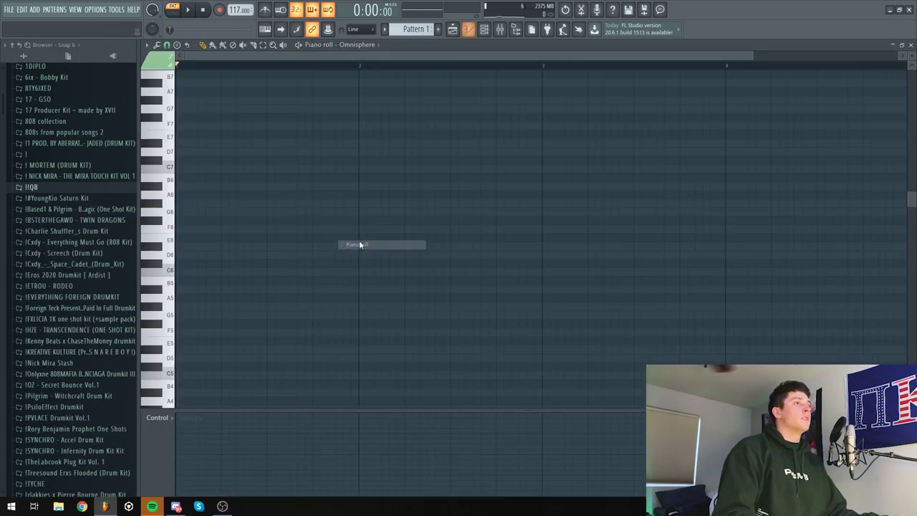
left_click(147, 45)
mouse_move(192, 104)
mouse_move(236, 111)
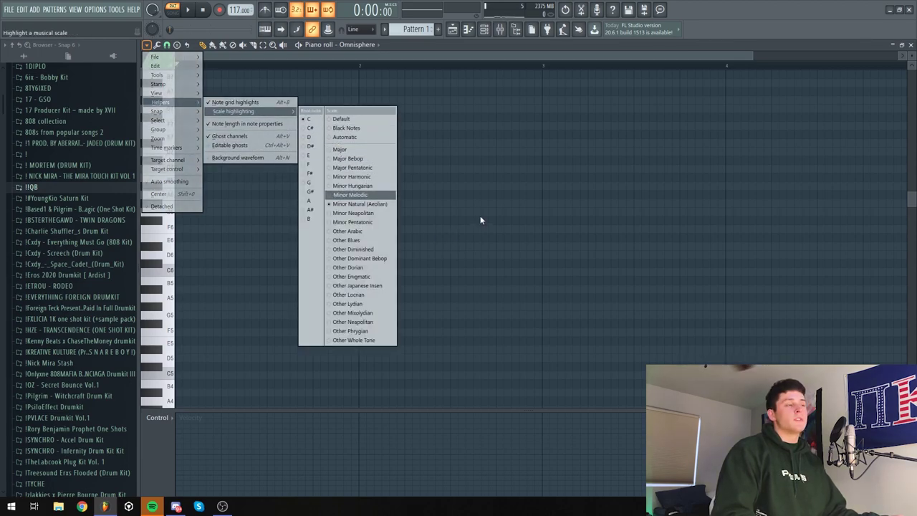
left_click(177, 281)
Draw a one-bar C3 note at the start of the Omnisphere piano roll
scroll(208, 292, "down", 5)
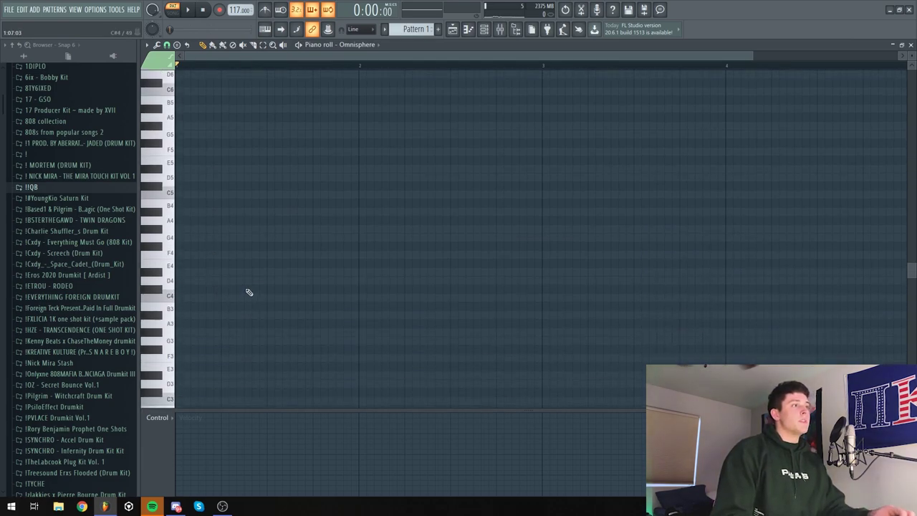
scroll(210, 334, "down", 3)
left_click(180, 299)
left_click_drag(197, 299, 334, 305)
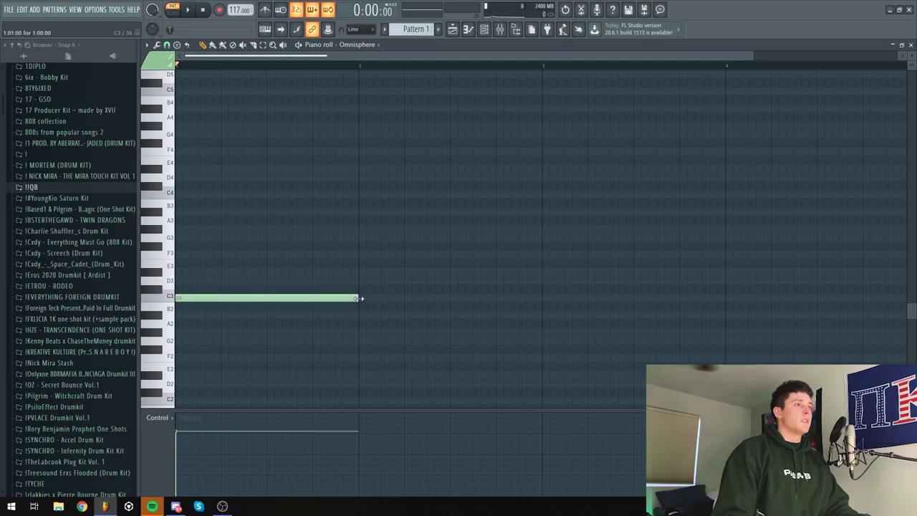
Turn on the metronome, play the pattern, and lengthen the C3 note to one and a quarter bars
left_click(264, 10)
key("space")
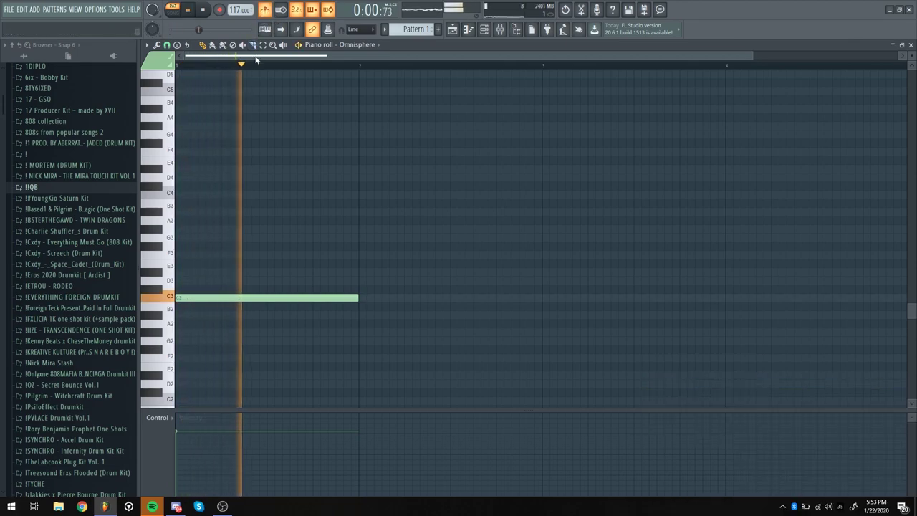
left_click_drag(358, 298, 449, 298)
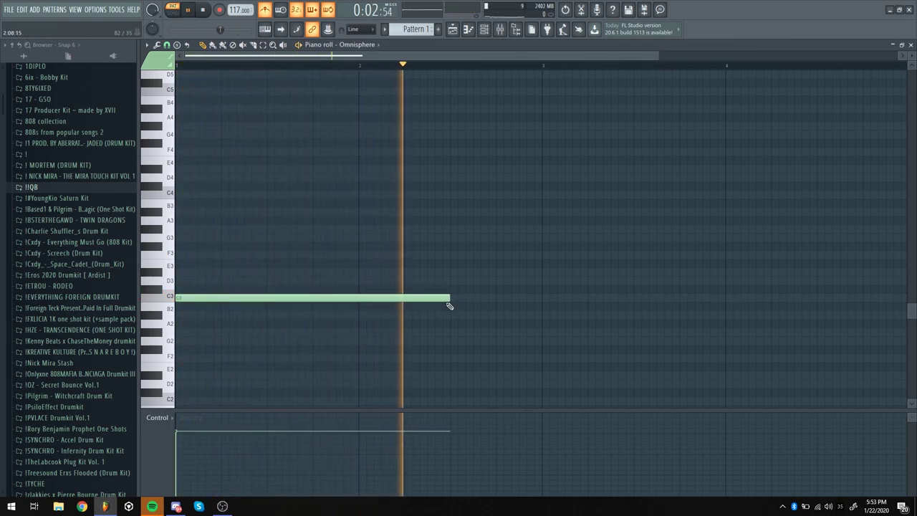
left_click_drag(447, 300, 403, 301)
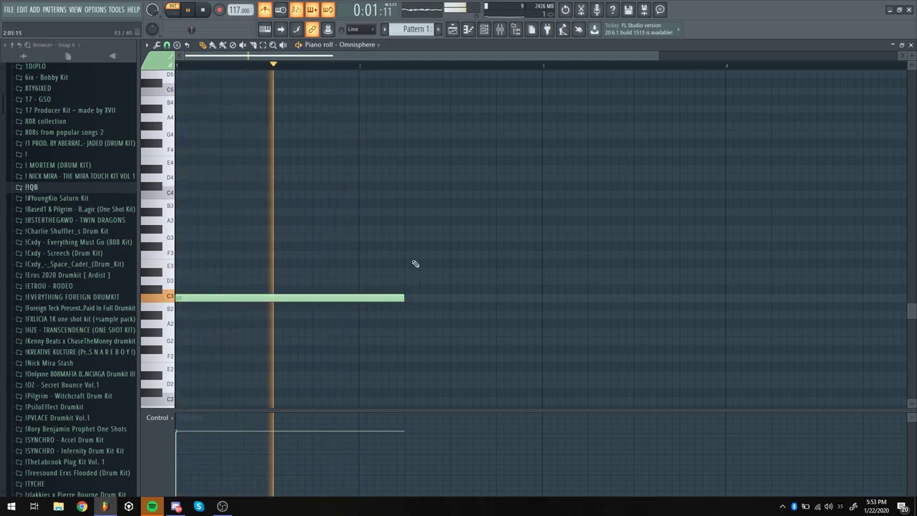
left_click(407, 273)
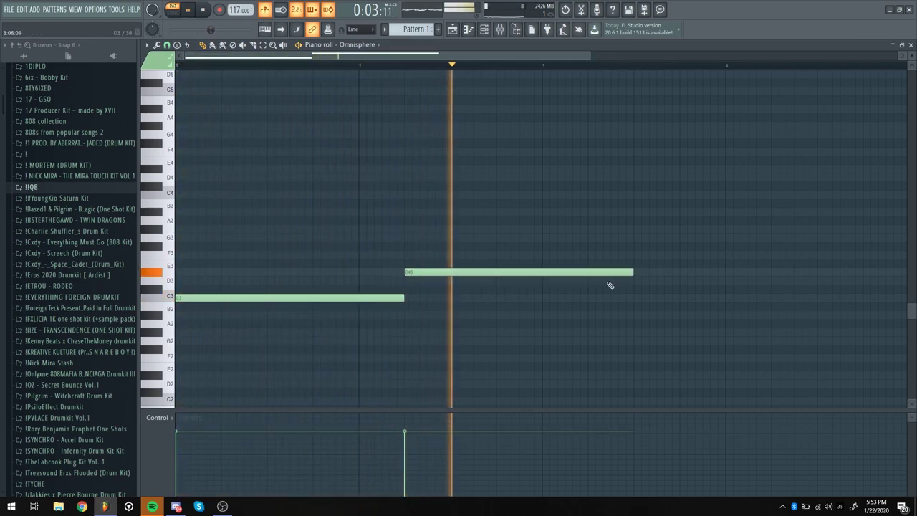
left_click_drag(632, 272, 483, 273)
right_click(444, 276)
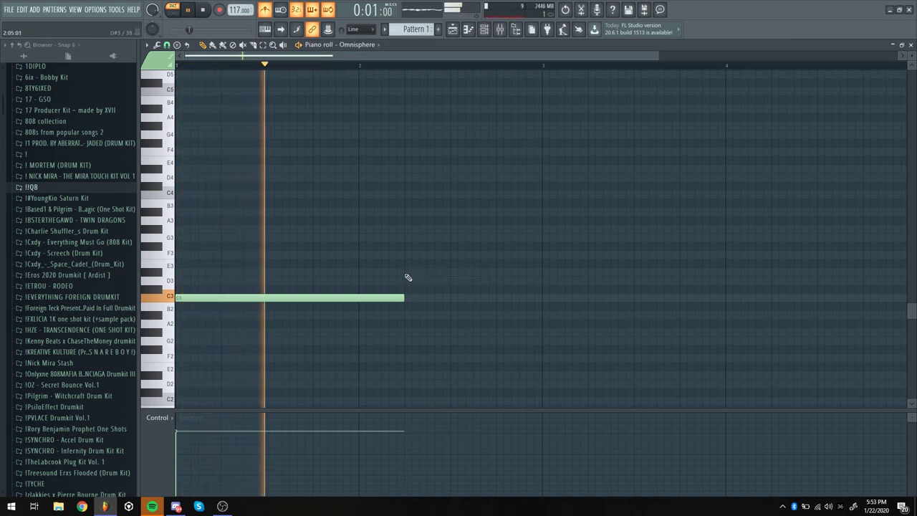
Add an F3 note about one and a half beats long after the C3 note, followed by an equally long D3 note
left_click(423, 255)
left_click_drag(477, 256, 472, 258)
left_click(483, 281)
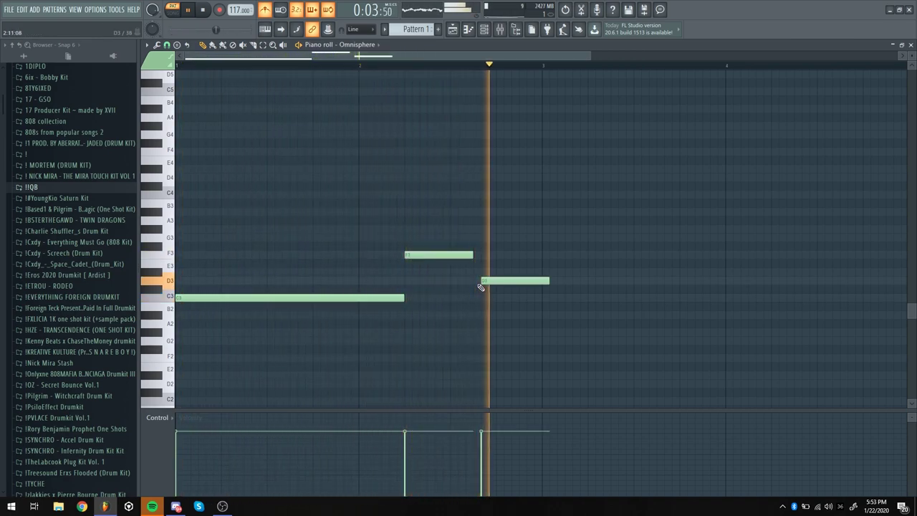
Set the piano roll snap to Step and redraw the D3 note so it starts exactly where the F3 note ends
left_click(166, 45)
left_click(187, 129)
key("space")
left_click(167, 45)
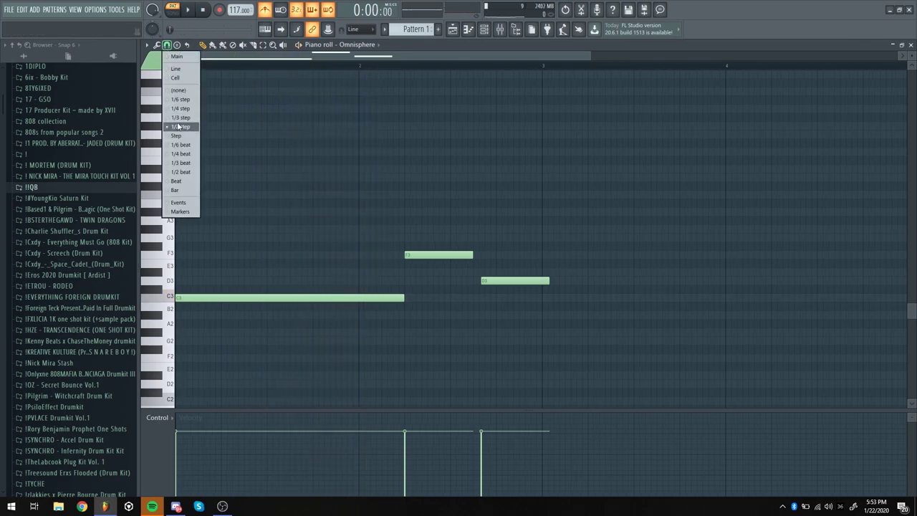
left_click(178, 136)
key("space")
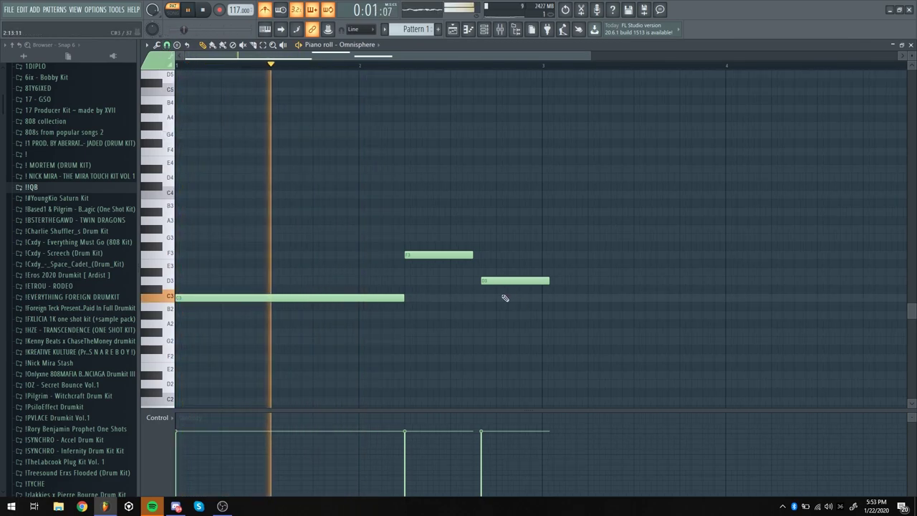
right_click(495, 281)
left_click(479, 281)
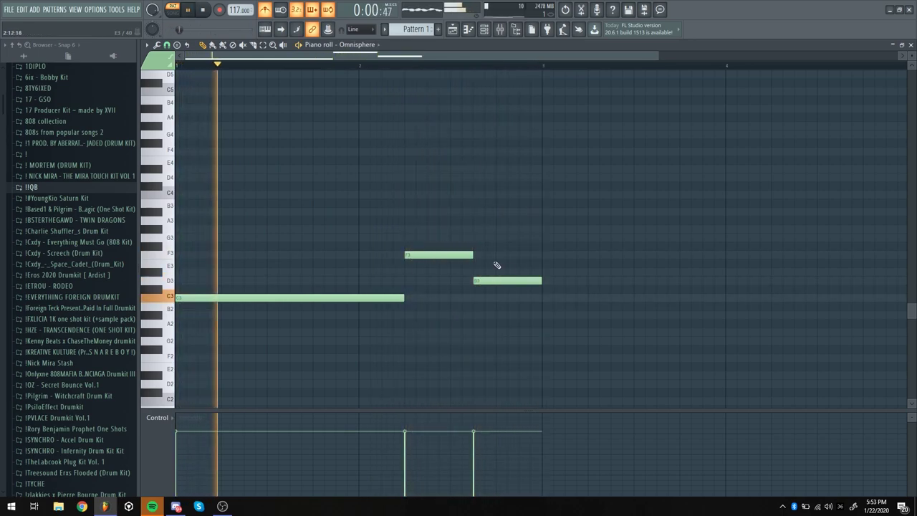
Replace the F3 note with G3 and the D3 note with D#3, keeping their positions and lengths
scroll(339, 68, "down", 2)
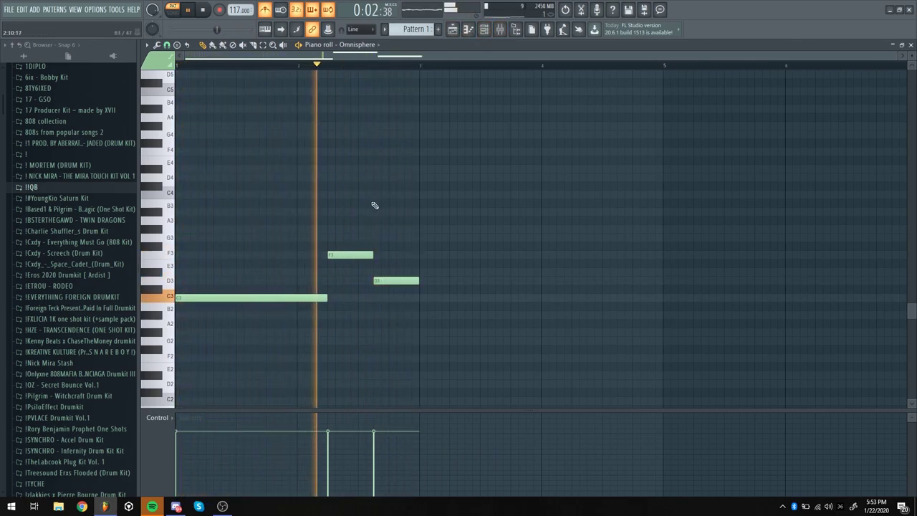
key("space")
key("space")
right_click(347, 254)
left_click(331, 237)
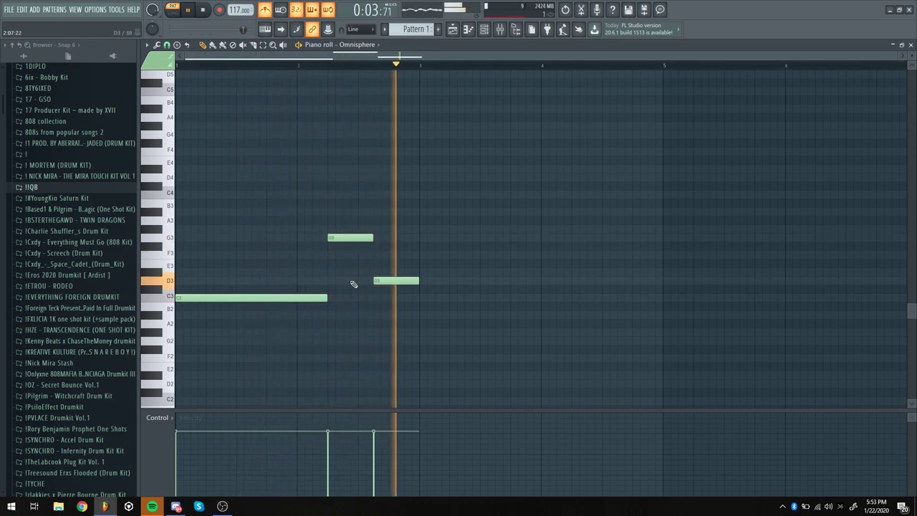
right_click(399, 279)
left_click(379, 273)
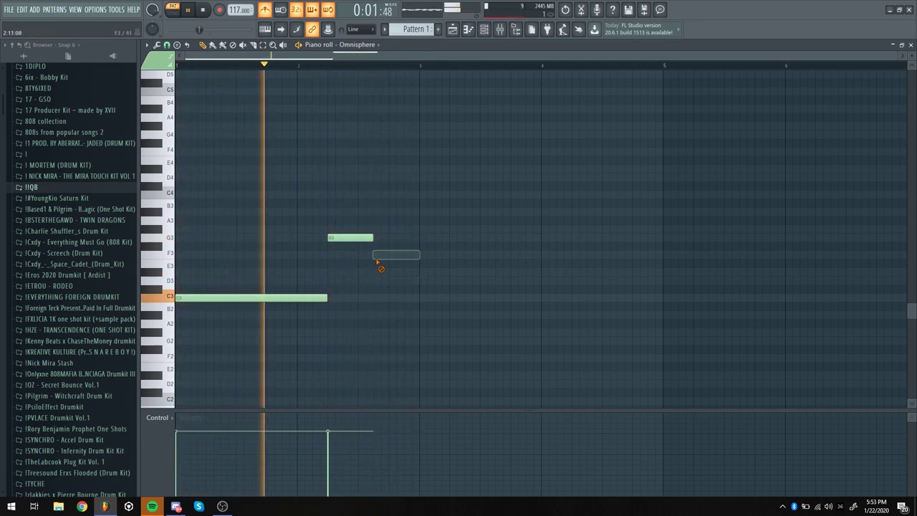
Duplicate the three-note phrase into bars 3 and 4, then transpose all notes up one octave
key("ctrl+b")
key("ctrl+d")
key("space")
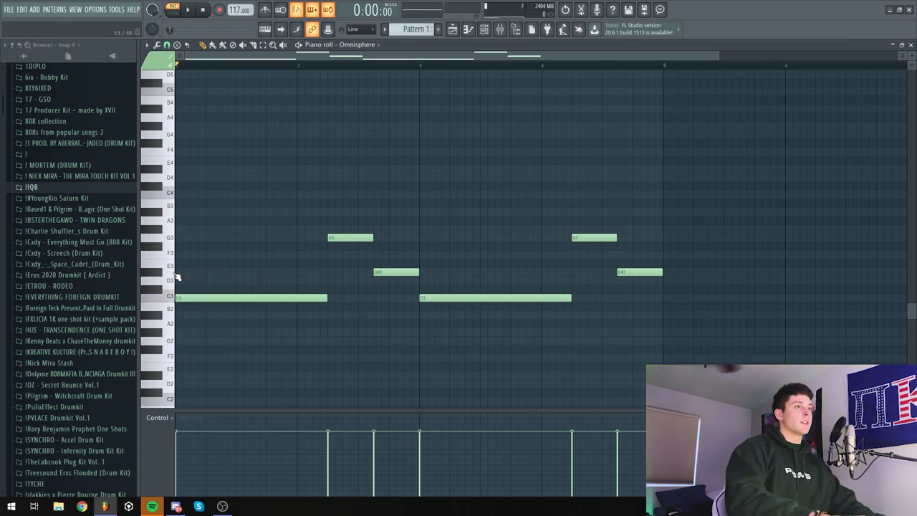
key("ctrl+Up")
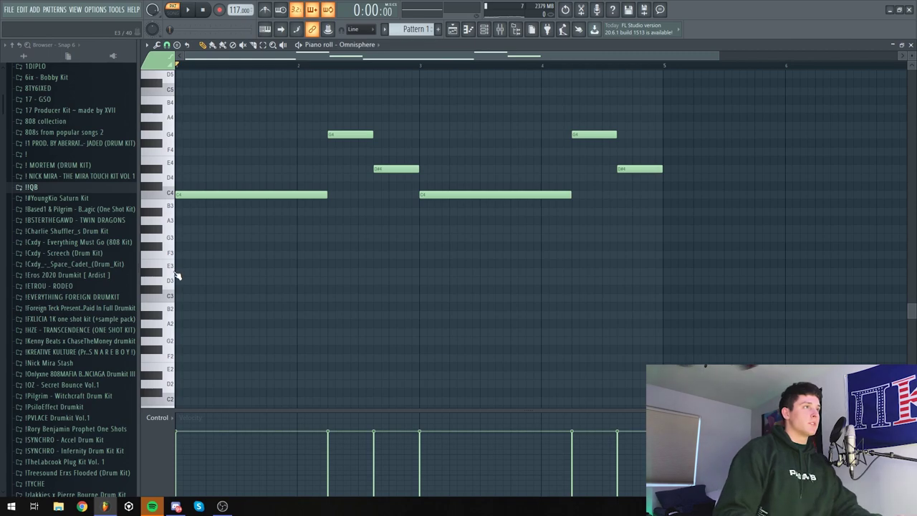
Stack D#4, G4 and D5 notes of equal length over the first C4 note to build a chord
scroll(186, 272, "up", 3)
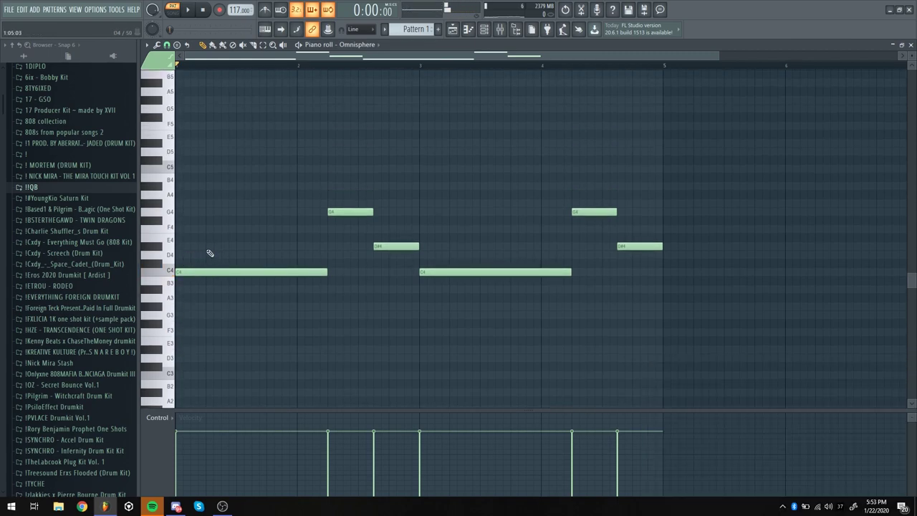
left_click(197, 172)
key("space")
key("space")
key("space")
right_click(213, 168)
key("space")
left_click_drag(212, 157, 120, 154)
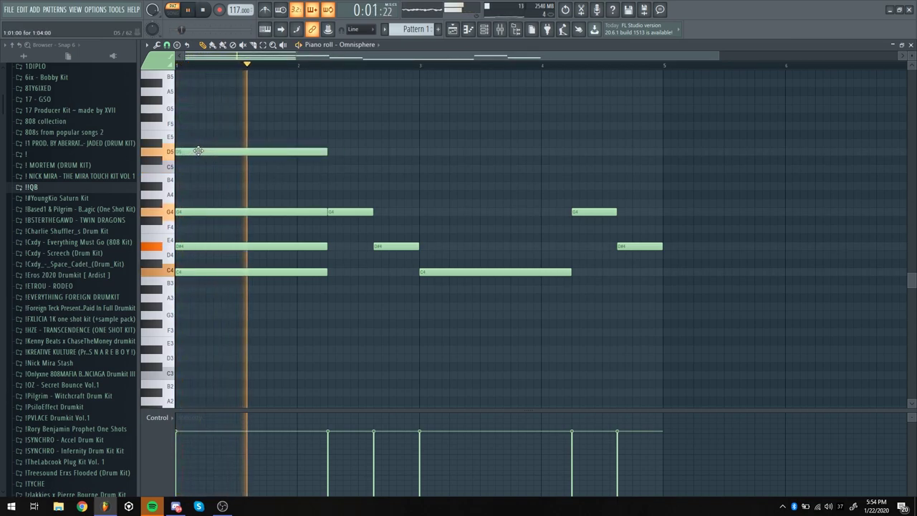
Transpose all notes in the pattern up one octave
key("space")
key("ctrl+Up")
key("space")
scroll(211, 186, "up", 4)
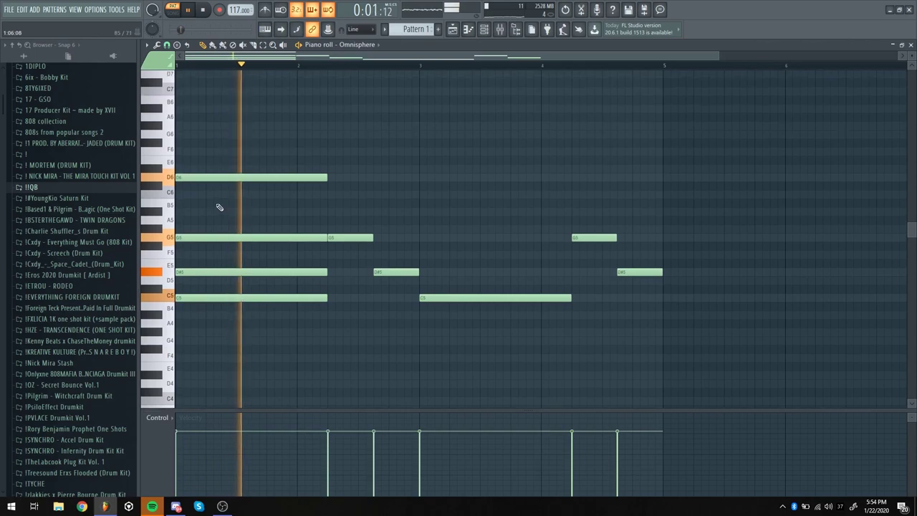
Stack A#5, D6 and G6 over the first phrase's G5 note, and G5, A#5 and D#6 over the D#5 note following it
key("space")
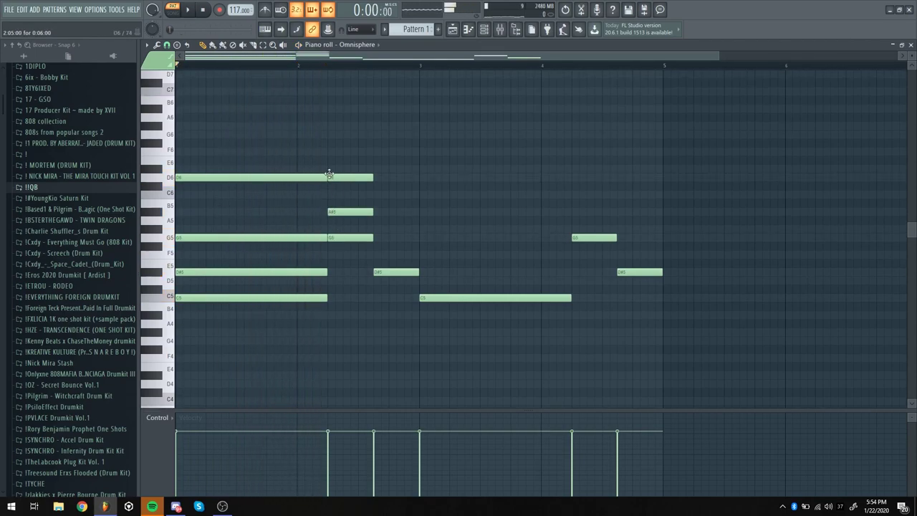
left_click(331, 134)
key("space")
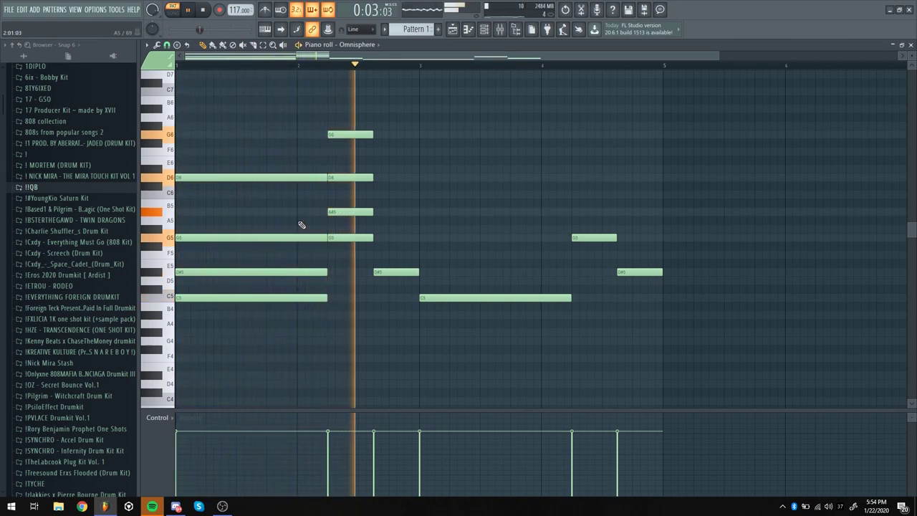
key("space")
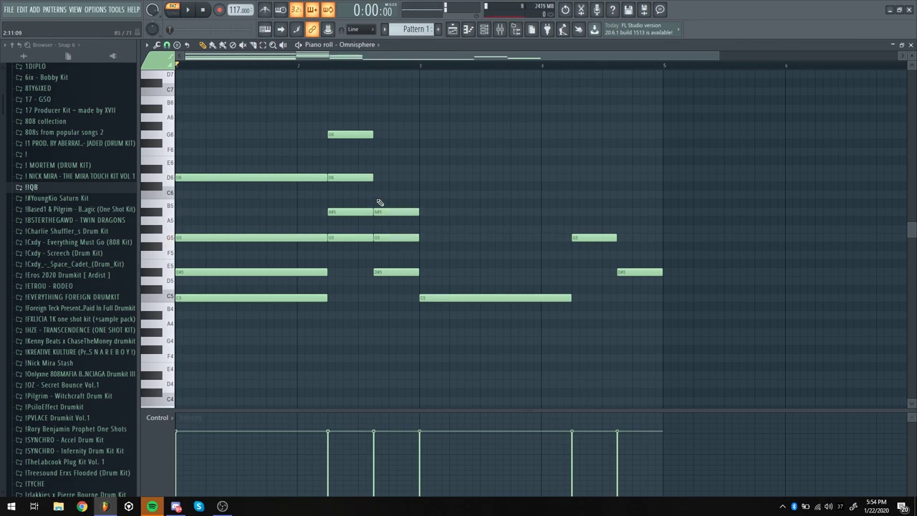
key("space")
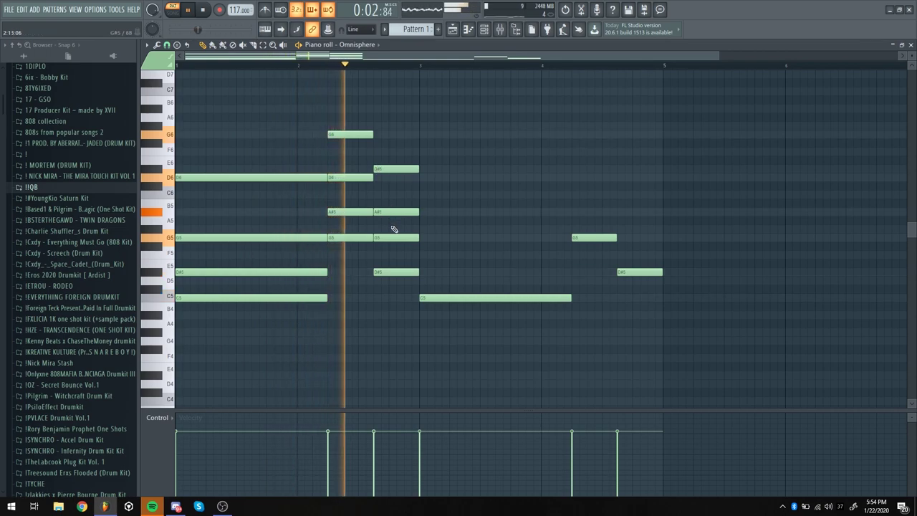
Delete the C5, G5 and D#5 notes in bars 3 and 4
right_click(469, 297)
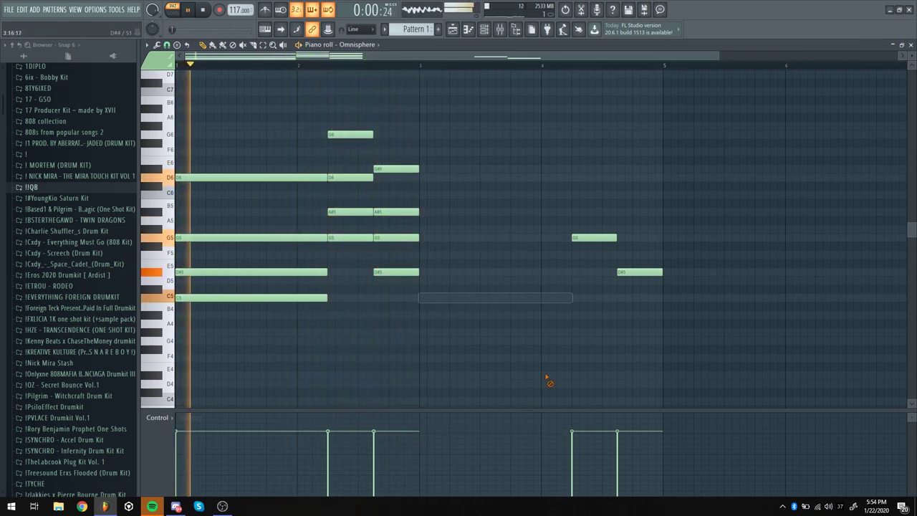
right_click(602, 238)
right_click(631, 272)
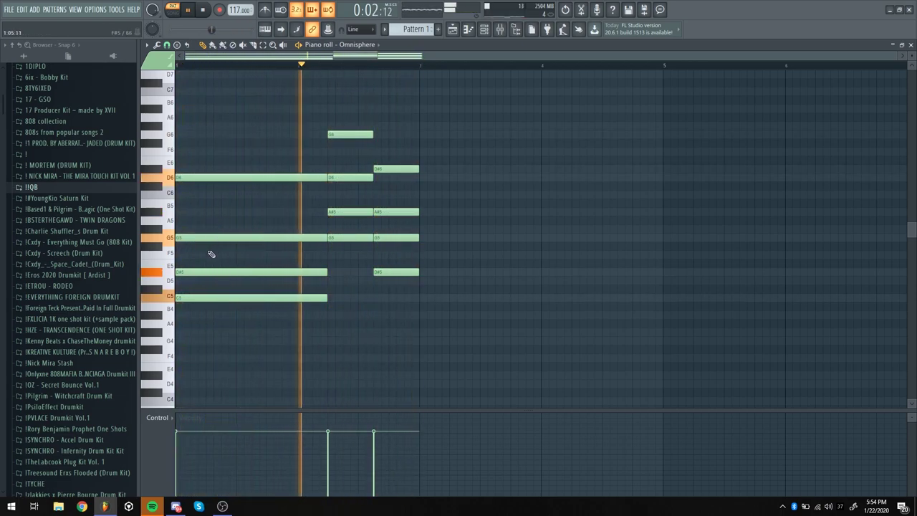
Try the first chord's D#5 note one octave lower and one octave higher
left_click_drag(208, 251, 256, 281)
key("ctrl+Down")
scroll(367, 327, "down", 2)
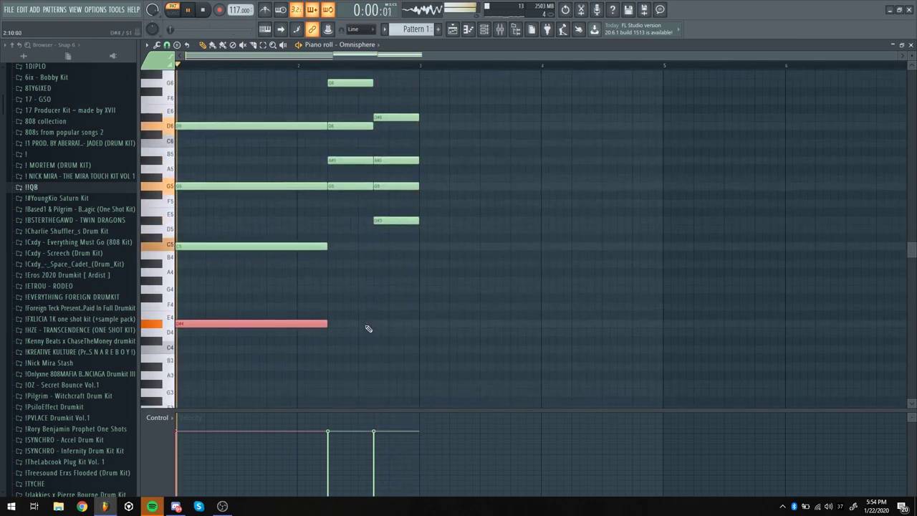
scroll(365, 326, "up", 1)
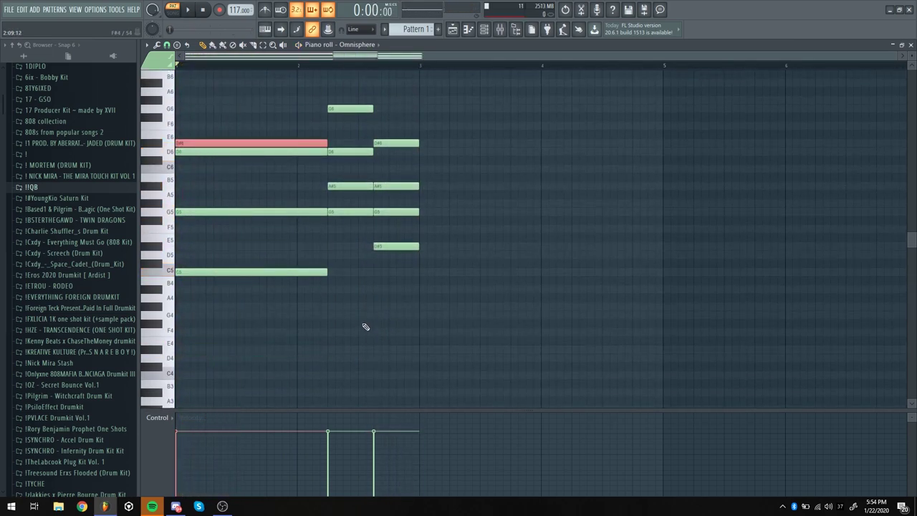
key("ctrl+d")
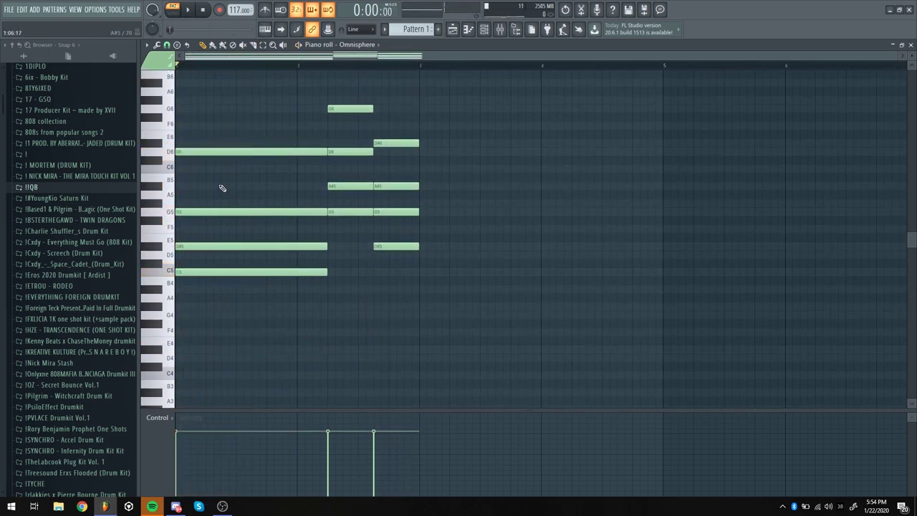
Lower the first chord's top D6 note to C6, auditioning it during playback
key("shift+Up")
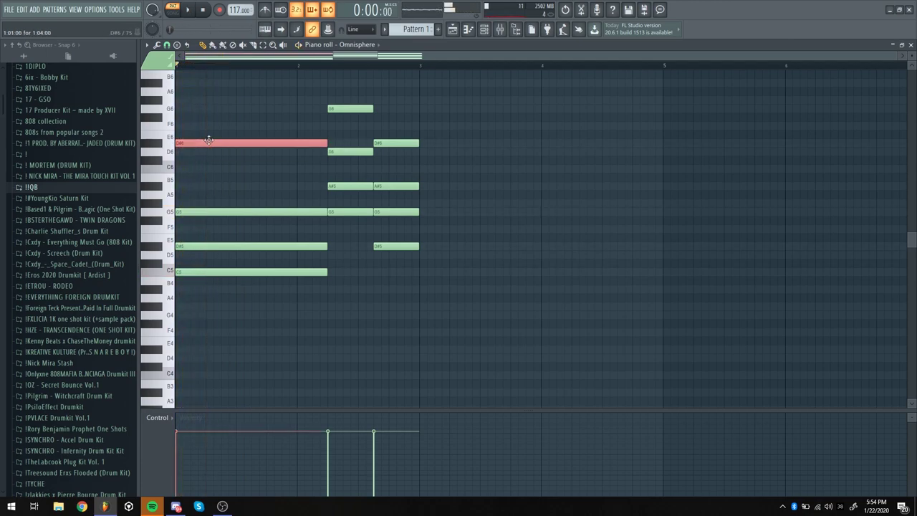
key("space")
key("shift+Down")
key("shift+Down")
key("shift+Down")
key("shift+Down")
key("shift+Down")
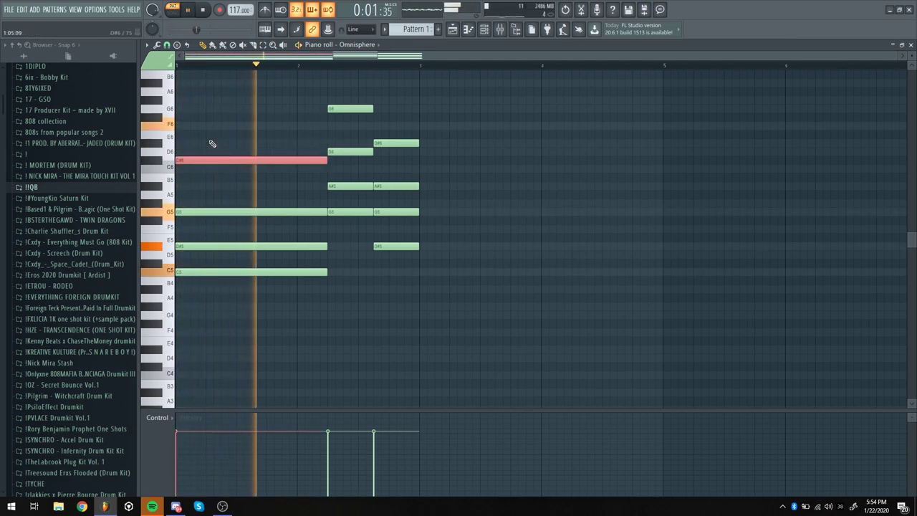
scroll(308, 222, "up", 3)
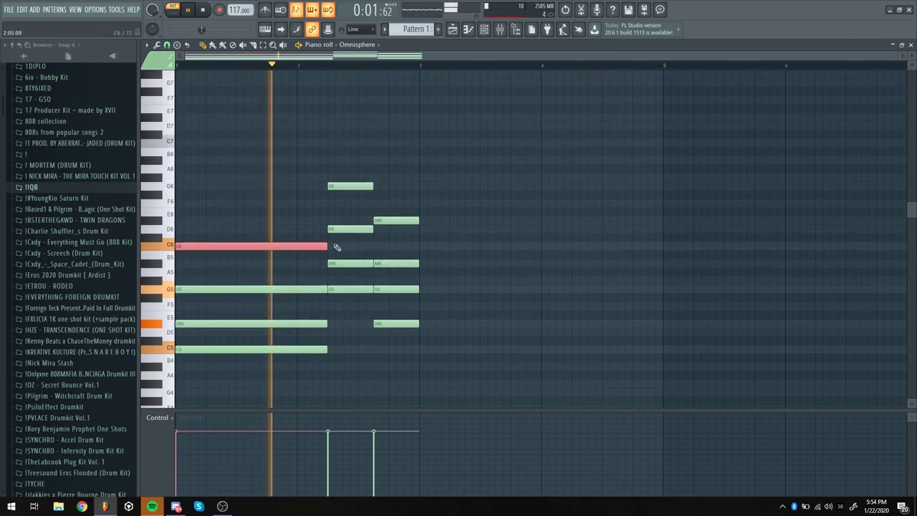
Transpose the whole three-chord progression down one octave
key("ctrl+d")
key("space")
key("ctrl+Down")
key("space")
scroll(511, 339, "down", 3)
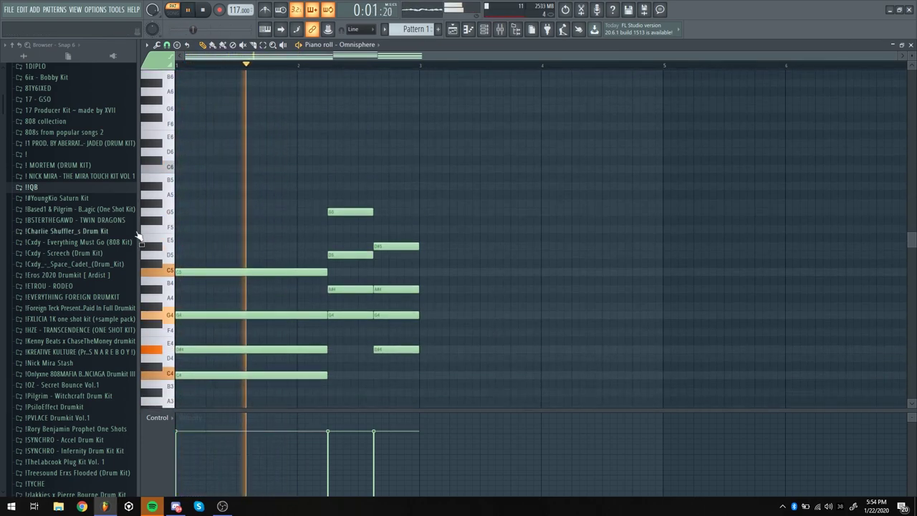
With the metronome on, place an eight-step G5 melody note at the start of bar 1, followed directly by an F5
key("space")
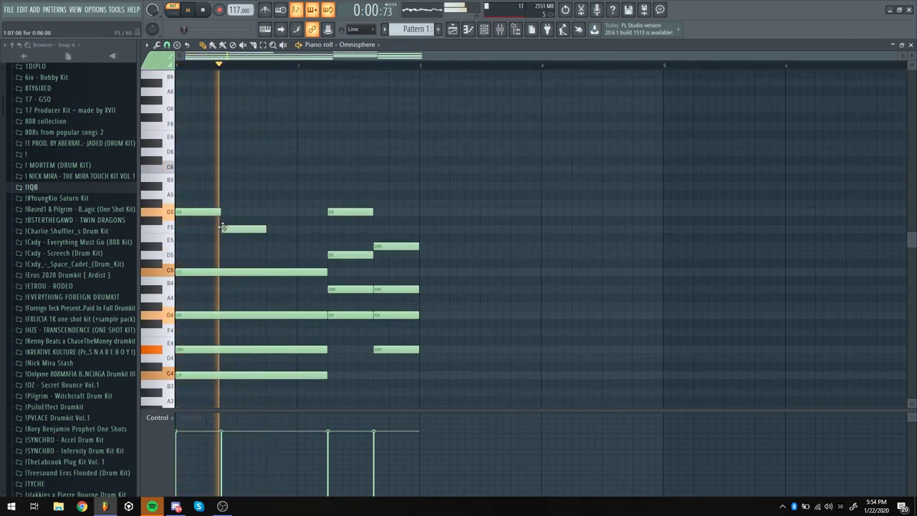
key("space")
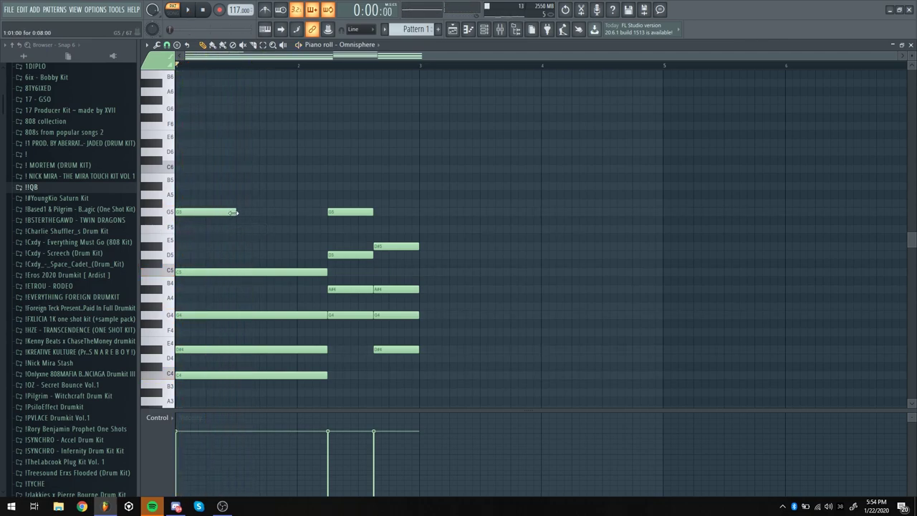
key("space")
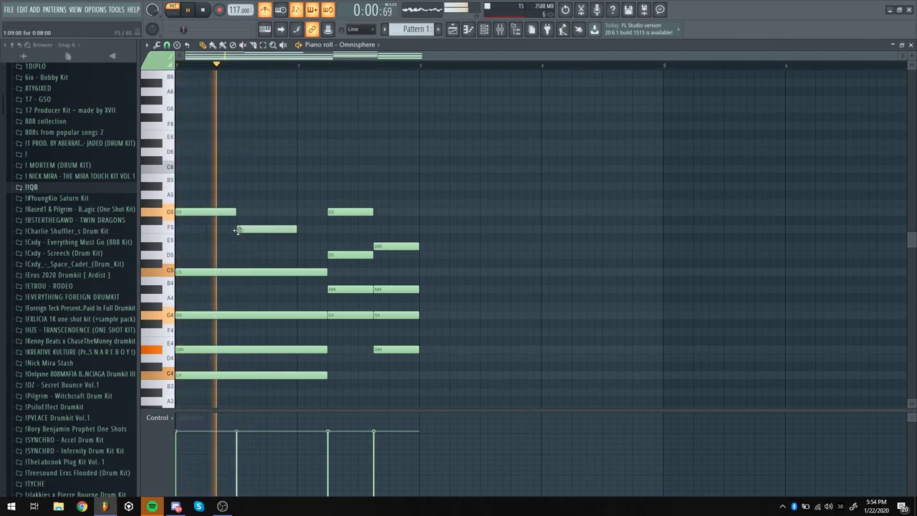
left_click(237, 229)
key("space")
Shorten the F5 melody note to four steps and fill up to the second chord with a two-step D#5 and six-step D5
left_click_drag(261, 237, 319, 254)
left_click(270, 246)
left_click(293, 254)
key("space")
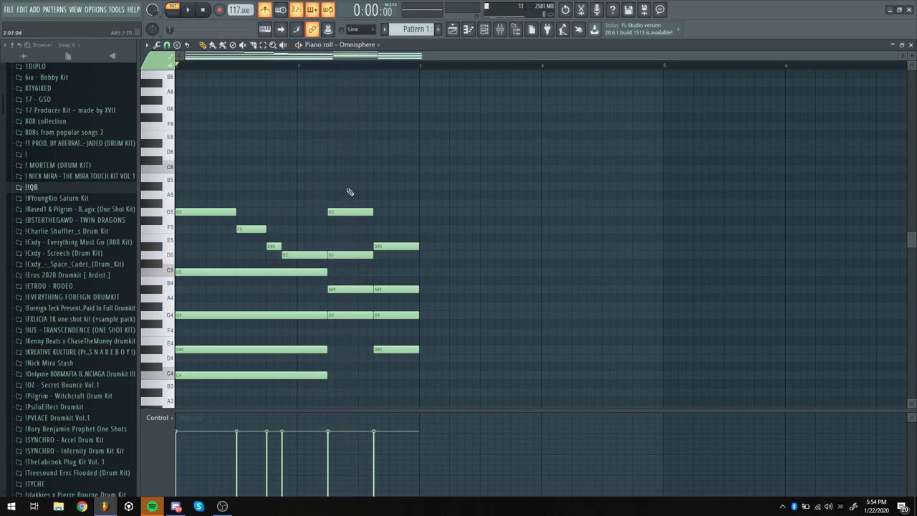
Shorten the second chord's G5 note to four steps and add a two-step G#5 after it
key("space")
mouse_move(374, 186)
left_mouse_down()
mouse_move(393, 186)
mouse_move(369, 187)
left_mouse_up()
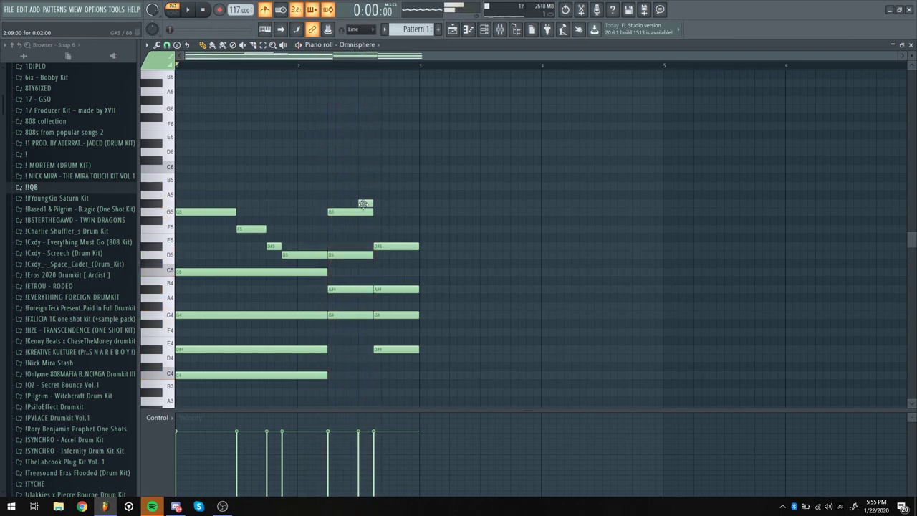
key("space")
scroll(363, 205, "down", 1)
scroll(359, 198, "down", 2)
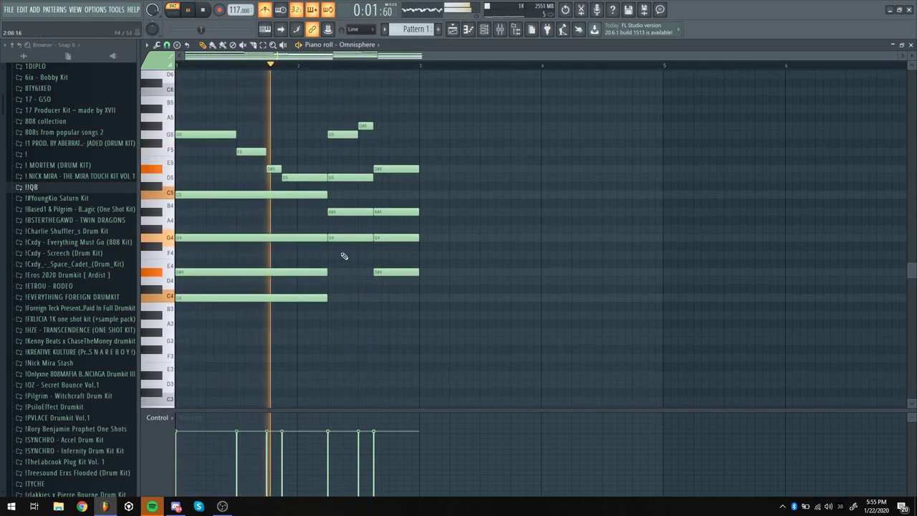
Copy the second chord's G4 note down to G3 and the third chord's D#4 note down to D#3 as bass notes
key("space")
left_click_drag(348, 237, 348, 336)
key("space")
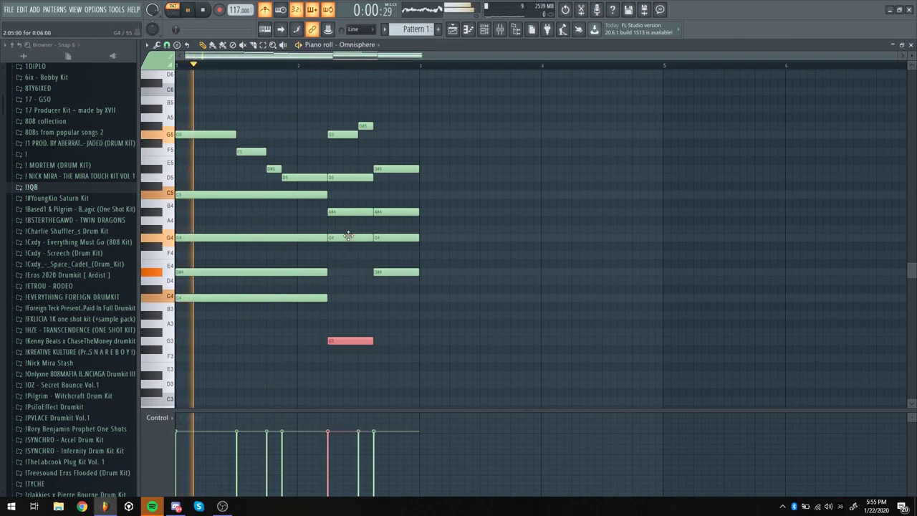
scroll(417, 313, "down", 1)
scroll(413, 321, "up", 2)
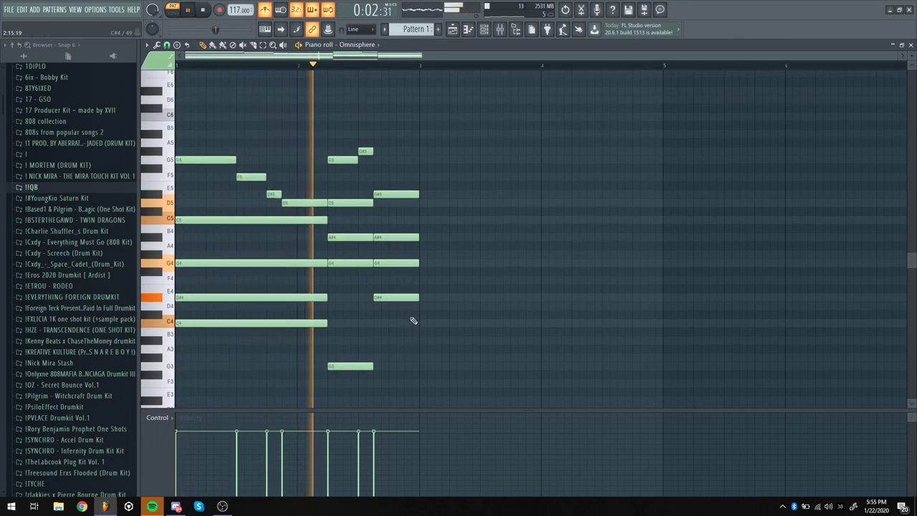
key("space")
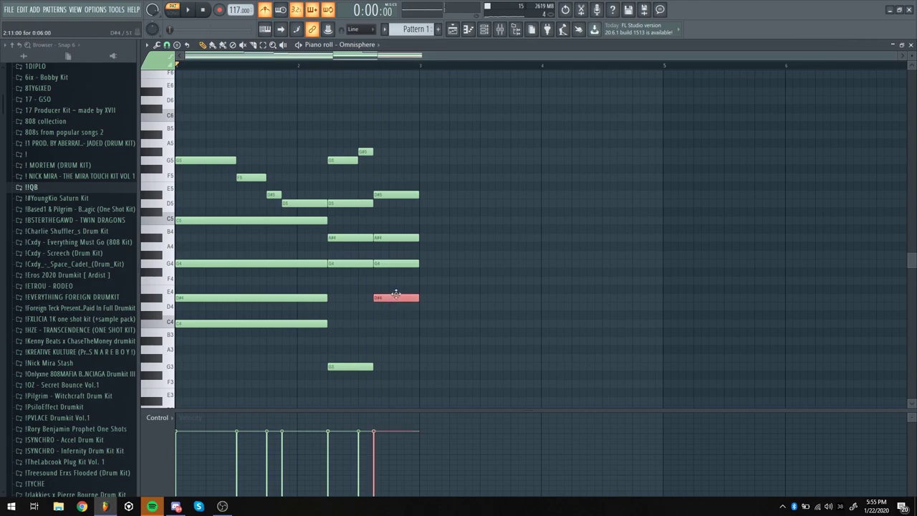
left_click_drag(396, 297, 397, 400)
key("space")
scroll(463, 303, "down", 1)
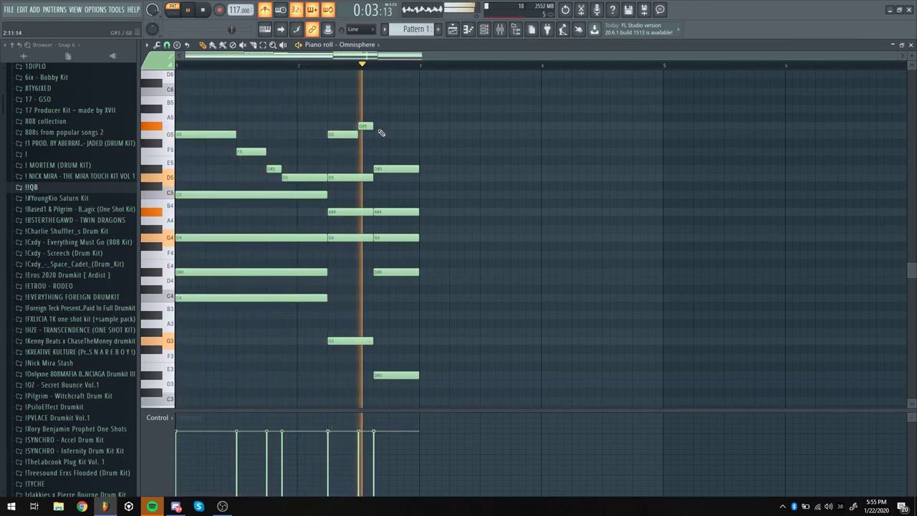
Shorten the second chord's G5 and the third chord's D#5 to two steps, following them with a four-step G#5 and D5 respectively
key("space")
key("space")
mouse_move(363, 126)
left_mouse_down()
mouse_move(341, 134)
mouse_move(373, 127)
left_mouse_up()
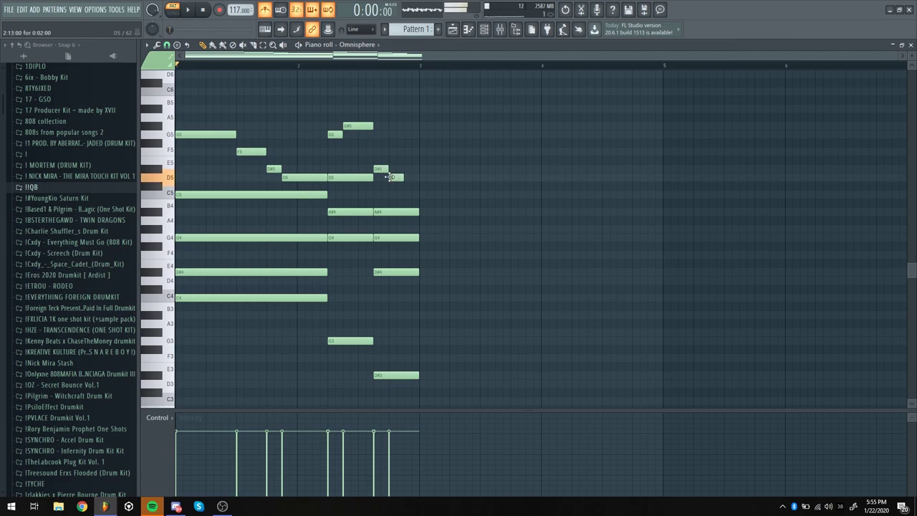
key("space")
left_click_drag(402, 177, 421, 179)
scroll(514, 258, "up", 1)
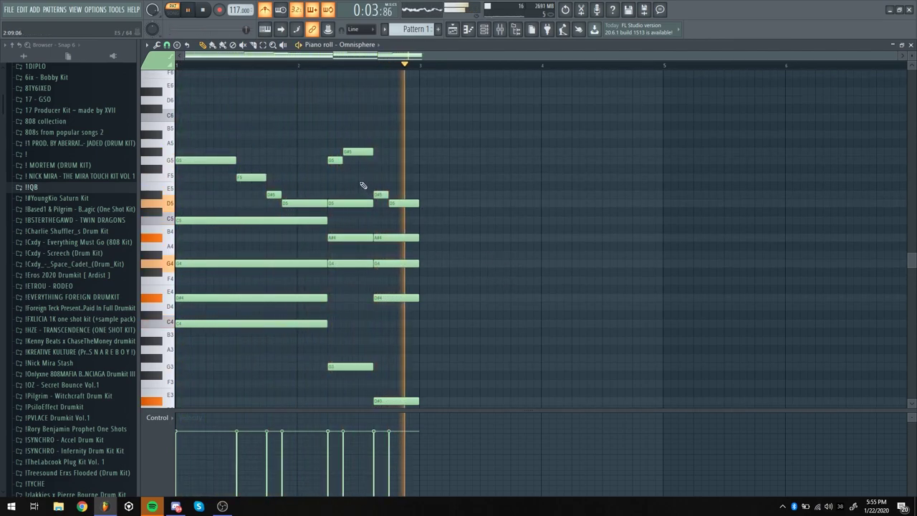
Lower the G#5 melody note to F5 and add a D6 one octave above the final D5
left_click_drag(348, 152, 350, 180)
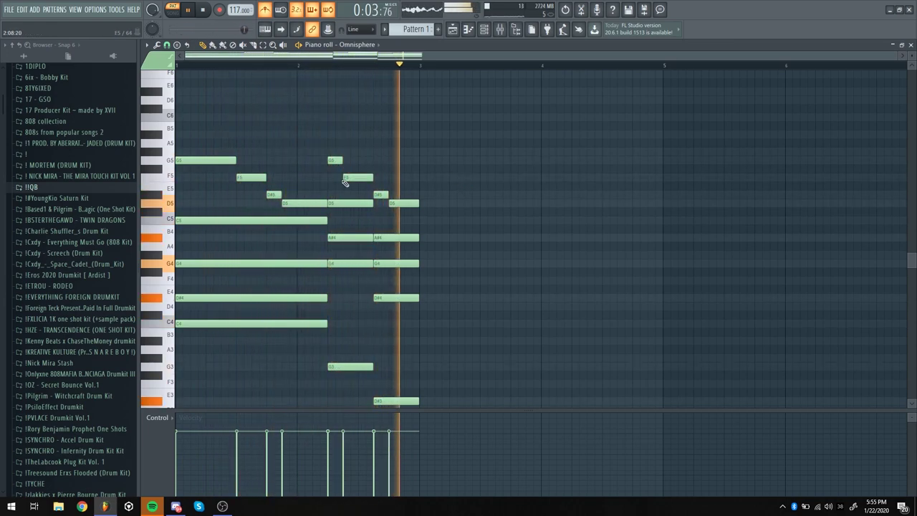
left_click(412, 204)
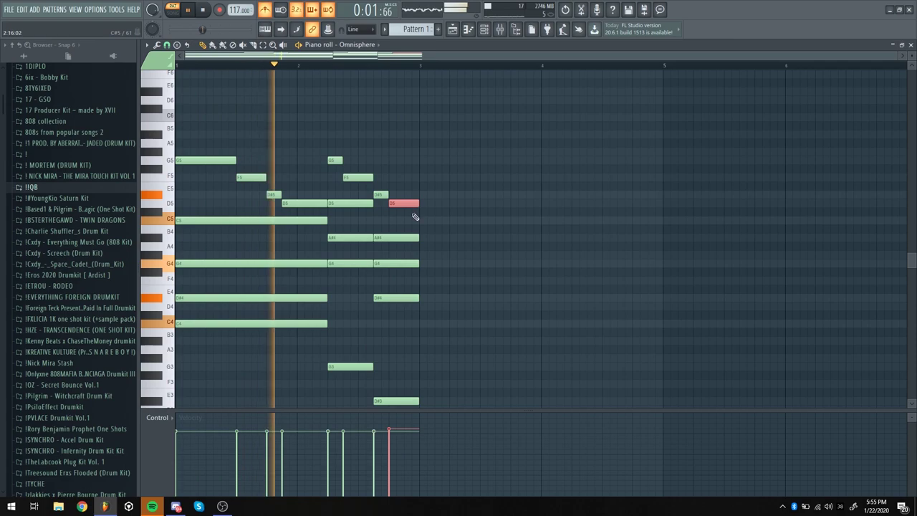
key("ctrl+Up")
left_click(505, 224, "ctrl")
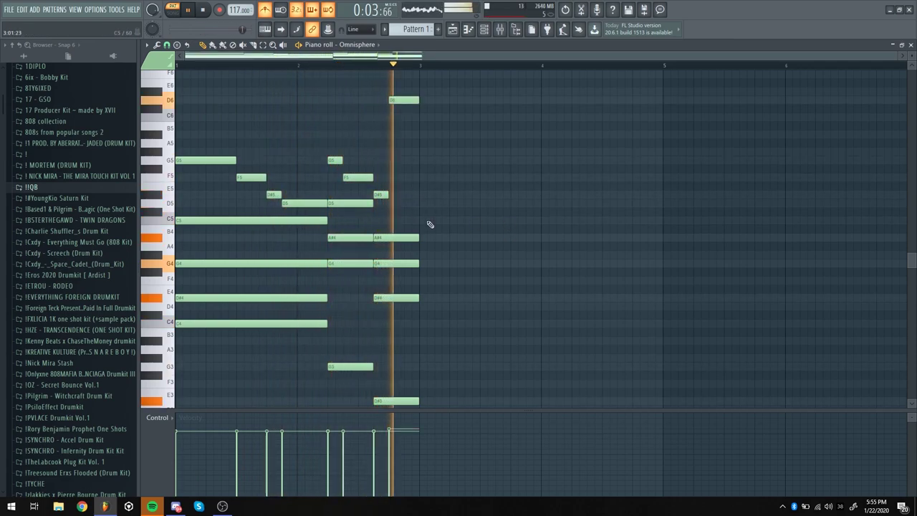
left_click(396, 204)
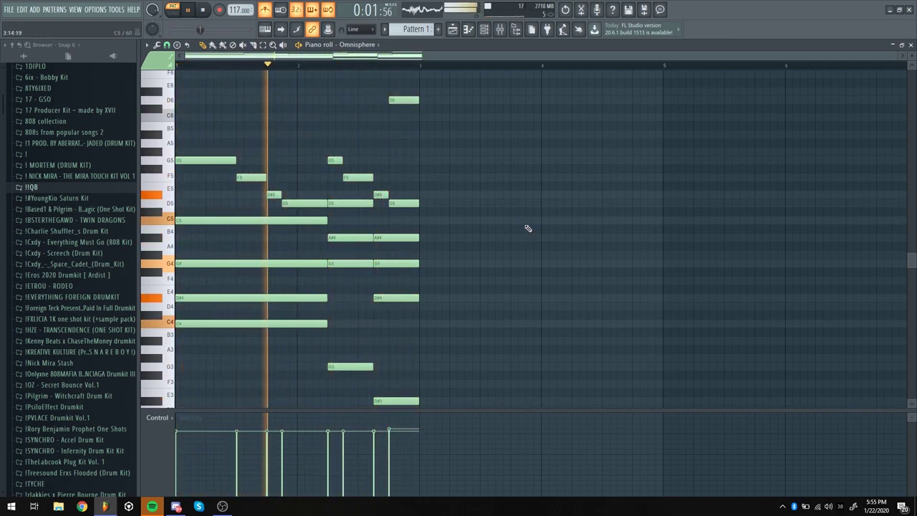
scroll(456, 233, "down", 1)
scroll(453, 234, "up", 2)
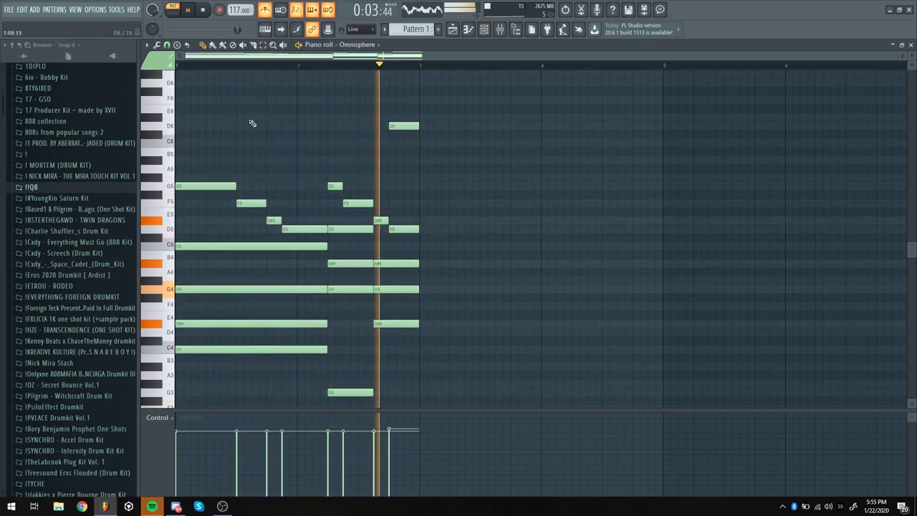
Turn off the metronome and replay the pattern from the start
left_click(265, 10)
key("space")
key("space")
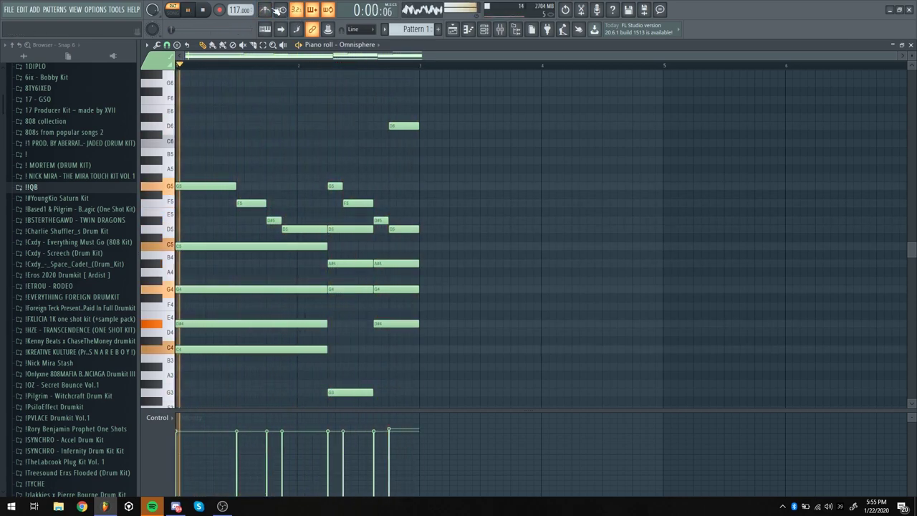
Delete the F5 melody note in bar 1 and lengthen the opening G5 to twelve steps
key("space")
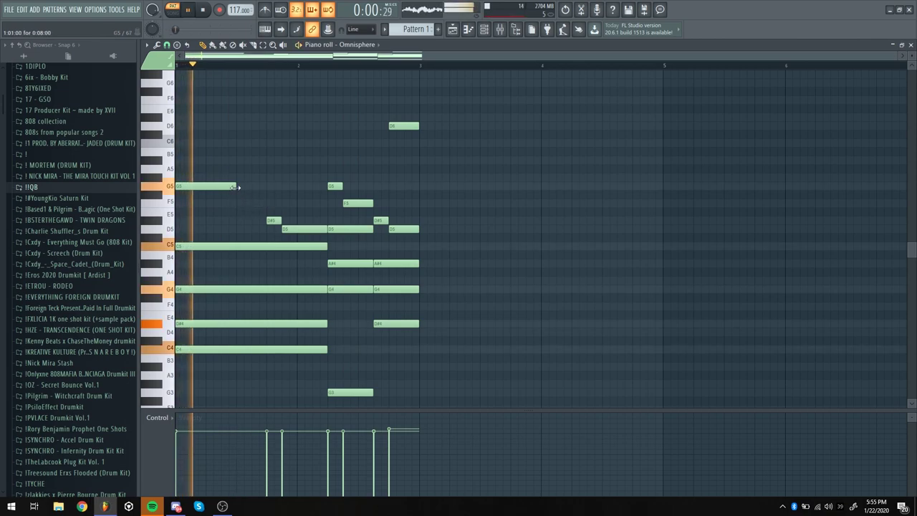
left_click_drag(235, 187, 266, 187)
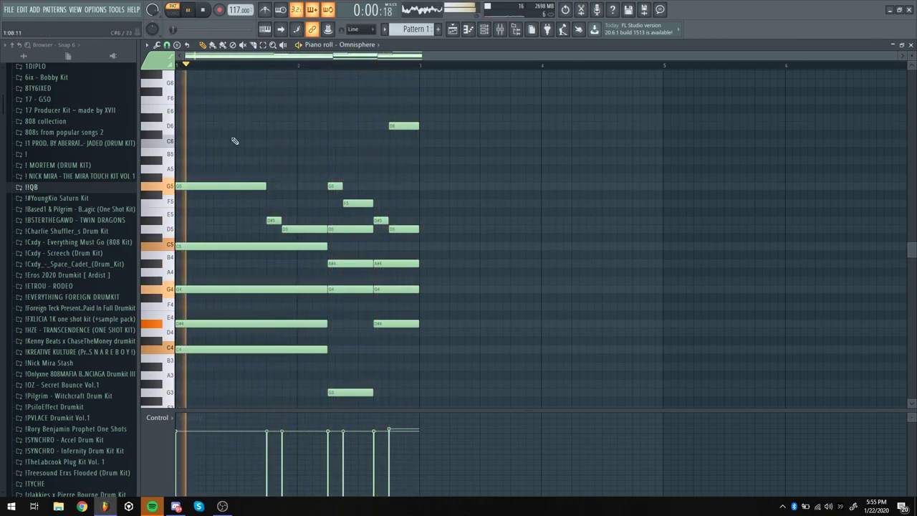
scroll(276, 118, "down", 4)
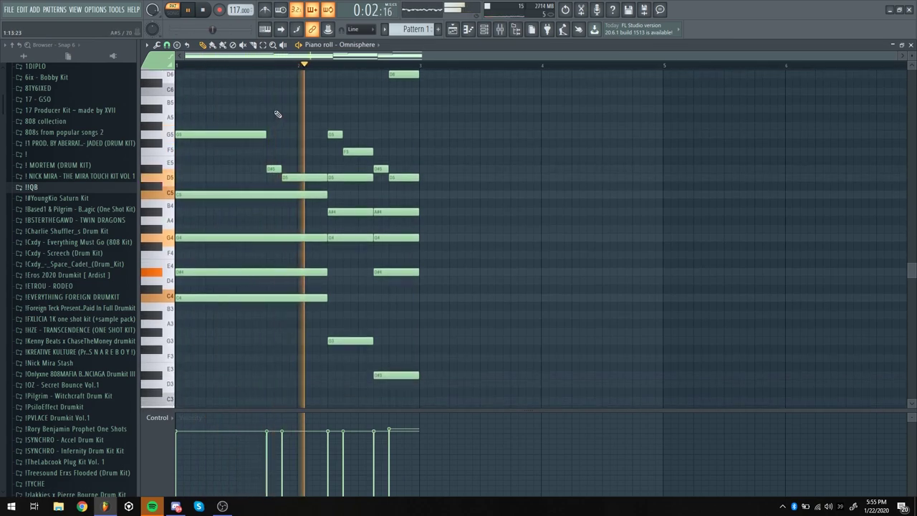
Duplicate the two-bar chord, bass and melody progression into bars 3 and 4
scroll(278, 114, "down", 1)
scroll(377, 258, "up", 1)
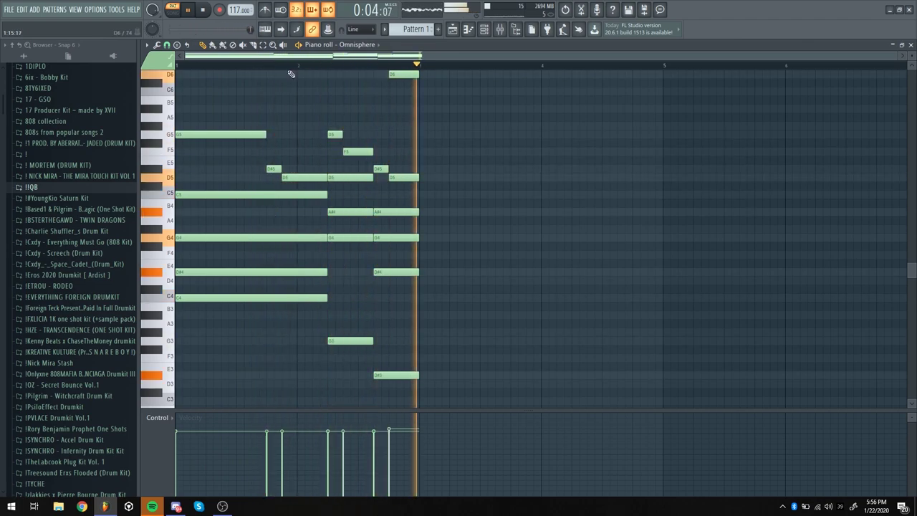
key("ctrl+b")
scroll(430, 133, "up", 3)
left_click_drag(338, 95, 664, 155)
left_click(551, 127)
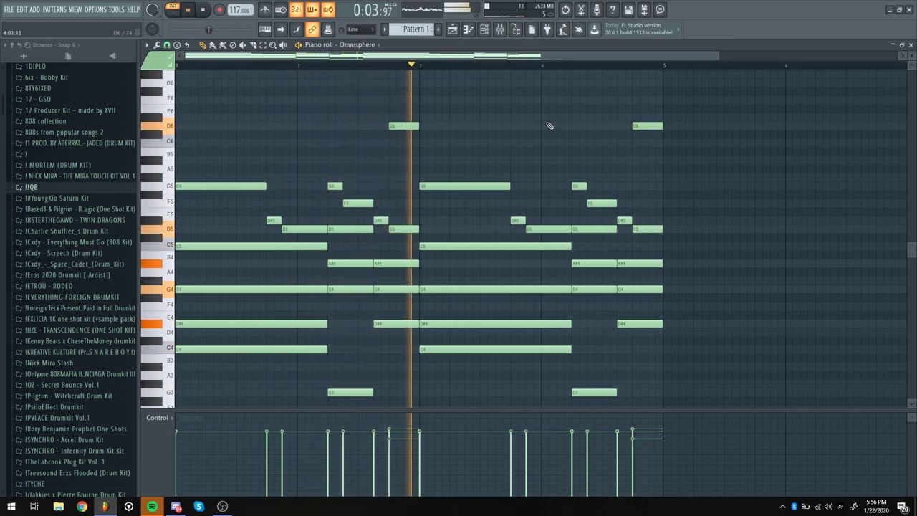
Stop playback and load Fruity Parametric EQ 2 into the first effect slot of mixer track Insert 1
key("space")
left_click(491, 31)
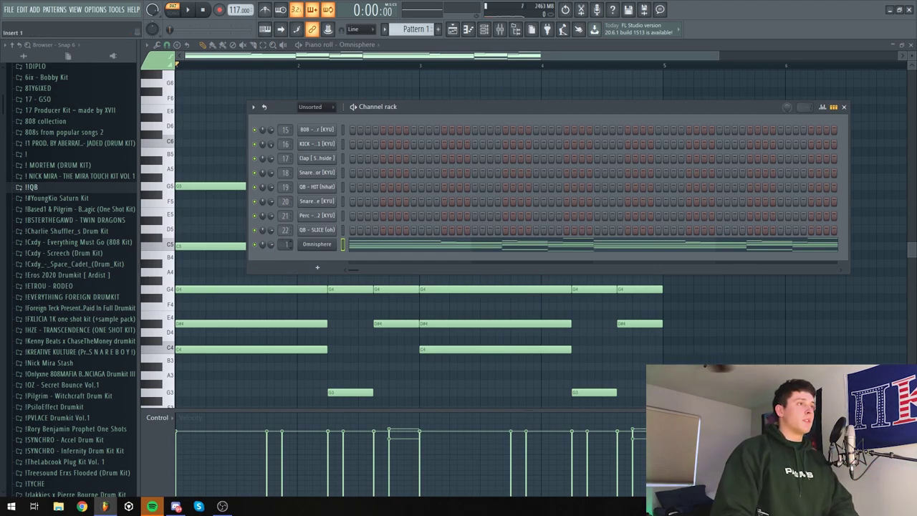
key("F9")
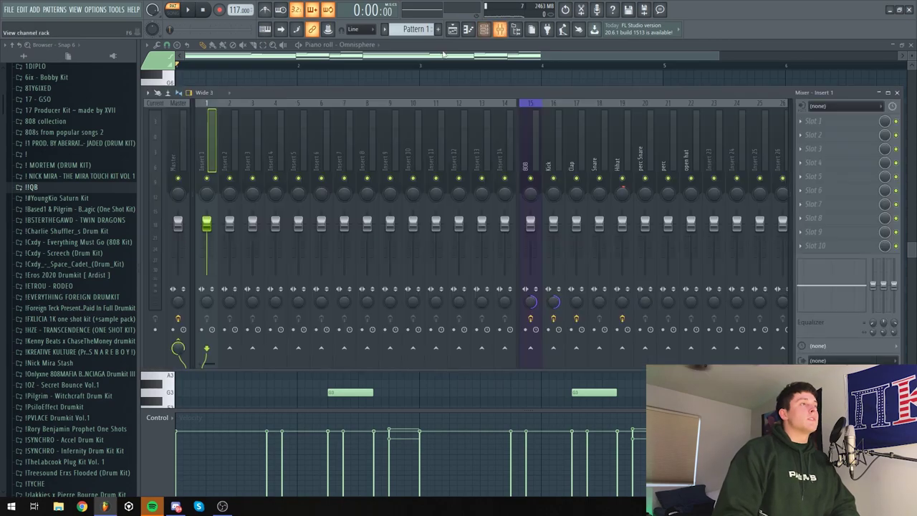
left_click(800, 119)
mouse_move(814, 134)
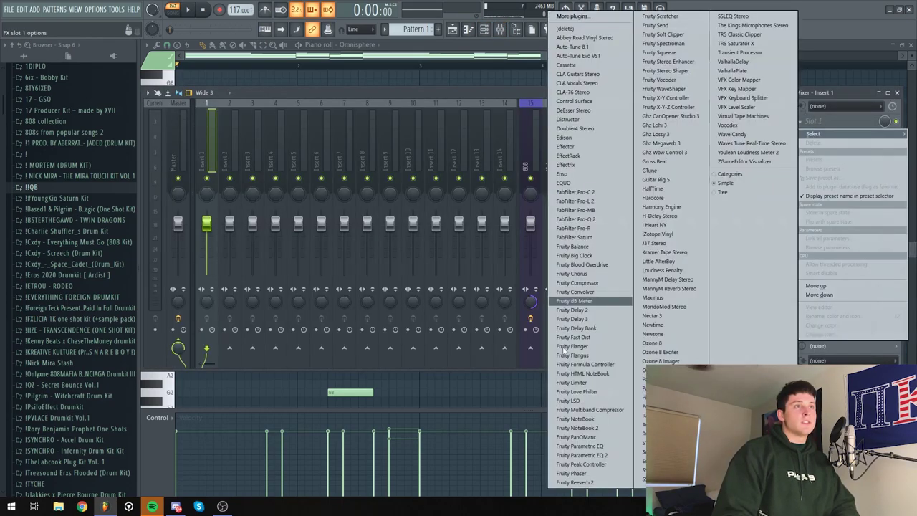
left_click(581, 456)
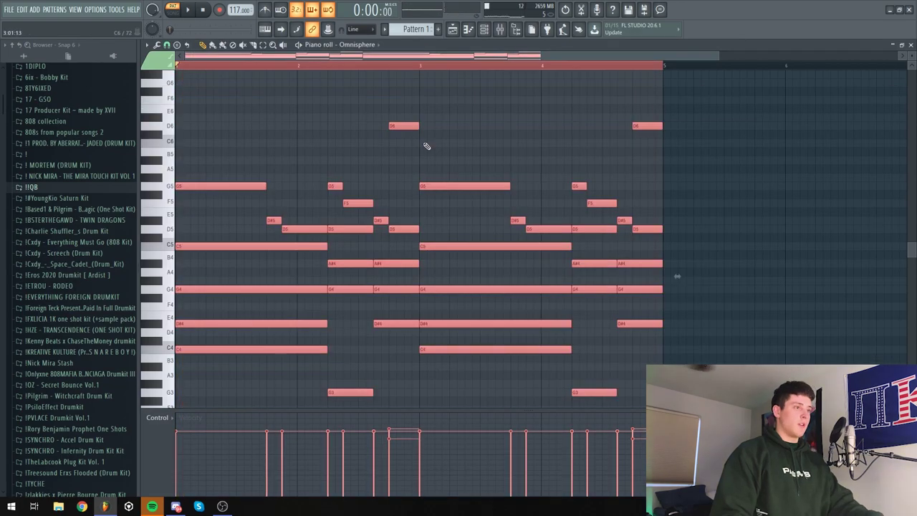
Randomize the levels of all selected piano notes slightly and lower their overall velocity
key("alt+r")
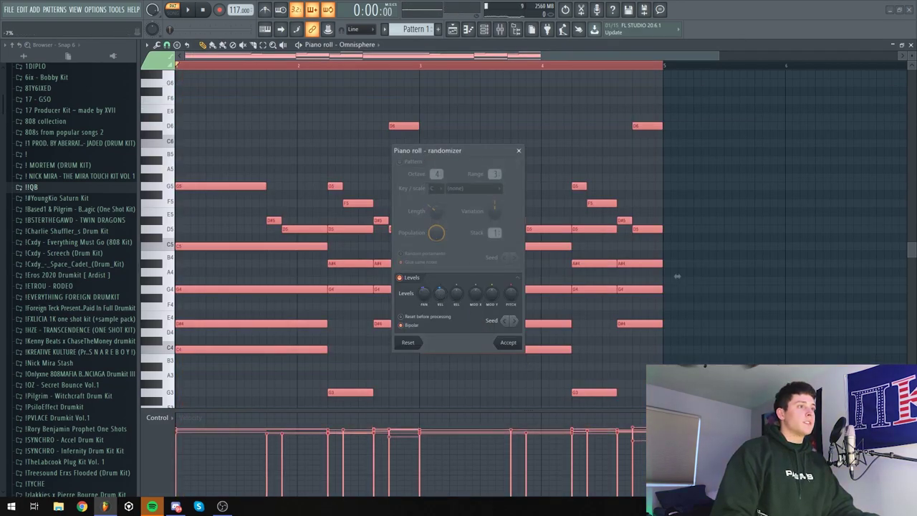
left_click(507, 343)
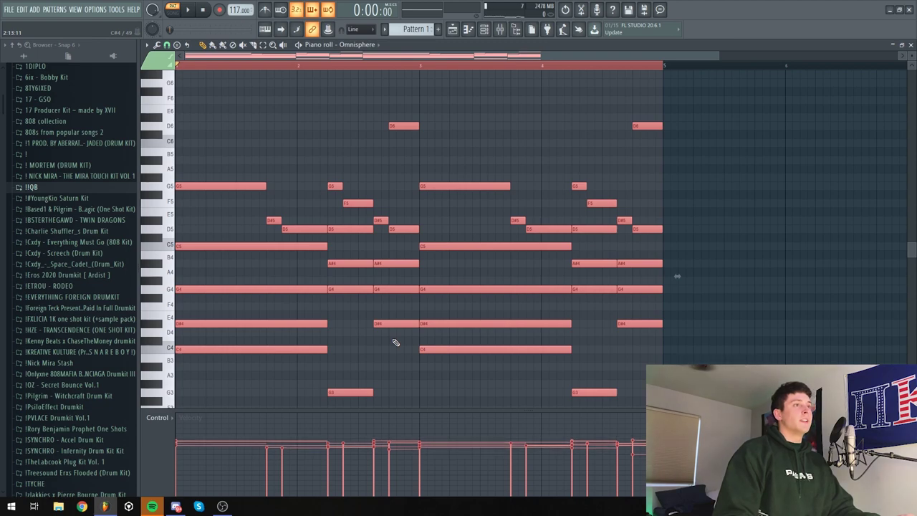
scroll(396, 343, "down", 1)
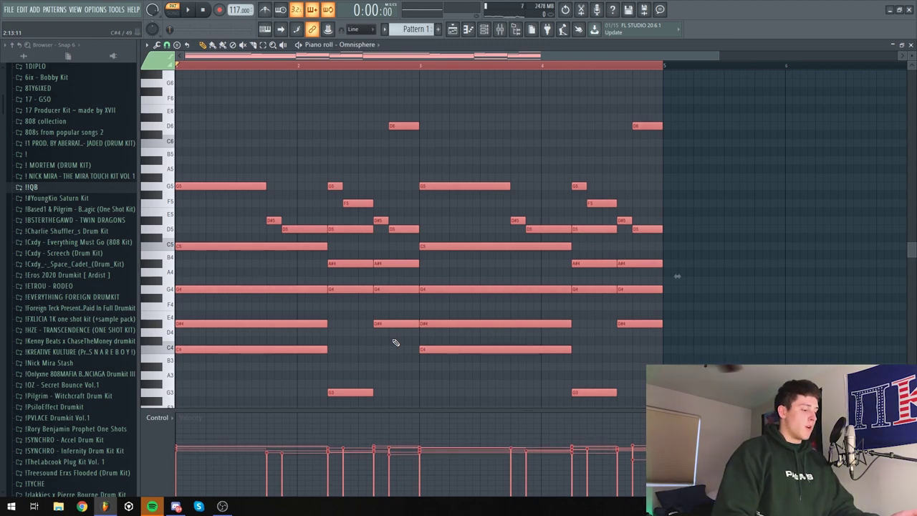
Strum the start times of all chords with the strumizer, keeping the note ends, and play the pattern
key("alt+s")
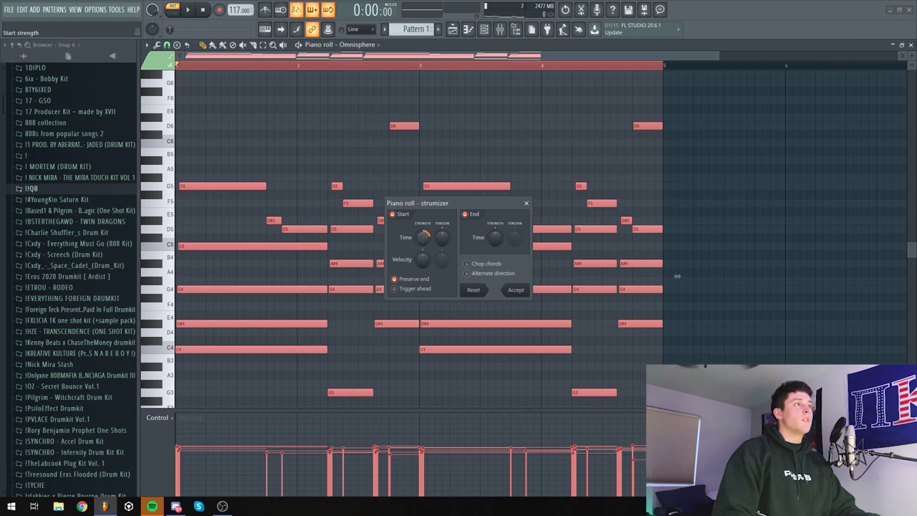
key("space")
left_click(510, 289)
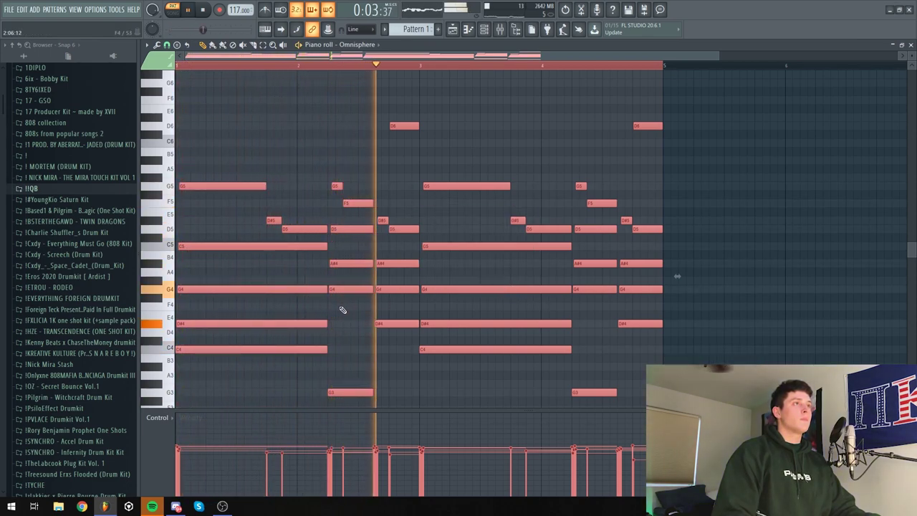
scroll(341, 308, "down", 2)
scroll(400, 290, "down", 5)
key("space")
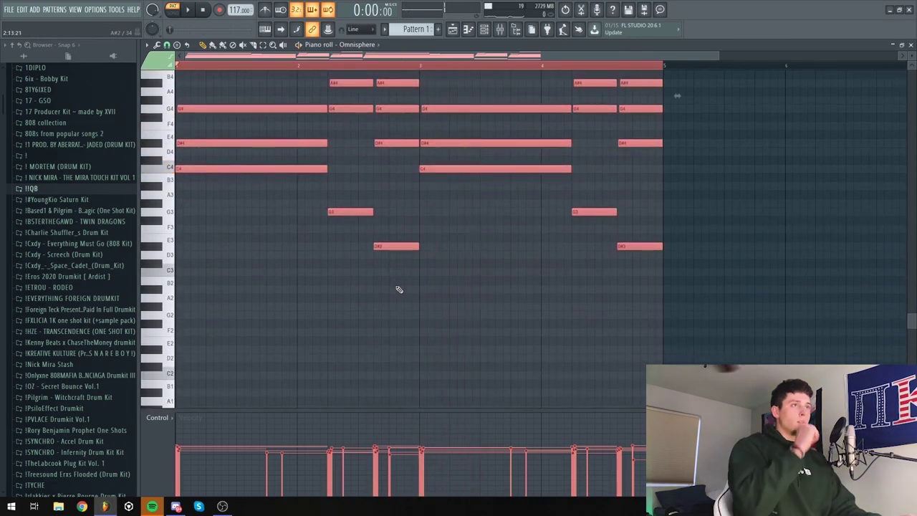
Select only the C4, G3 and D#3 bass notes across all four bars and raise their velocity
scroll(401, 288, "up", 1)
key("ctrl+d")
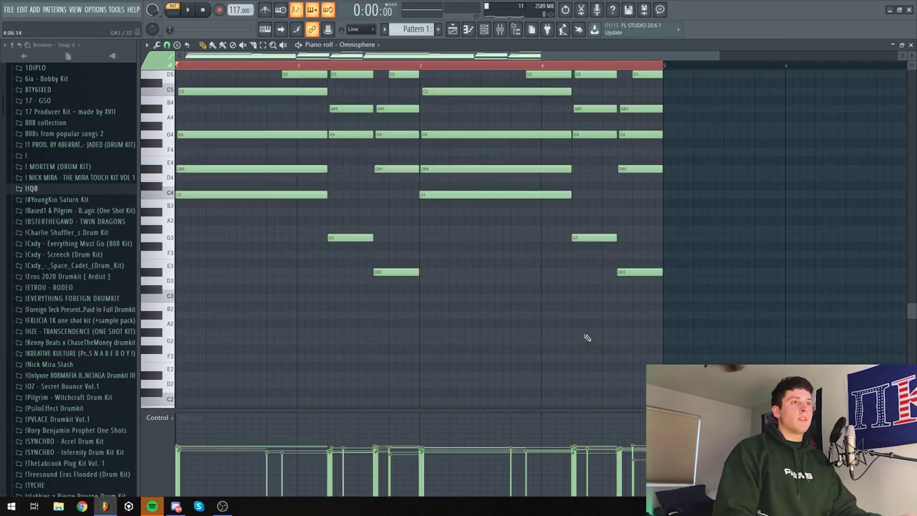
left_click_drag(699, 334, 528, 234)
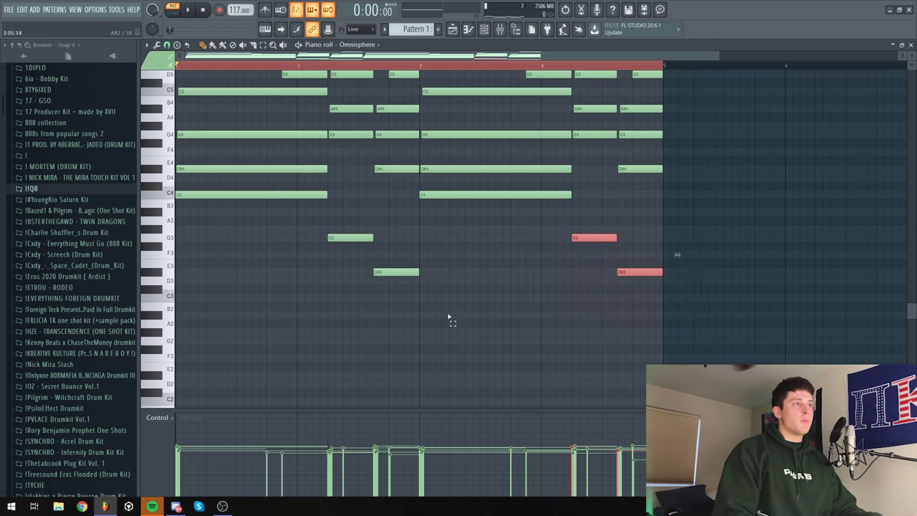
left_click_drag(450, 319, 313, 234)
left_click_drag(393, 194, 437, 198)
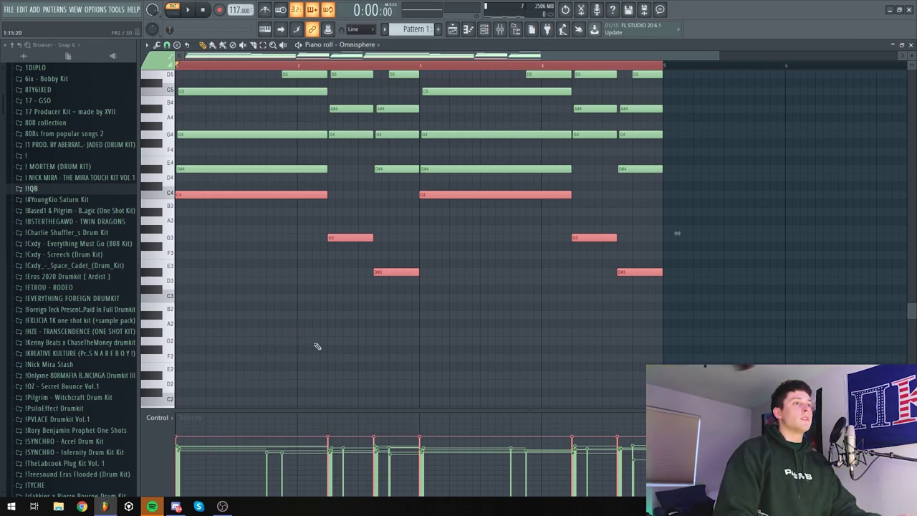
left_click(395, 365)
Boost band 5 of Insert 1's Parametric EQ 2 by about 4.4 dB near 1968 Hz while the pattern plays
key("space")
scroll(359, 361, "up", 1)
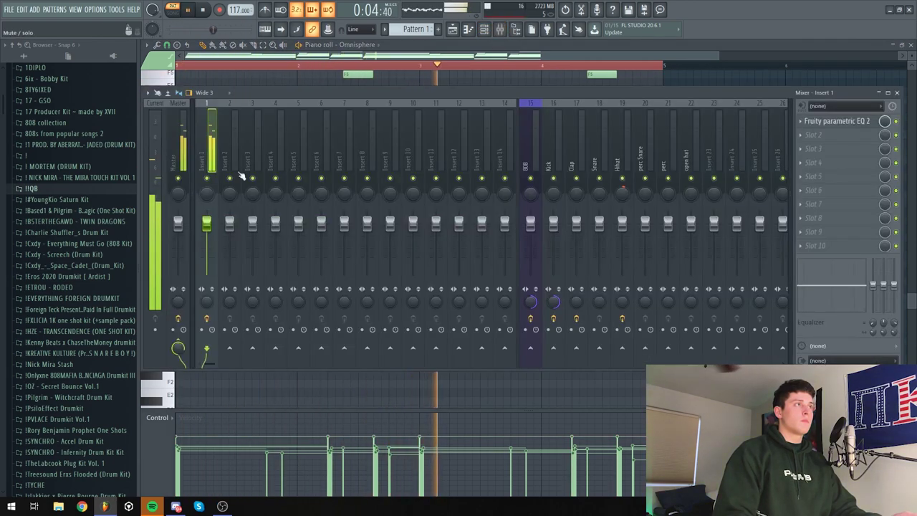
left_click(837, 121)
left_click_drag(320, 208, 333, 205)
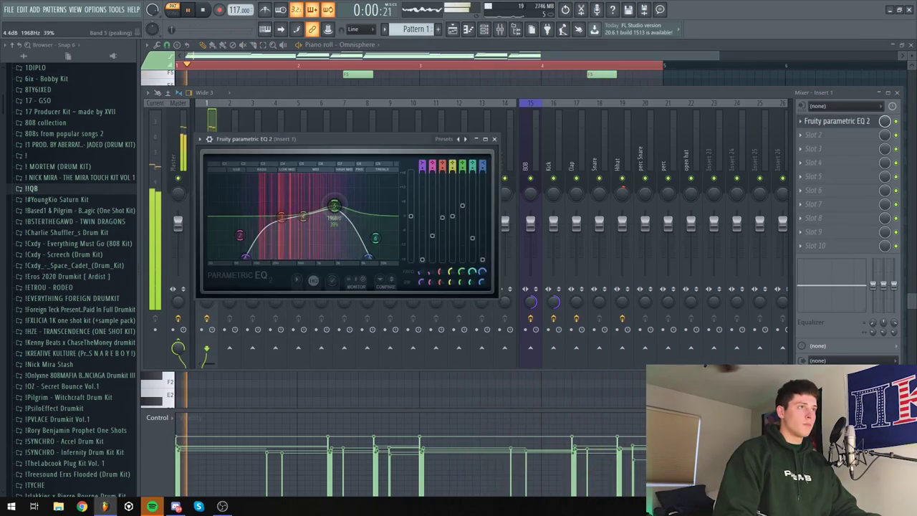
left_click(495, 139)
key("space")
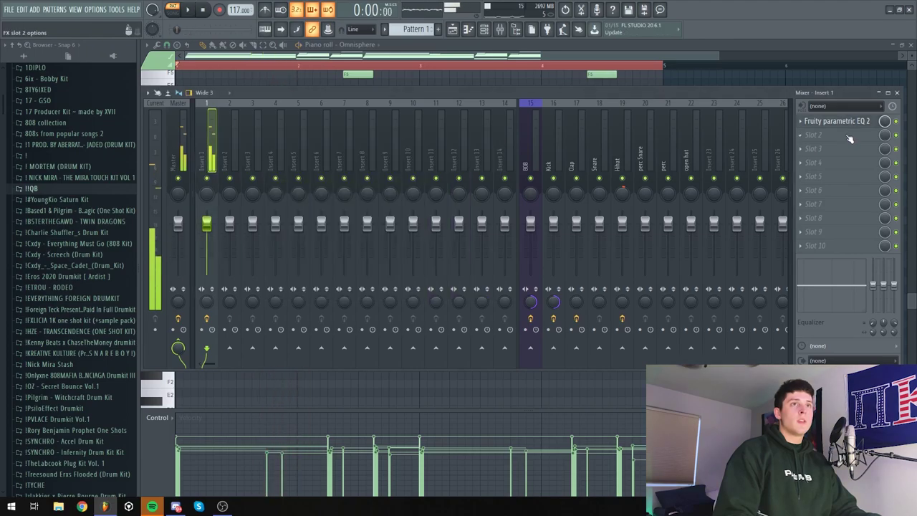
Load Cassette into Insert 1's second effect slot and switch its tape to the Type I (Normal) cassette
left_click(850, 138)
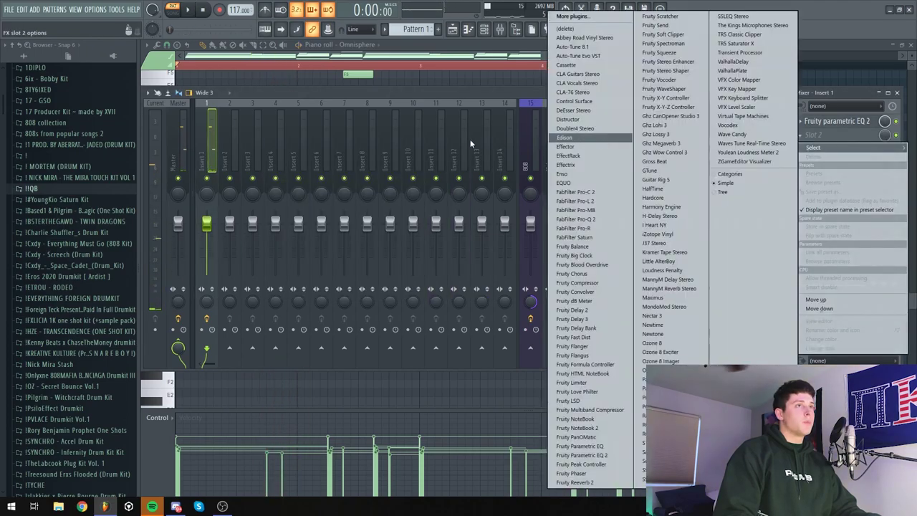
left_click(570, 65)
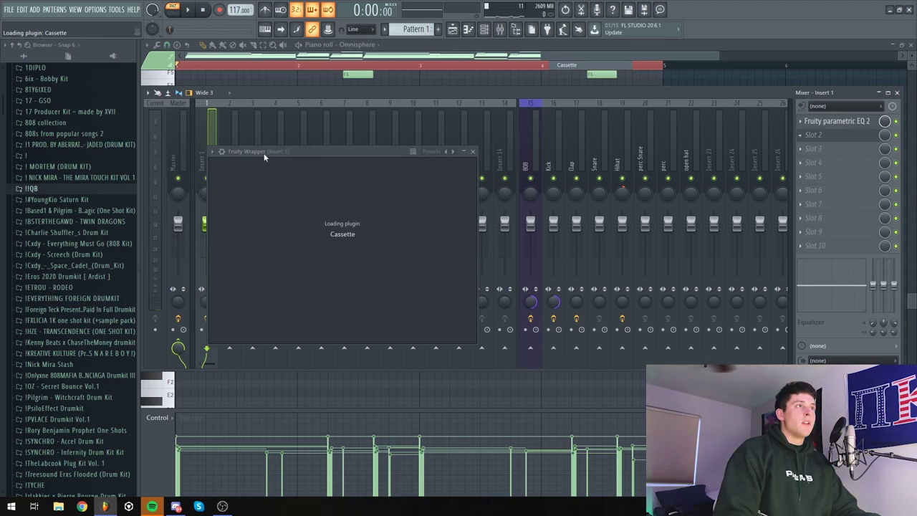
left_click_drag(380, 153, 369, 124)
left_click(508, 223)
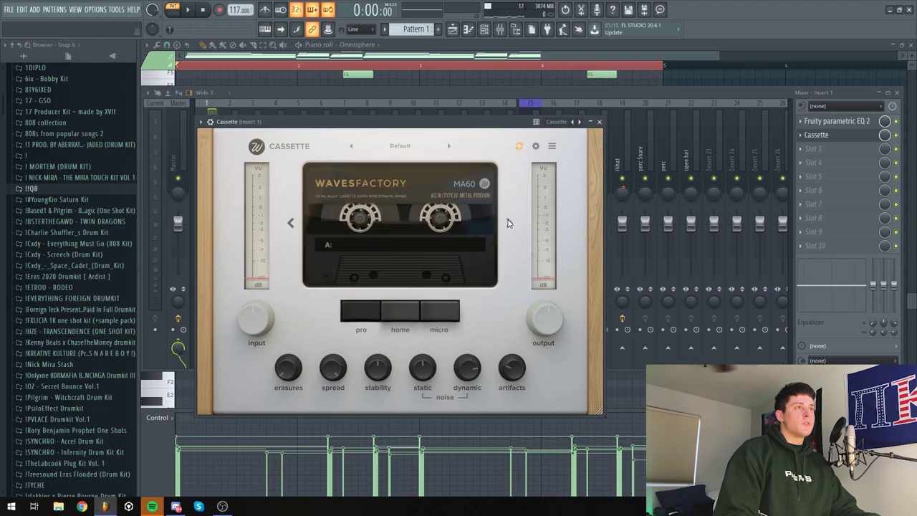
left_click(508, 223)
left_click_drag(392, 124, 399, 115)
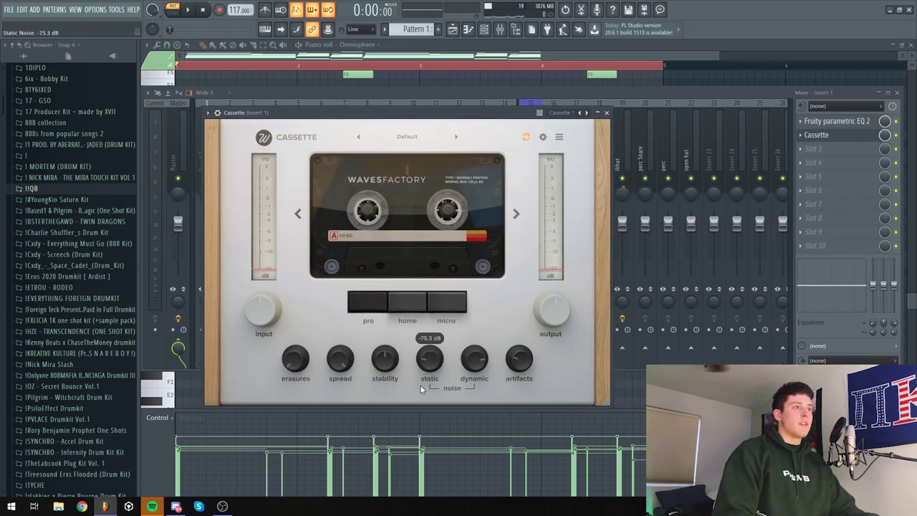
Set Cassette's static noise to -70.0 dB while listening to the pattern, and close the plugin
left_click_drag(345, 116, 363, 97)
key("space")
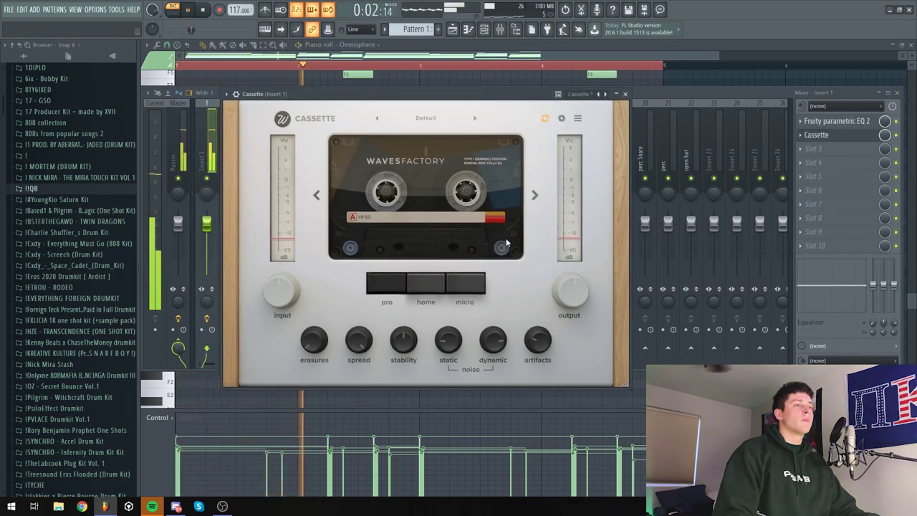
left_click_drag(449, 343, 450, 333)
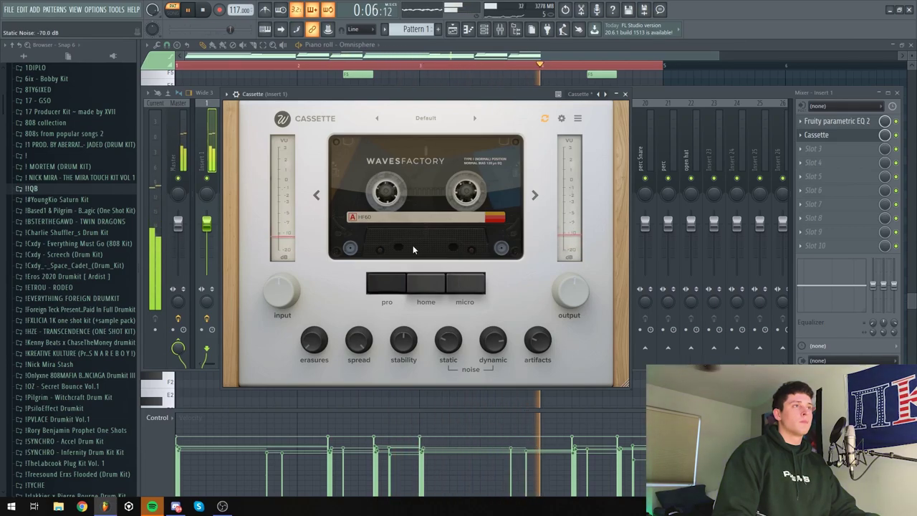
left_click(626, 95)
key("space")
Shift band 5 and the high-end band 7 of Insert 1's Parametric EQ 2 slightly up in frequency
left_click(841, 123)
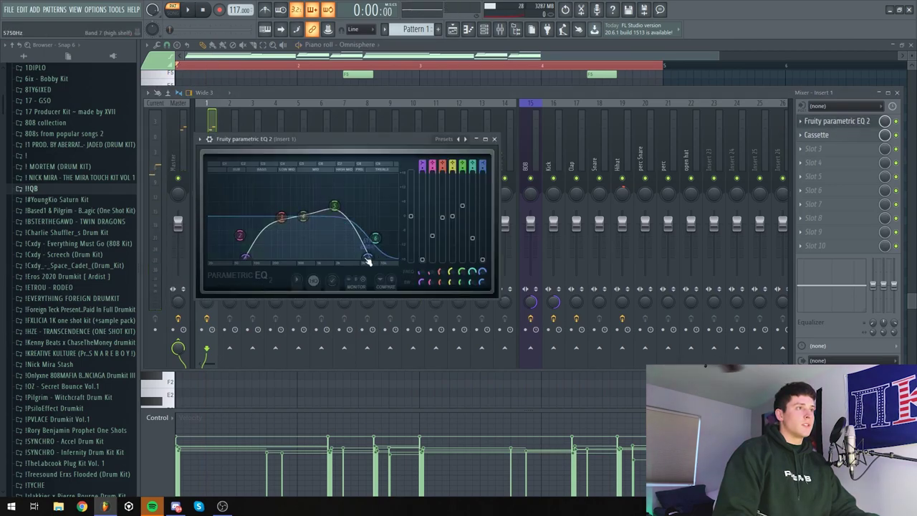
left_click_drag(334, 207, 337, 206)
left_click_drag(371, 258, 373, 257)
left_click(493, 139)
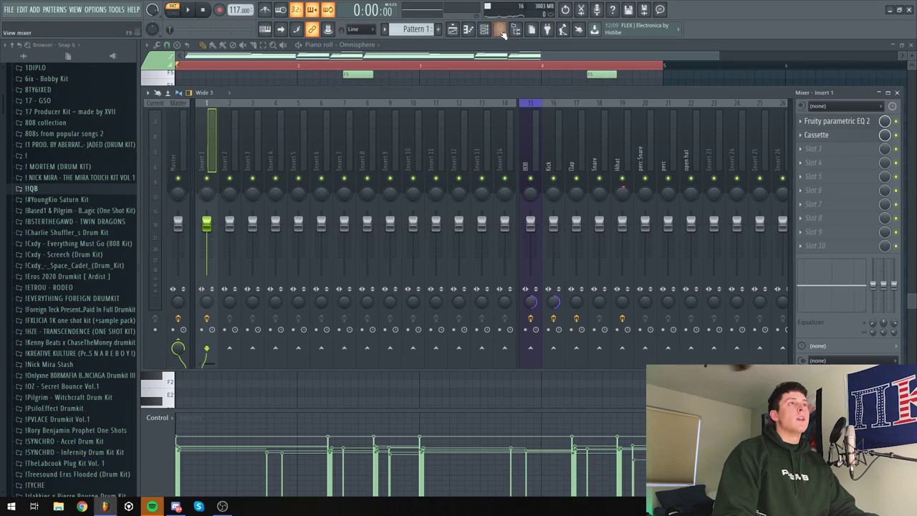
Add a Sonatina Orchestra instrument as a new channel and close its plugin window
left_click(492, 29)
left_click(301, 267)
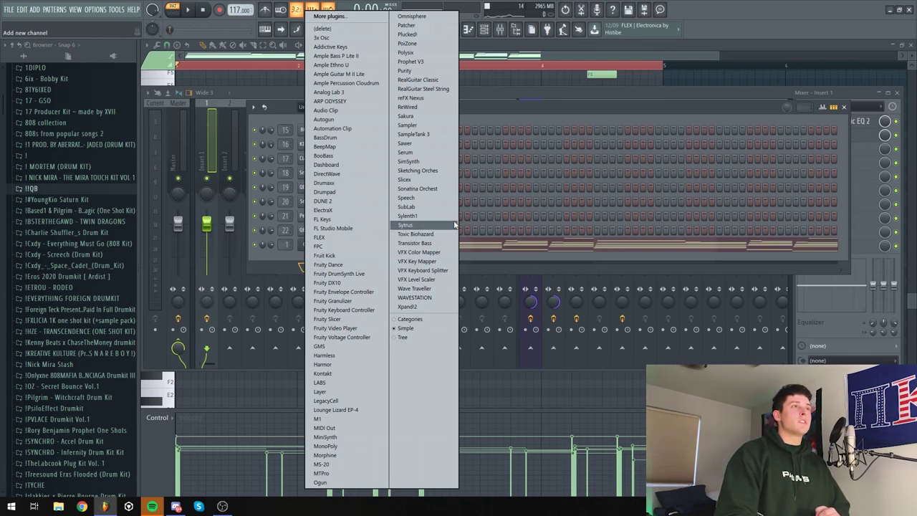
left_click(425, 189)
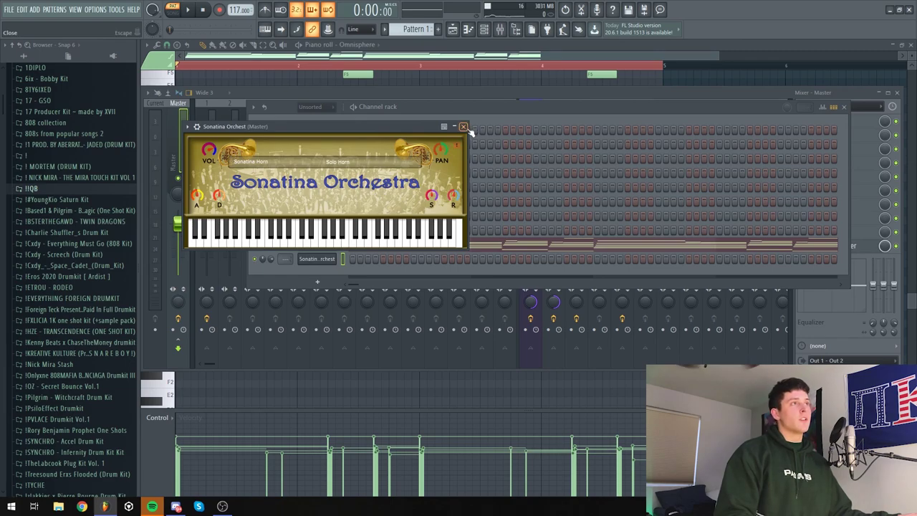
left_click_drag(311, 129, 397, 115)
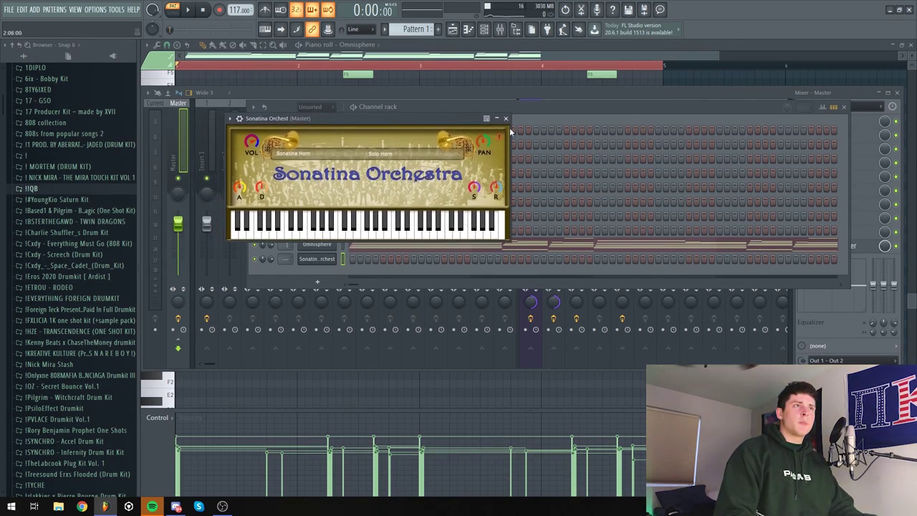
left_click(506, 118)
Place a twenty-step C4 note at the start of the Sonatina Orchestra channel's piano roll, matching the first bass note
right_click(322, 260)
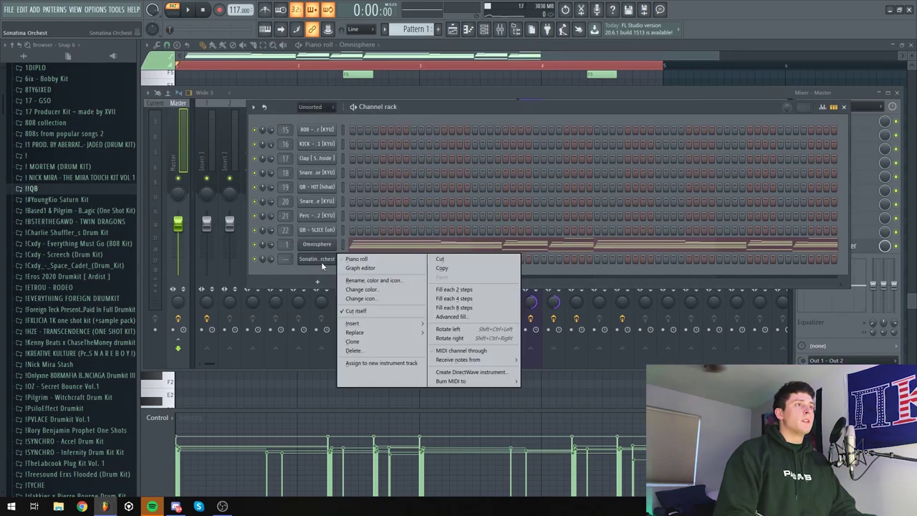
left_click(351, 264)
scroll(214, 251, "up", 2)
left_click(205, 273)
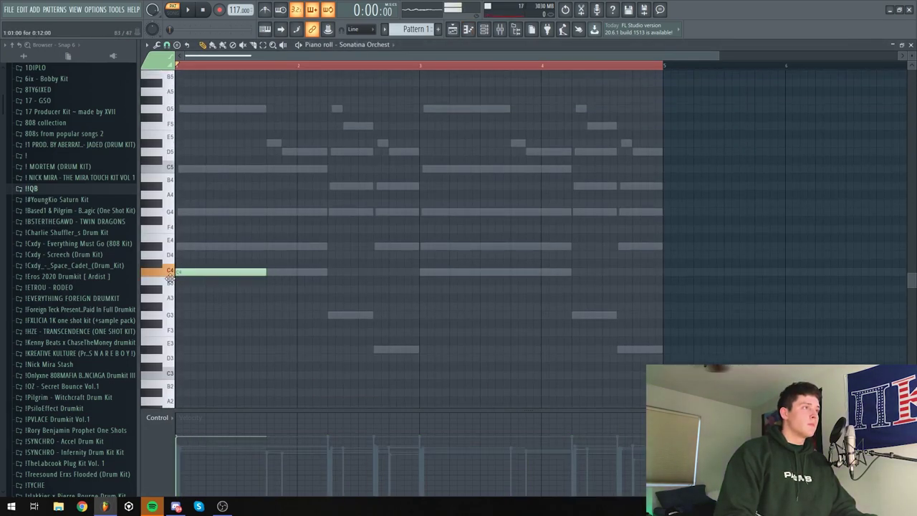
left_click(257, 269)
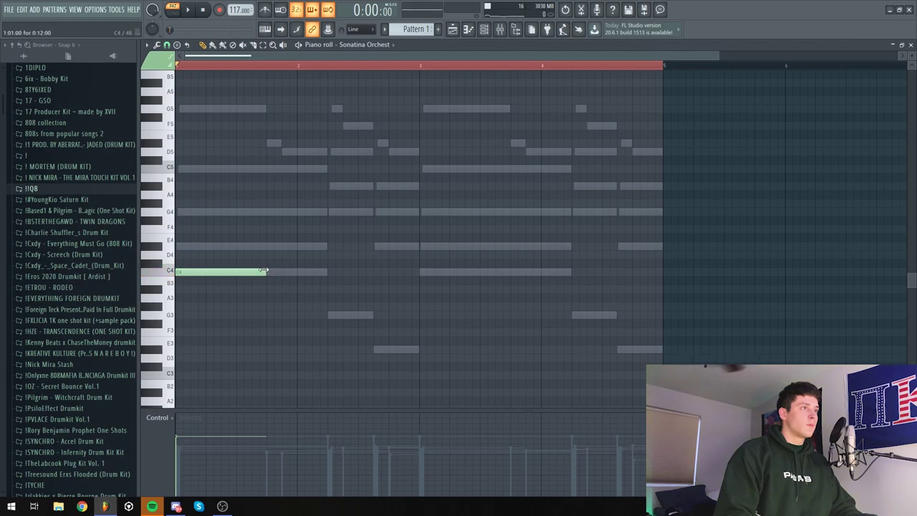
left_click_drag(265, 271, 328, 271)
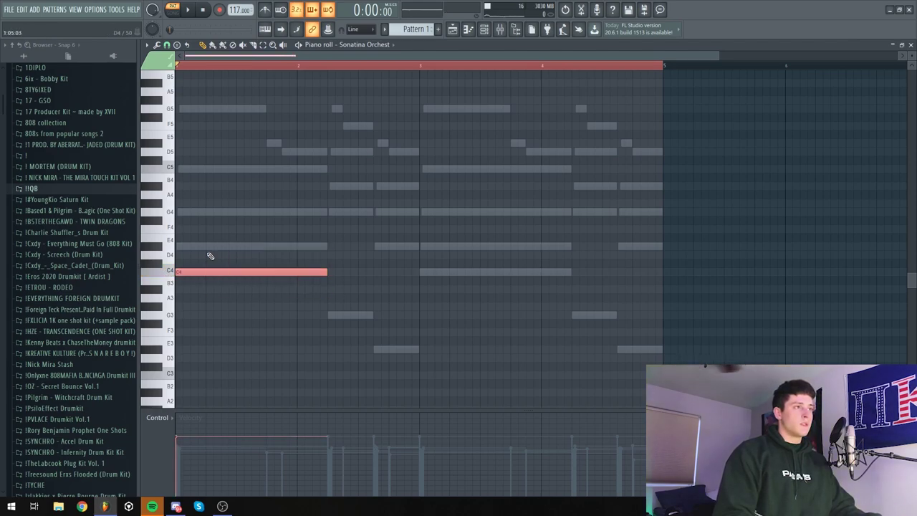
Add six-step G3 and D#3 notes following the C4, and duplicate the three-note bass line into bars 5 and 6
left_click(330, 315)
left_click_drag(438, 315, 373, 315)
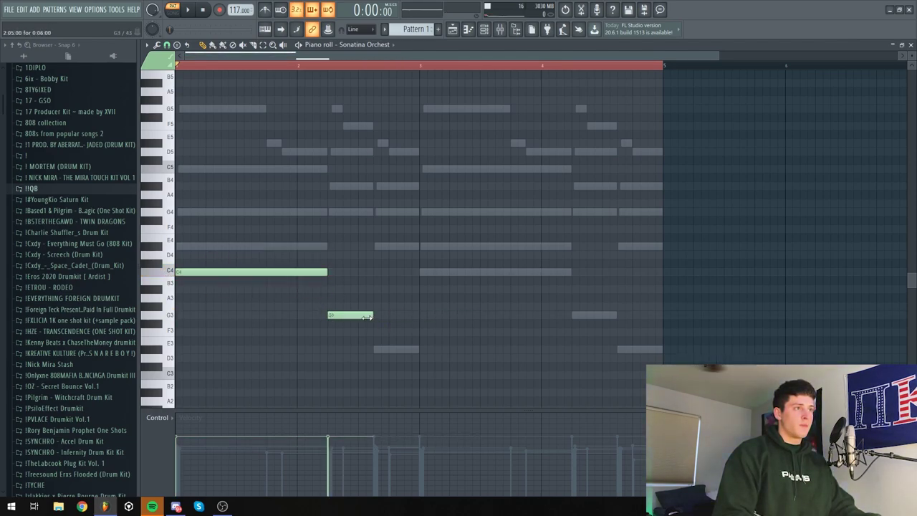
left_click(376, 349)
left_click_drag(416, 362, 210, 208)
key("ctrl+b")
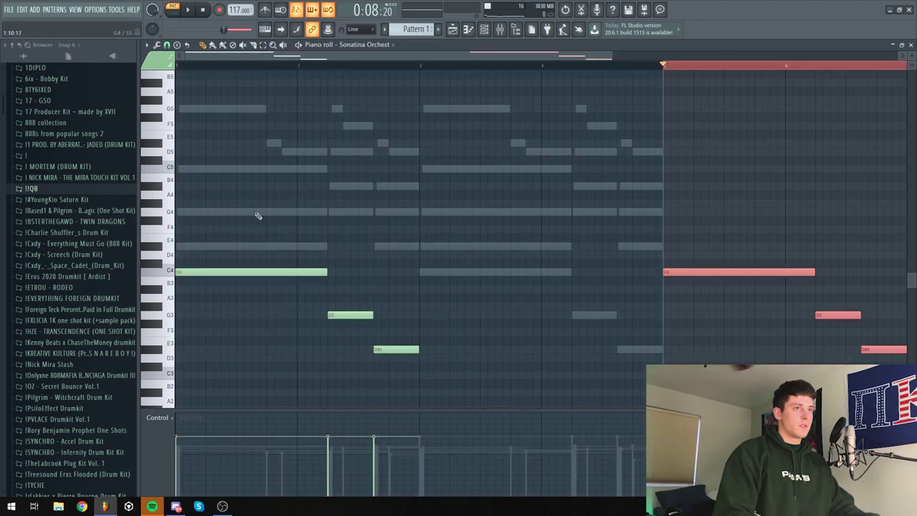
Undo the bass line's duplicate in bars 5 and 6 and duplicate the three notes into bars 3 and 4 instead
key("ctrl+z")
left_click(422, 67)
key("ctrl+d")
key("ctrl+b")
key("ctrl+d")
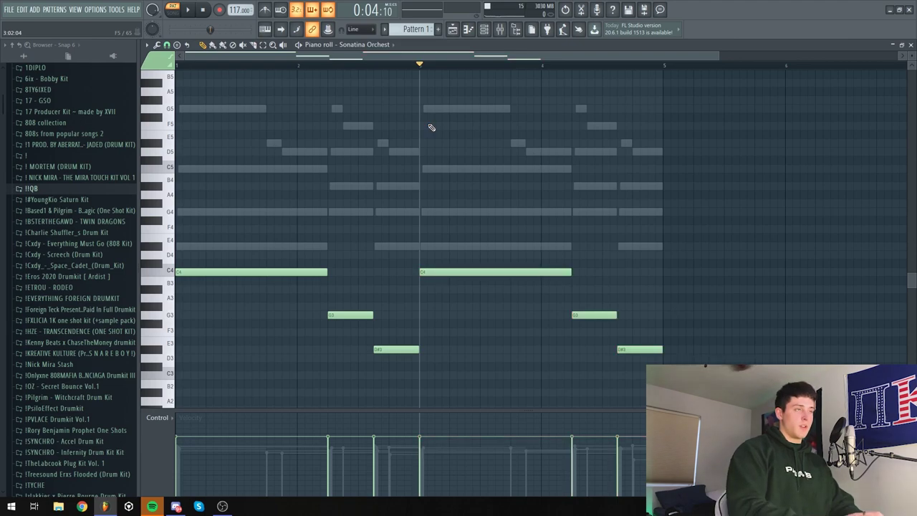
Raise the whole Sonatina Orchestra bass line one octave and play it from the start of the pattern
key("ctrl+Up")
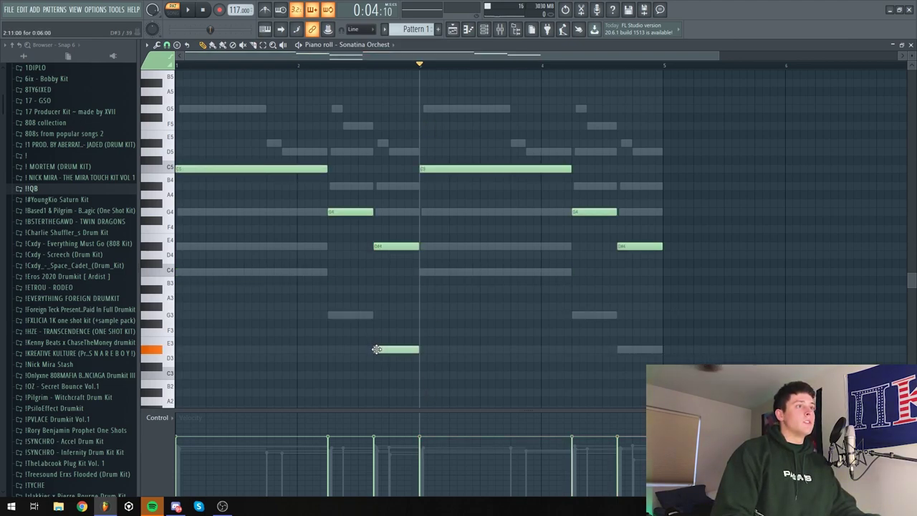
key("space")
key("space")
left_click(178, 66)
key("space")
key("space")
Set the piano roll's snap to 1/3 beat
scroll(219, 236, "up", 3)
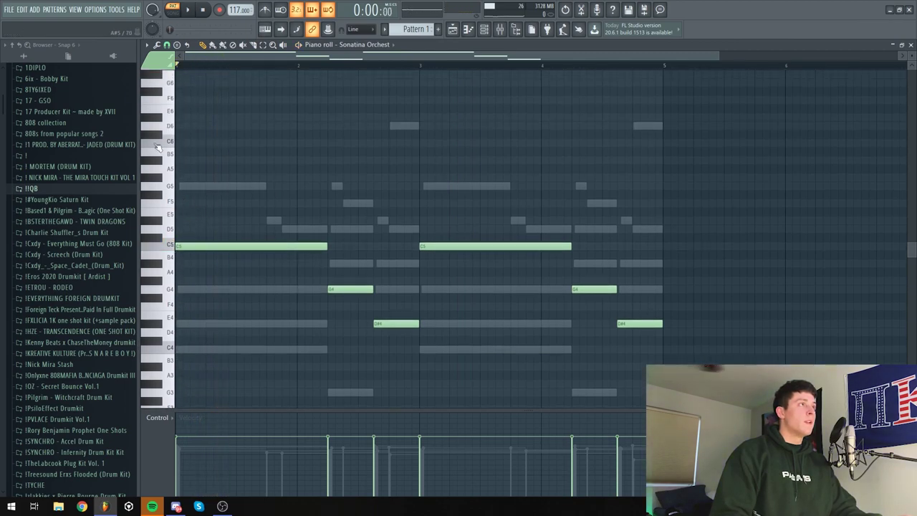
left_click(167, 45)
left_click(182, 164)
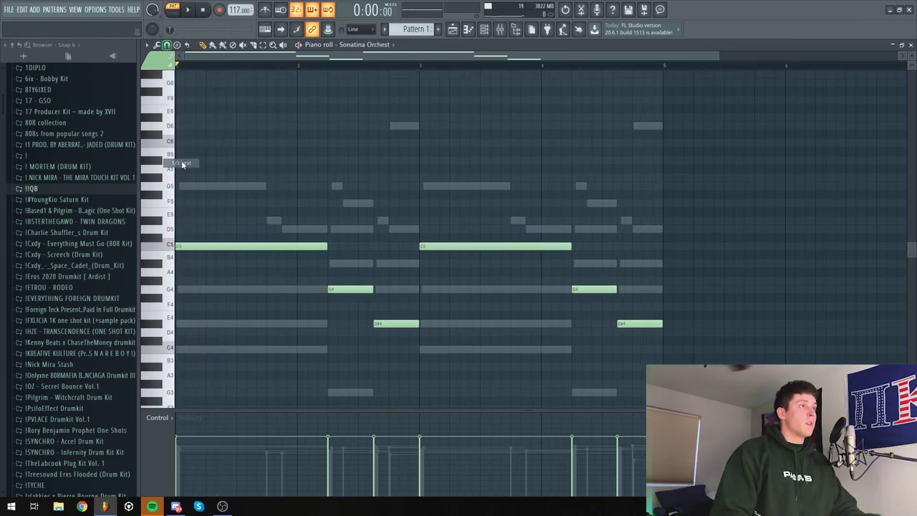
scroll(150, 220, "up", 1)
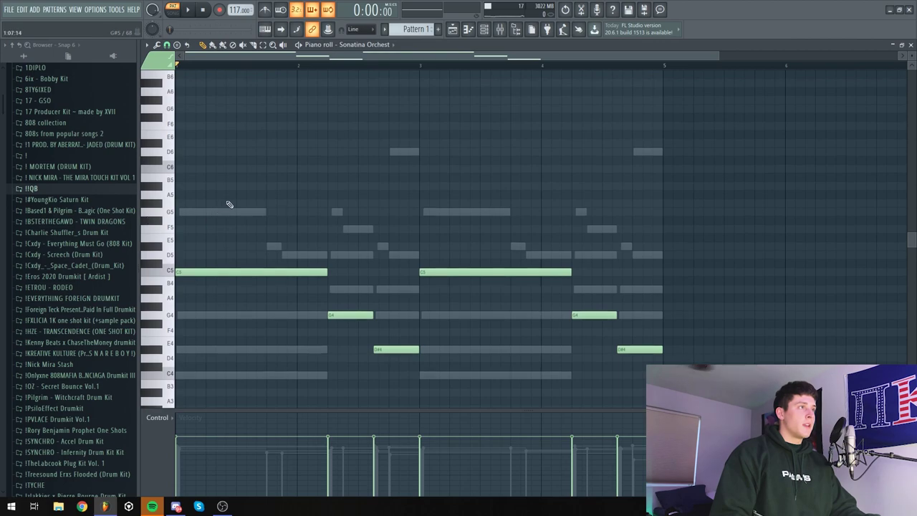
Place an ascending third-beat run of C6, D6, D#6 and F6 from bar 1, ending on a longer G6, and play it
left_click(179, 169)
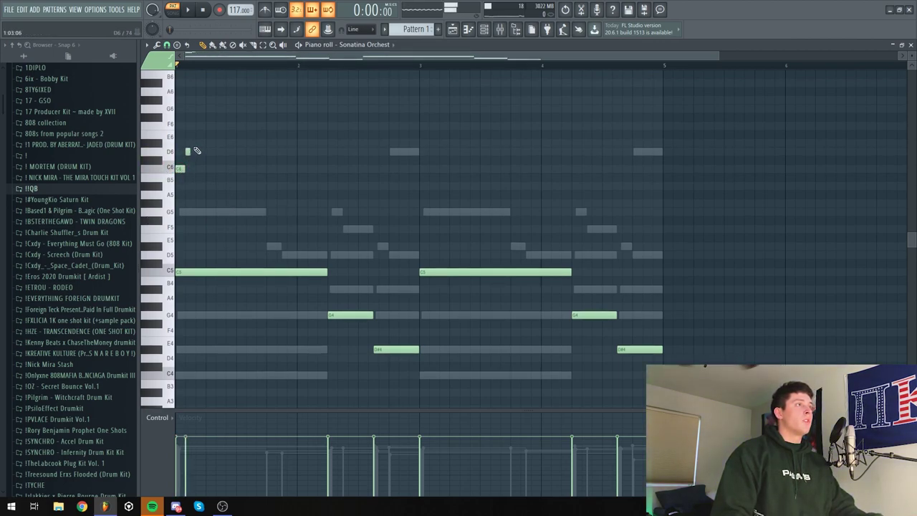
right_click(187, 153)
right_click(209, 143)
right_click(219, 143)
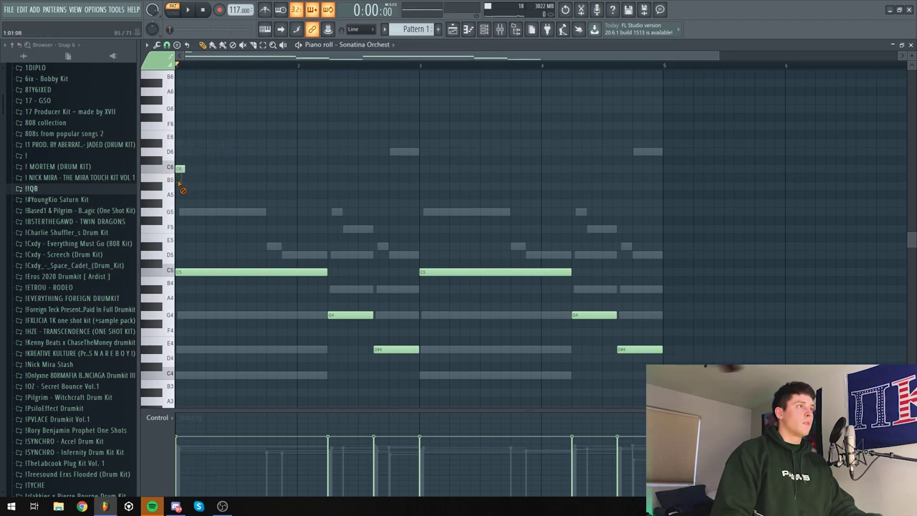
left_click(211, 125)
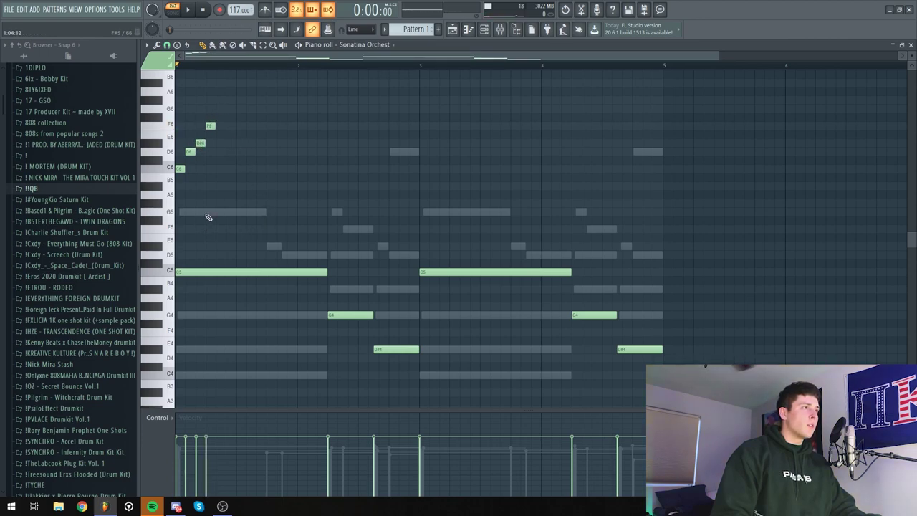
scroll(209, 216, "up", 2)
left_click(217, 135)
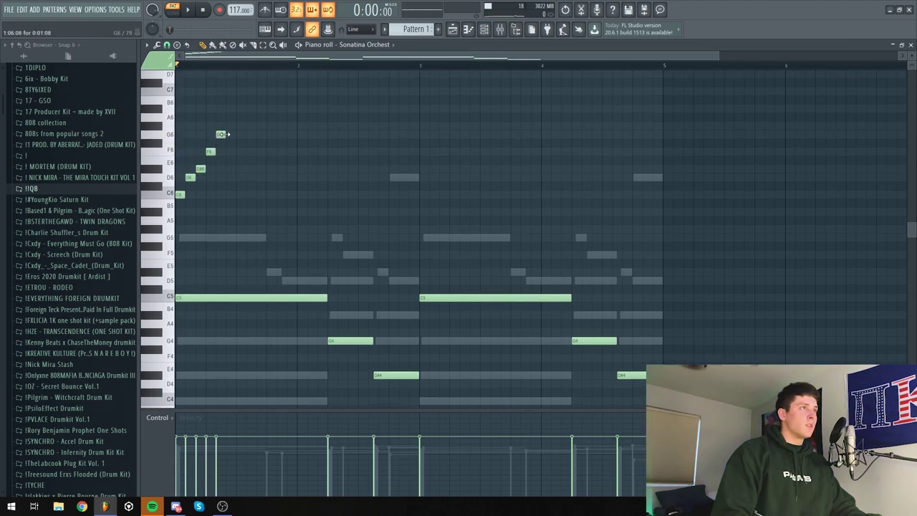
key("space")
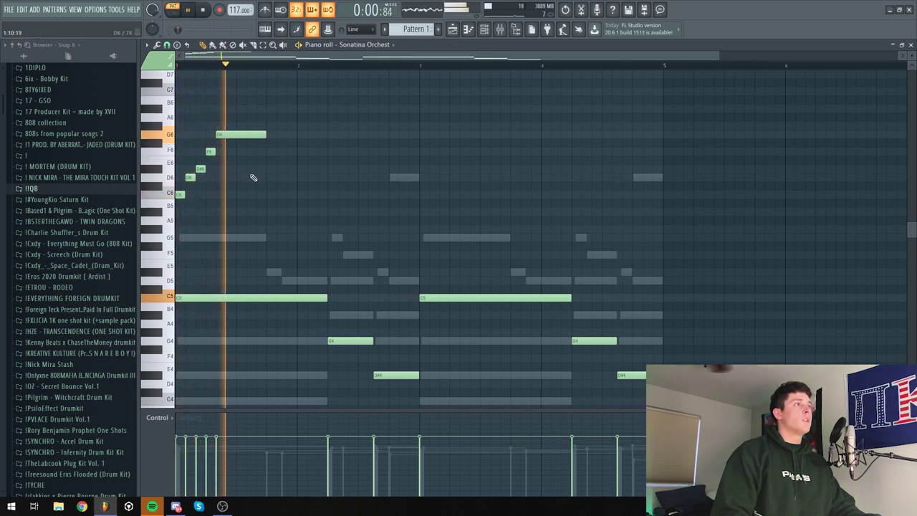
scroll(300, 208, "down", 4)
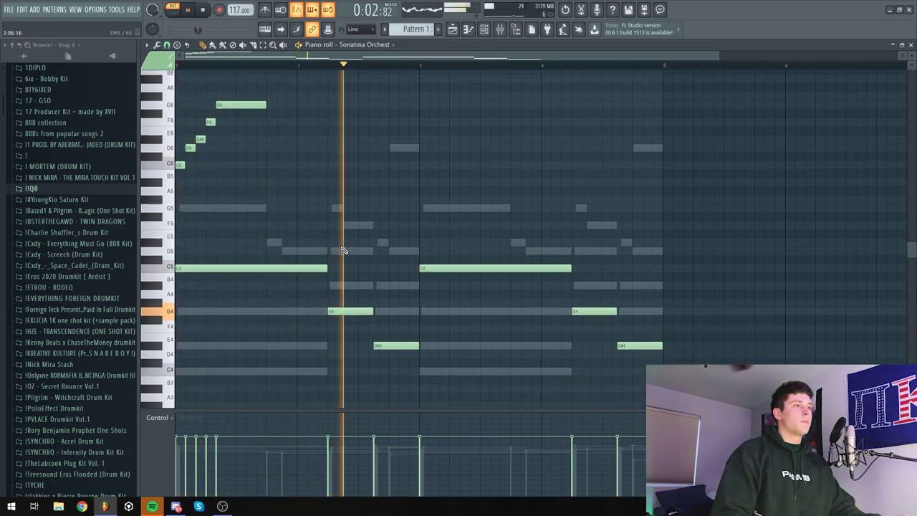
key("space")
Add a second ascending run of G5, G#5, A#5 and a longer D6 above the G4 bass note in bar 2, and audition it
scroll(343, 250, "up", 2)
scroll(341, 272, "up", 1)
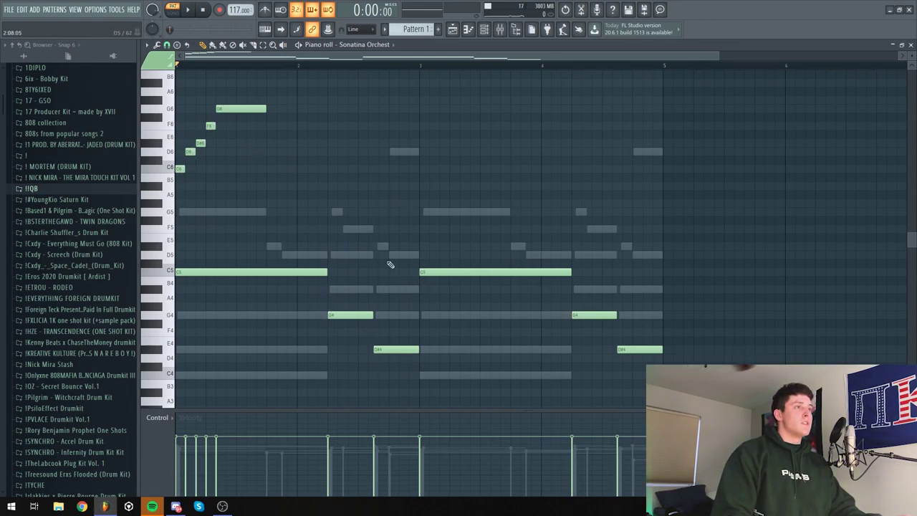
left_click(334, 213)
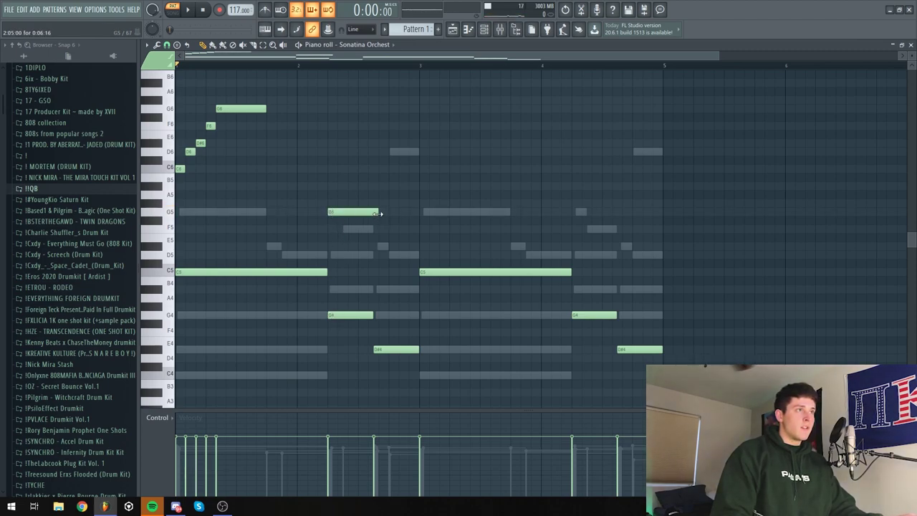
left_click(351, 186)
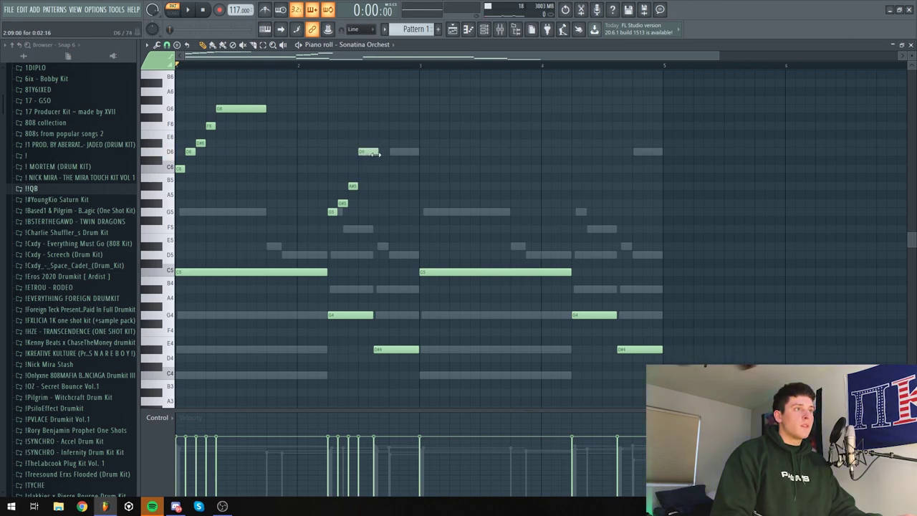
key("space")
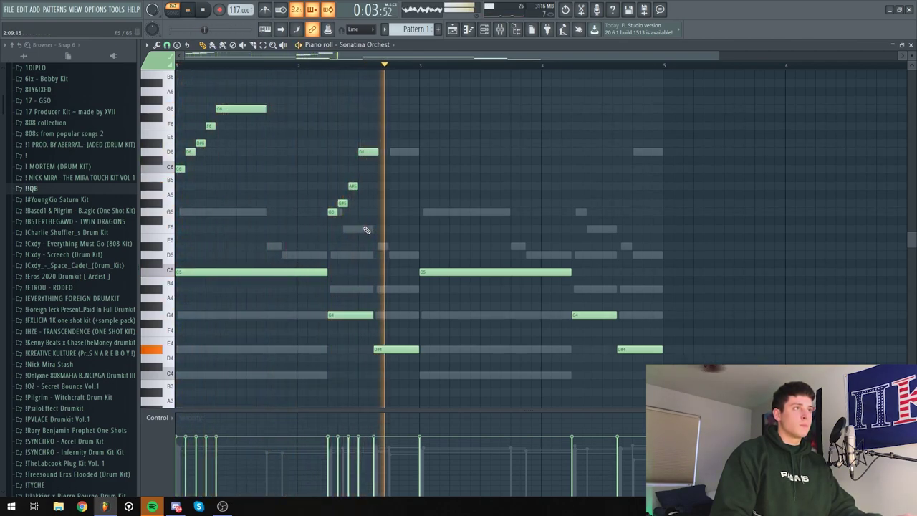
key("space")
key("space")
key("space")
key("space")
key("space")
key("space")
Replace the first run's fourth note by shifting the long G6 a third of a beat earlier, and raise the third note to F6
left_click_drag(229, 110, 219, 111)
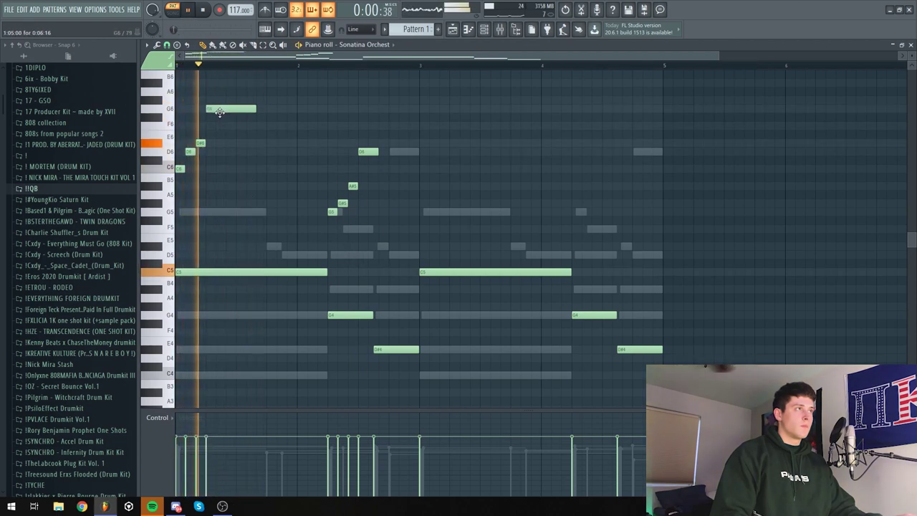
key("space")
key("space")
key("space")
key("space")
key("space")
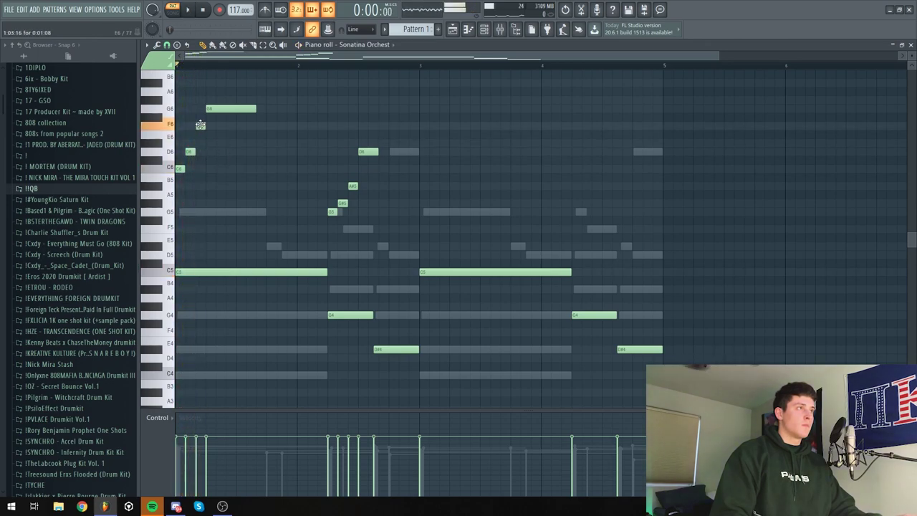
key("space")
key("space")
Raise the first run's second note to D#6 and lengthen its G6 to the end of bar 1
left_click_drag(190, 151, 189, 142)
key("space")
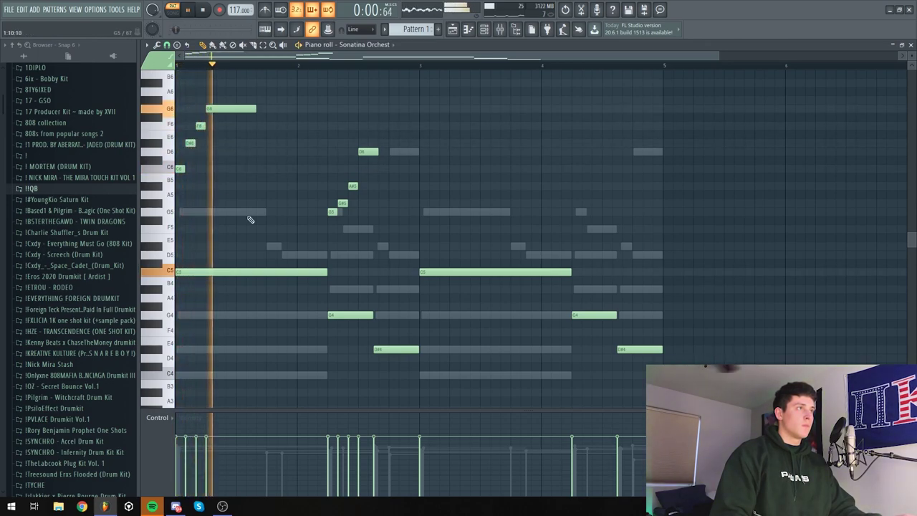
key("space")
key("space")
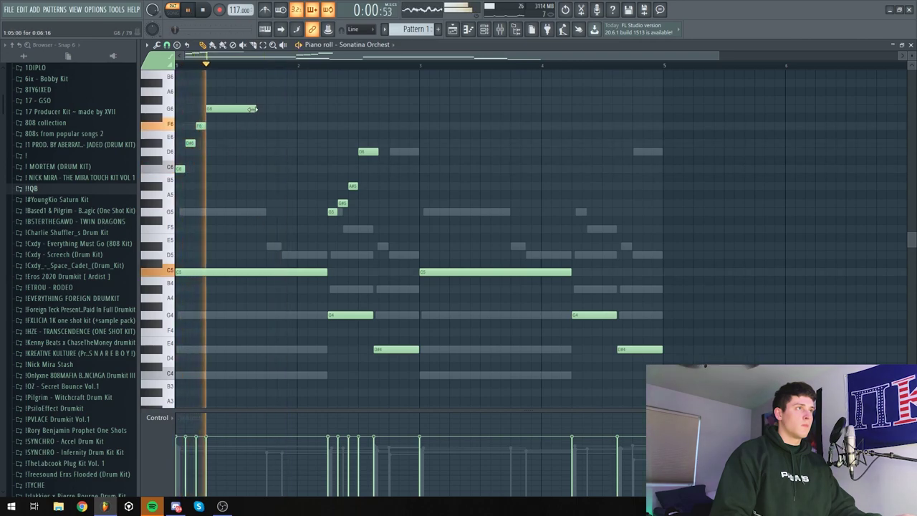
left_click_drag(252, 109, 296, 109)
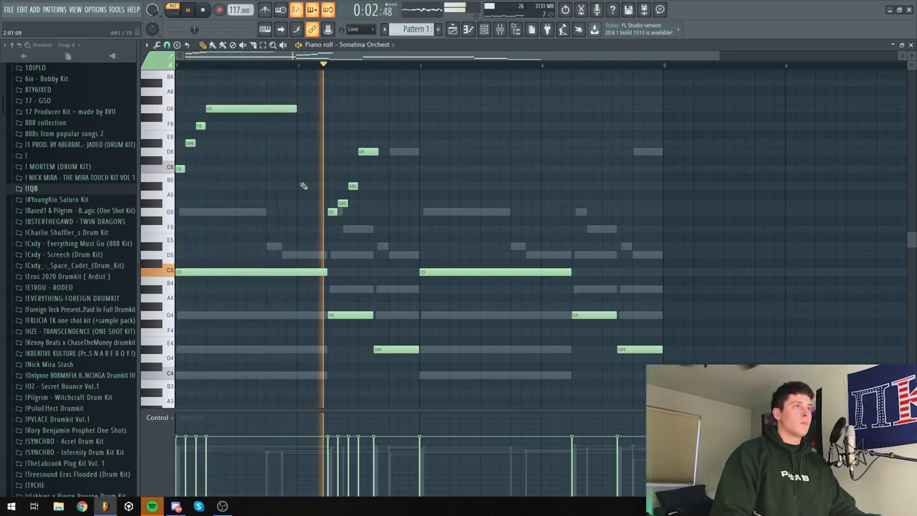
key("space")
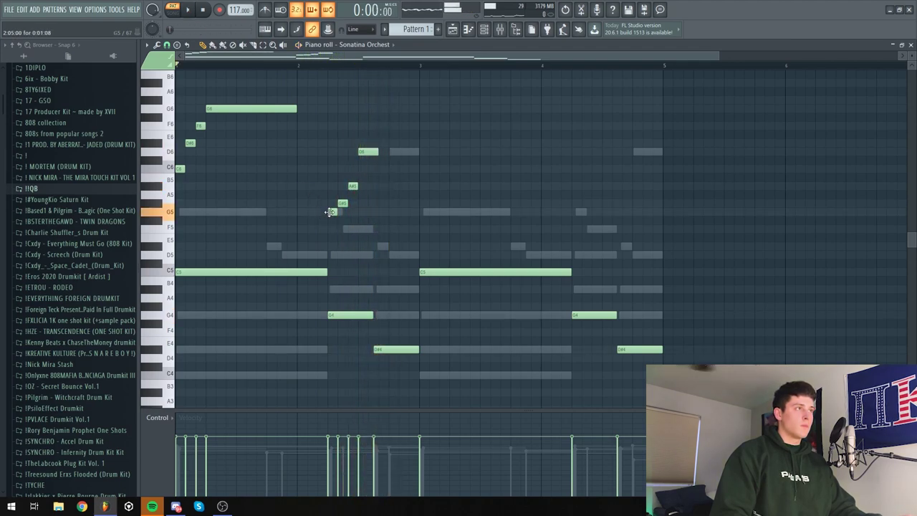
Raise the four-note run in bar 2 by one octave, deselect it and play the melody back
left_click_drag(323, 222, 376, 141)
key("ctrl+Up")
key("space")
scroll(371, 153, "up", 2)
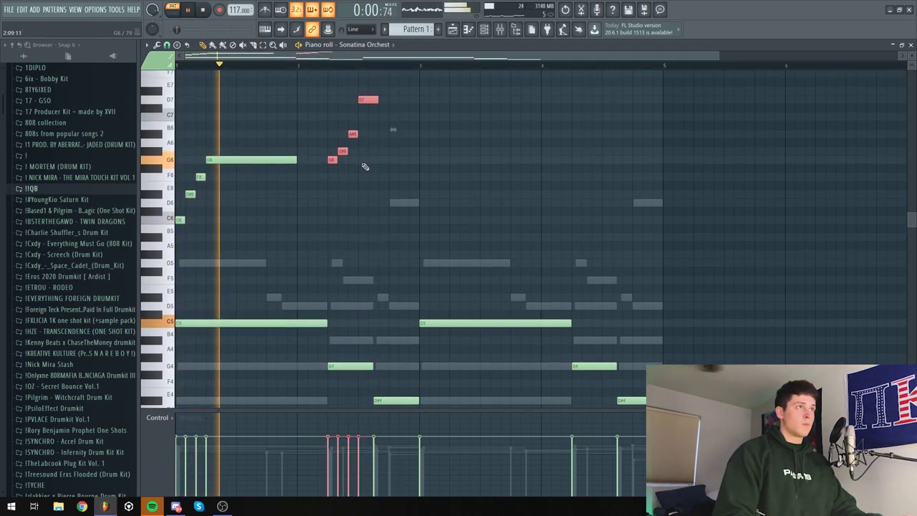
key("ctrl+d")
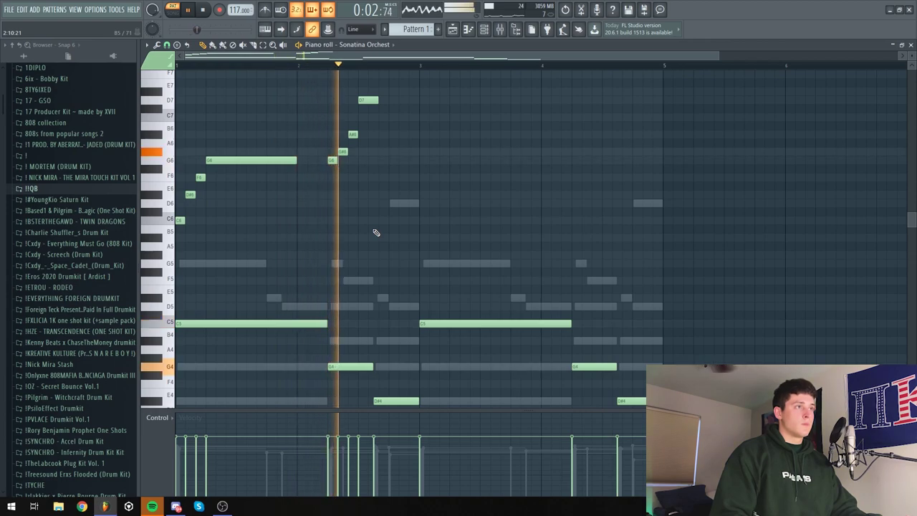
key("space")
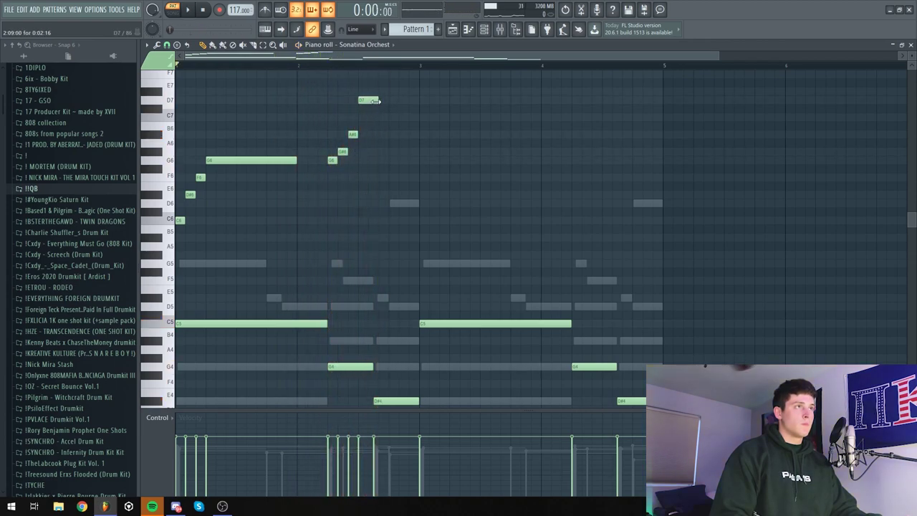
key("space")
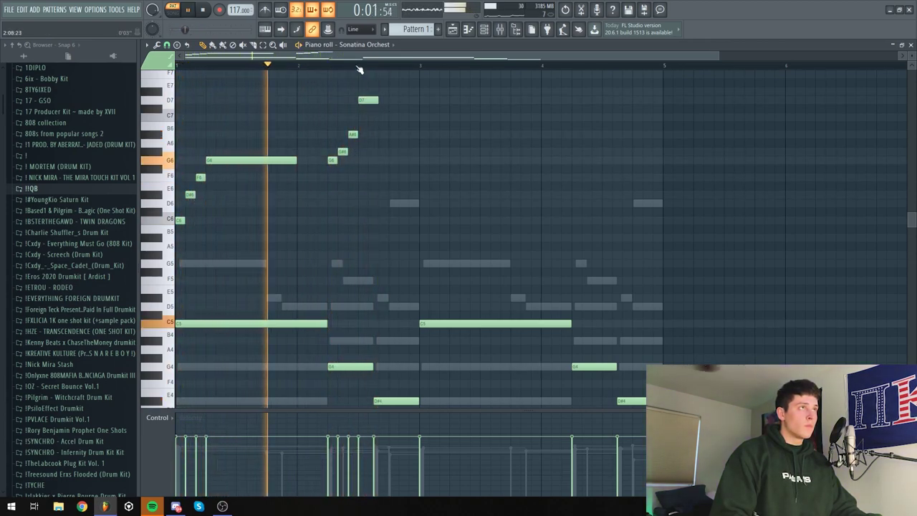
key("space")
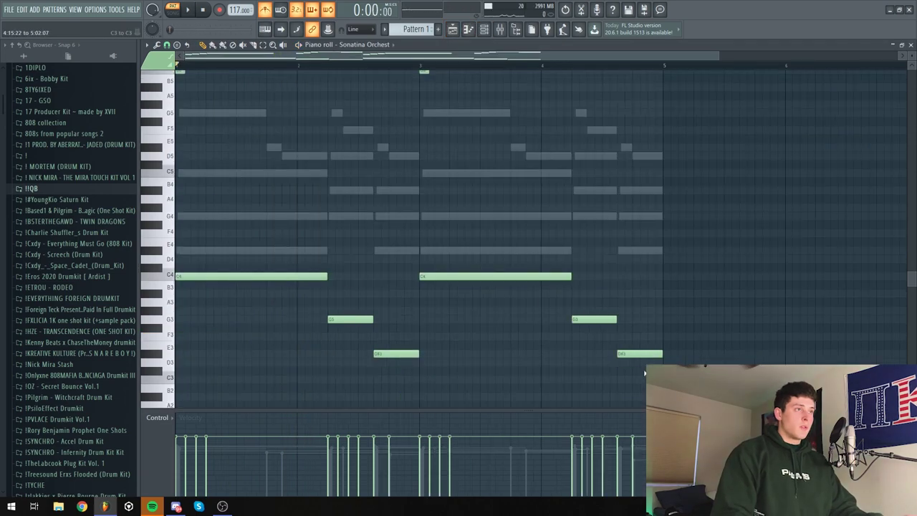
Raise the low C4, G3 and D#3 bass notes across all four bars by one octave and deselect them
key("ctrl+a")
key("ctrl+Up")
key("ctrl+d")
Solo the Sonatina Orchestra channel and load Fruity parametric EQ 2 in the first effect slot of Insert 2
left_click(500, 29)
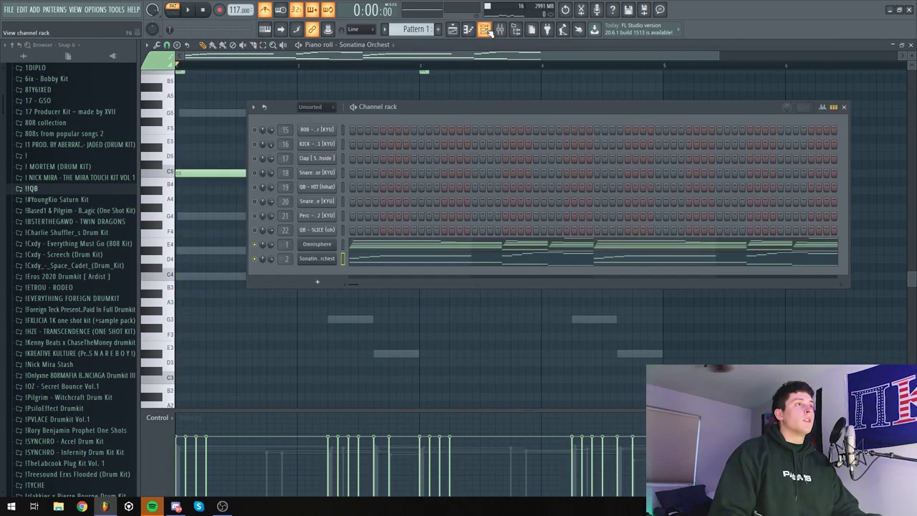
right_click(256, 261)
left_click(261, 267)
left_click(501, 29)
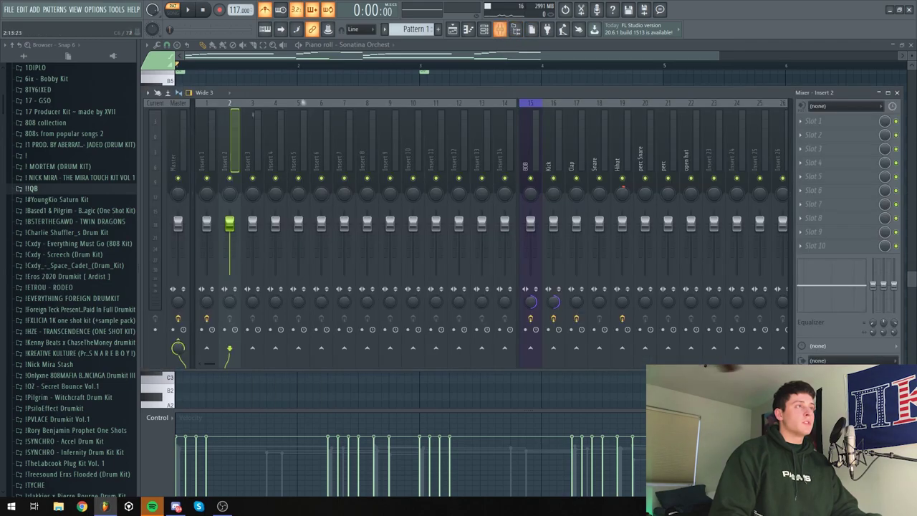
left_click(848, 127)
left_click(574, 449)
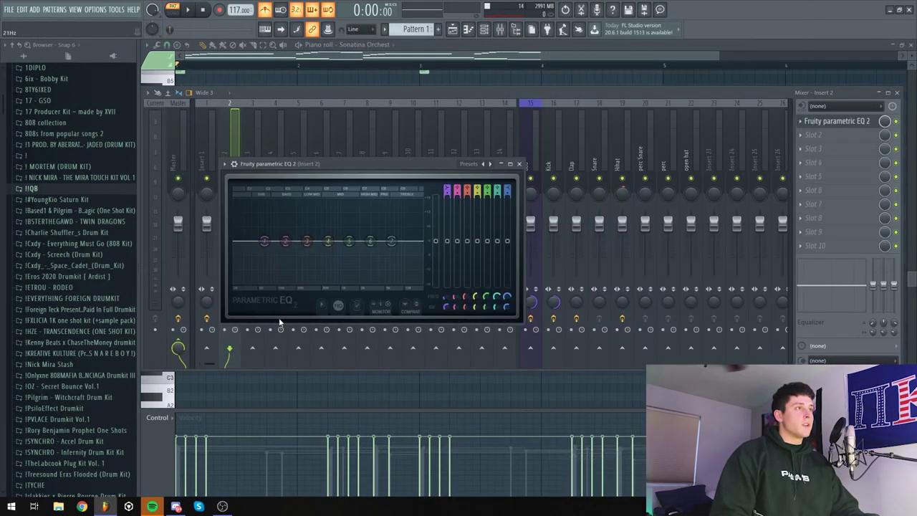
Cut Insert 2's low end with EQ bands 1 and 2 and pull down the high-end band 7 during playback
left_click_drag(263, 242, 287, 283)
key("space")
left_click_drag(285, 242, 273, 258)
left_click_drag(391, 241, 397, 272)
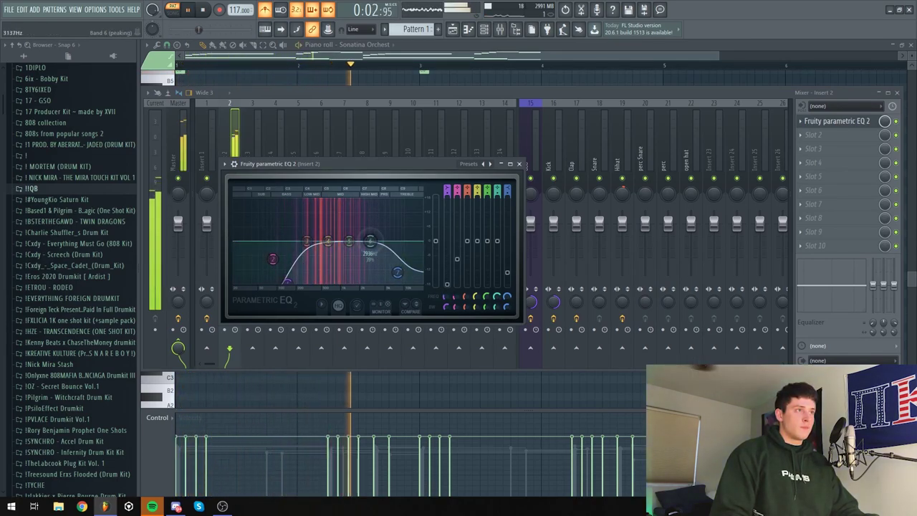
Lower EQ bands 5 and 6 slightly, boost band 4 in the upper mids, and close Insert 2's EQ
left_click_drag(371, 242, 383, 225)
left_click_drag(328, 241, 378, 247)
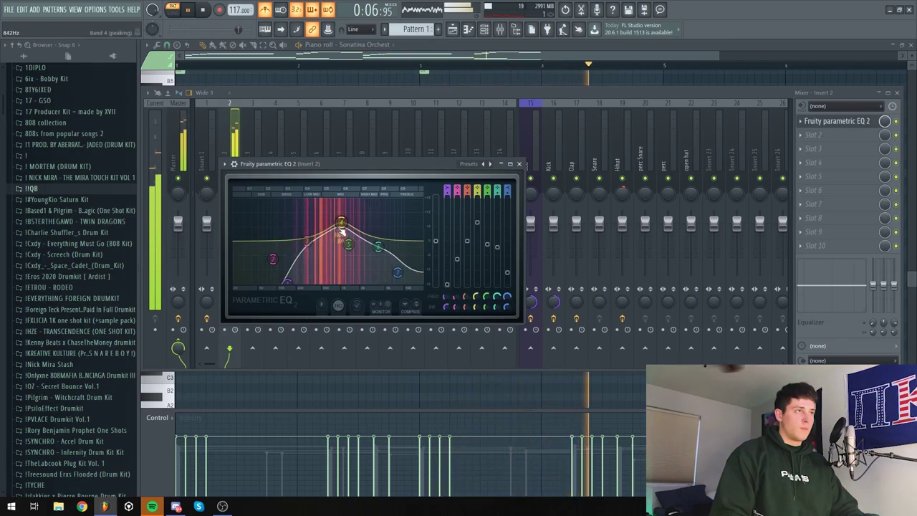
mouse_move(341, 224)
left_mouse_down()
mouse_move(323, 219)
mouse_move(349, 220)
left_mouse_up()
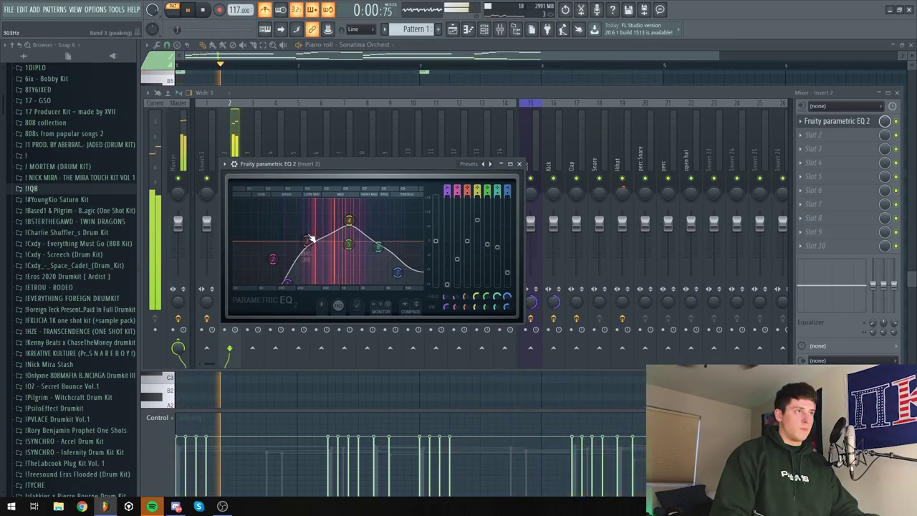
left_click(520, 163)
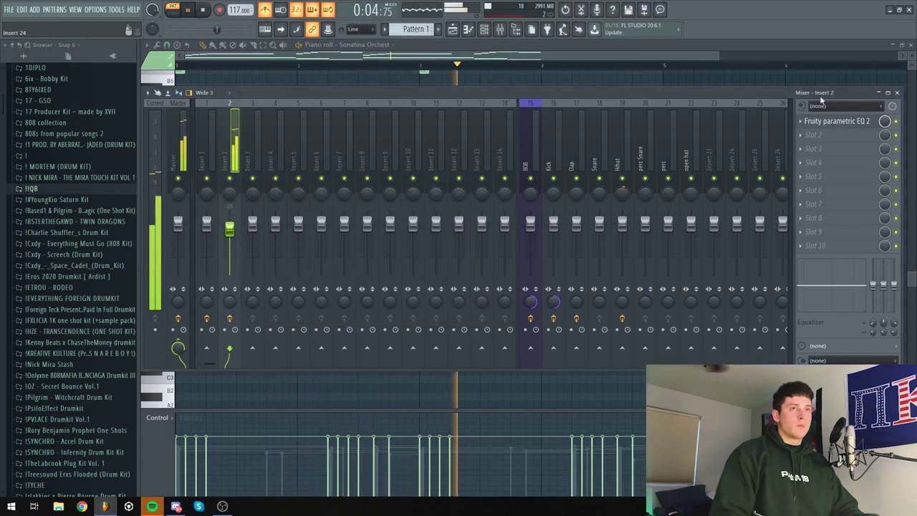
Fine-tune bands 3 and 4 of Insert 2's EQ, easing the band 4 boost at about 1169 Hz, and close it
left_click(837, 121)
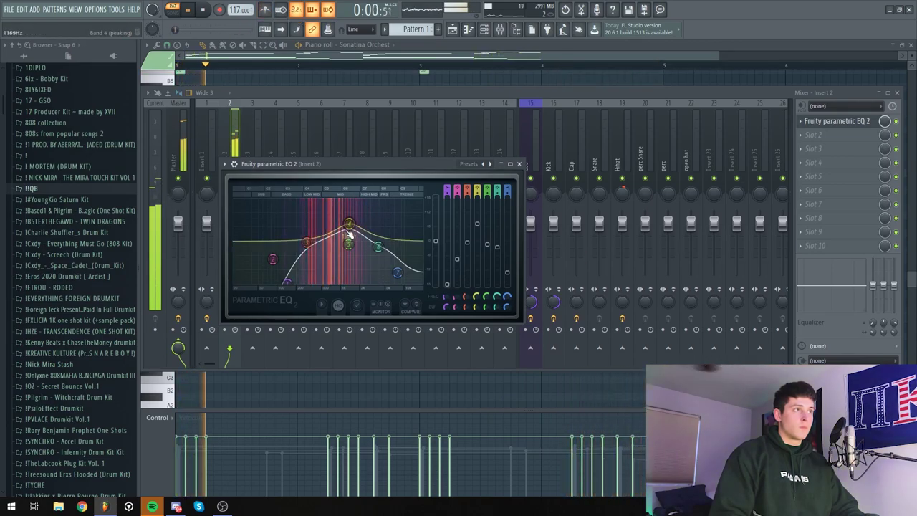
left_click_drag(307, 242, 348, 223)
left_click(837, 121)
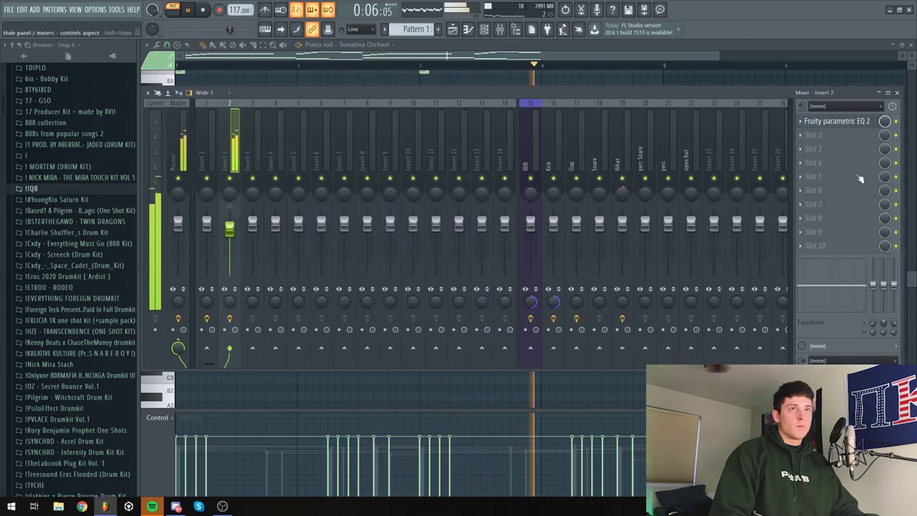
Load EffectRack in the second effect slot of Insert 2 and add EchoBoy to the rack
left_click(843, 141)
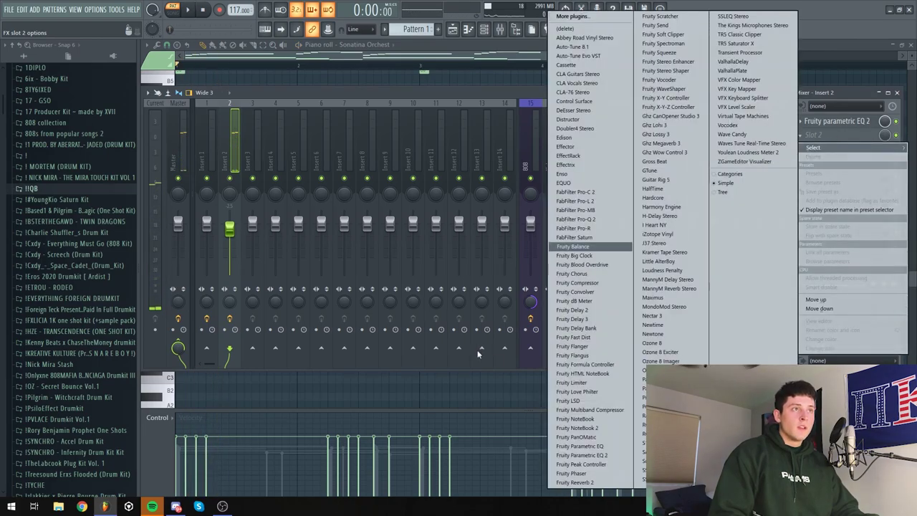
left_click(579, 158)
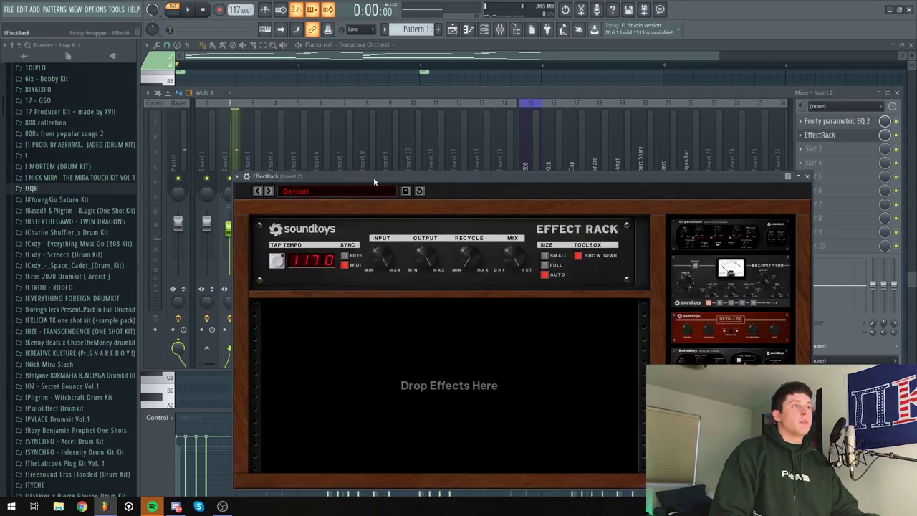
left_click_drag(373, 181, 334, 114)
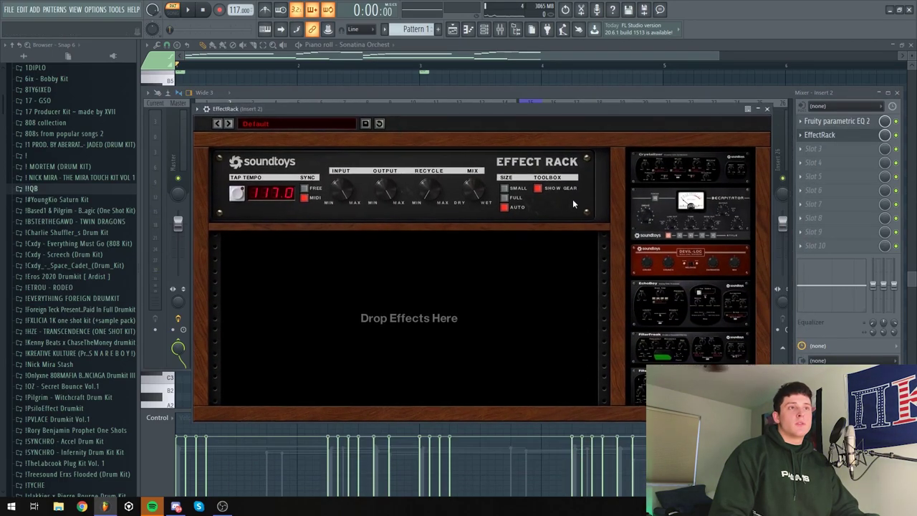
left_click_drag(698, 321, 439, 283)
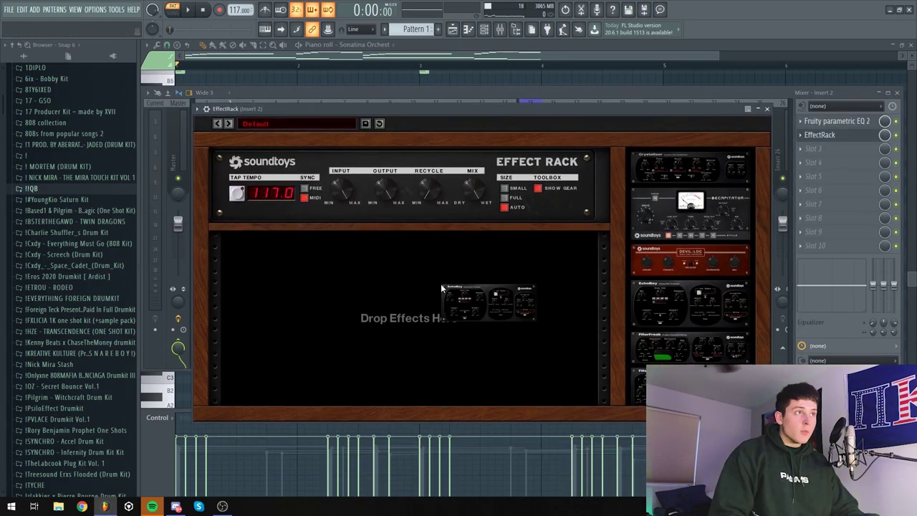
left_click_drag(229, 328, 229, 328)
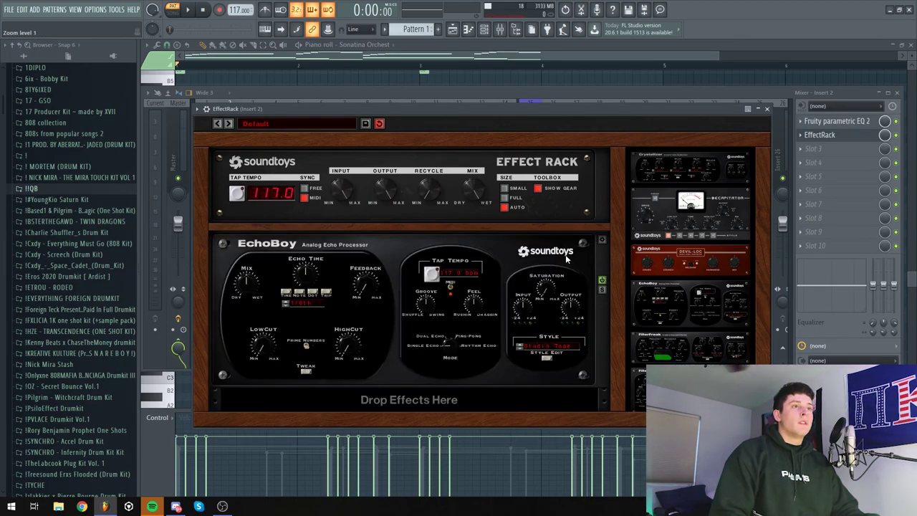
Step through EchoBoy's presets to DM-2, audition it during playback, and close EffectRack
left_click(603, 240)
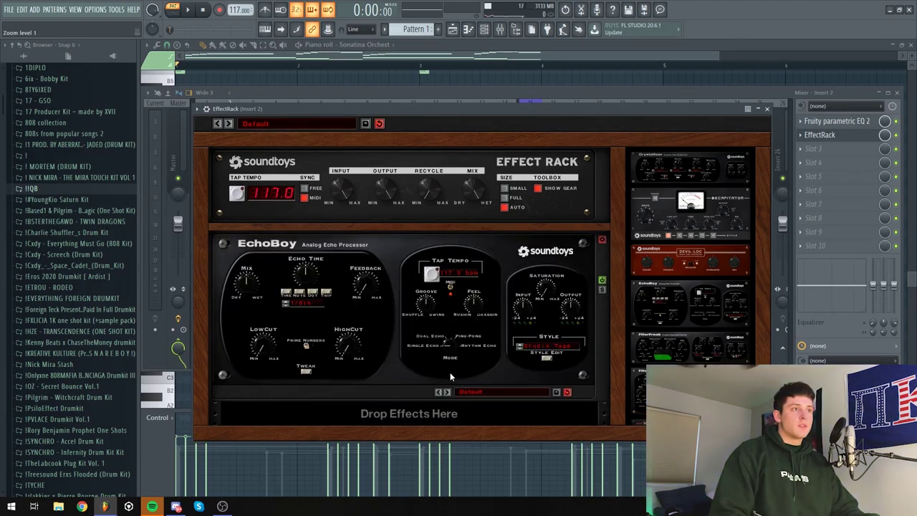
left_click(447, 392)
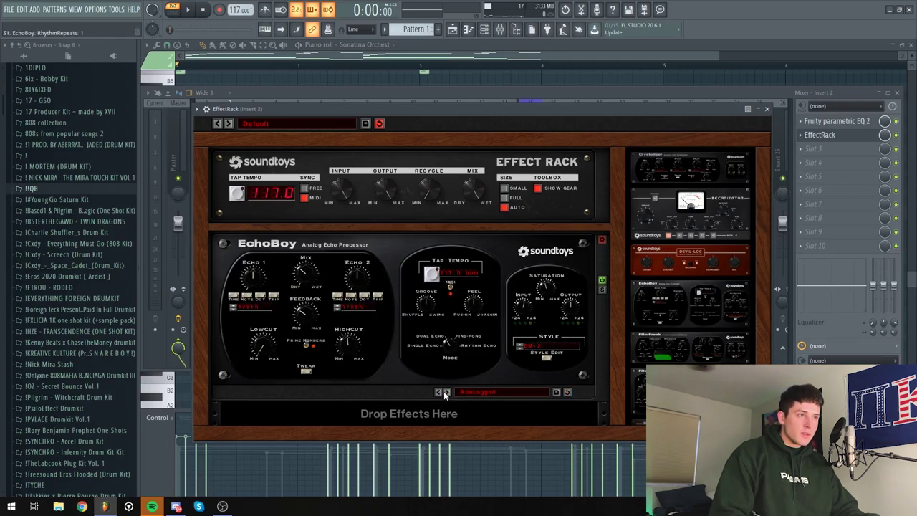
left_click(446, 392)
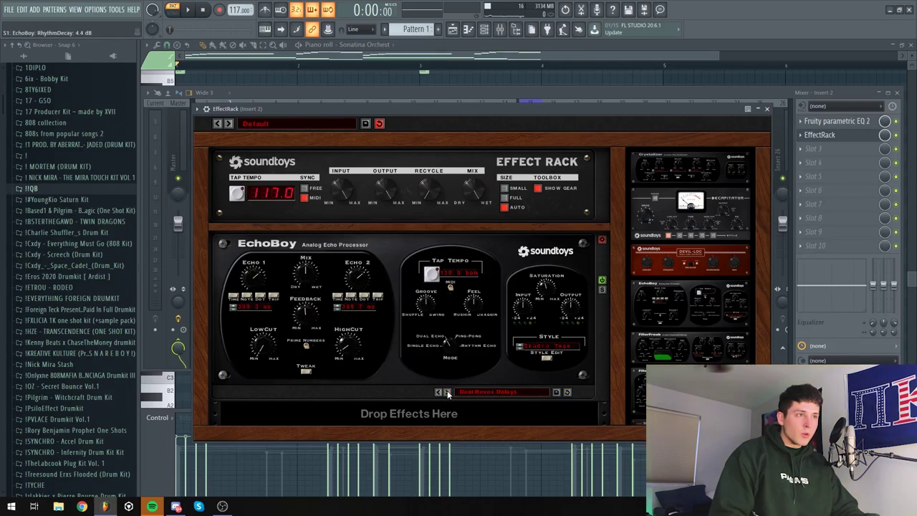
left_click_drag(420, 109, 422, 93)
key("space")
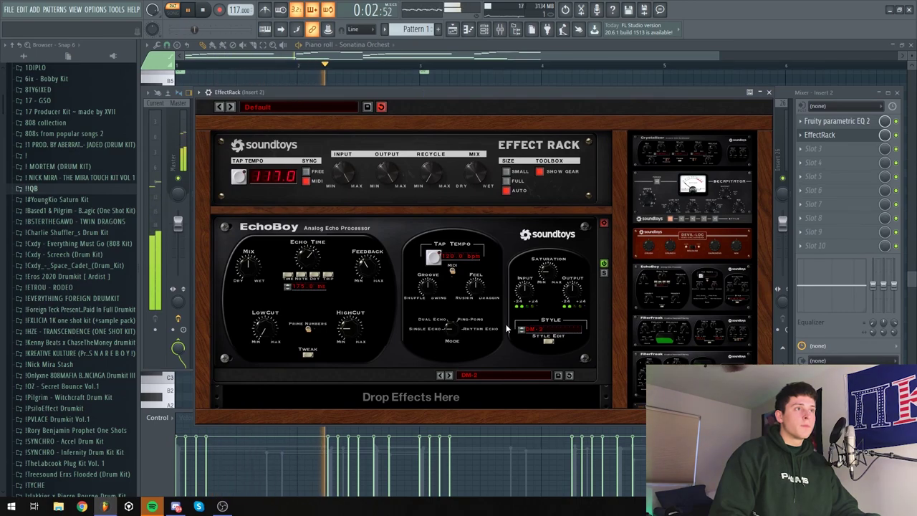
left_click(770, 92)
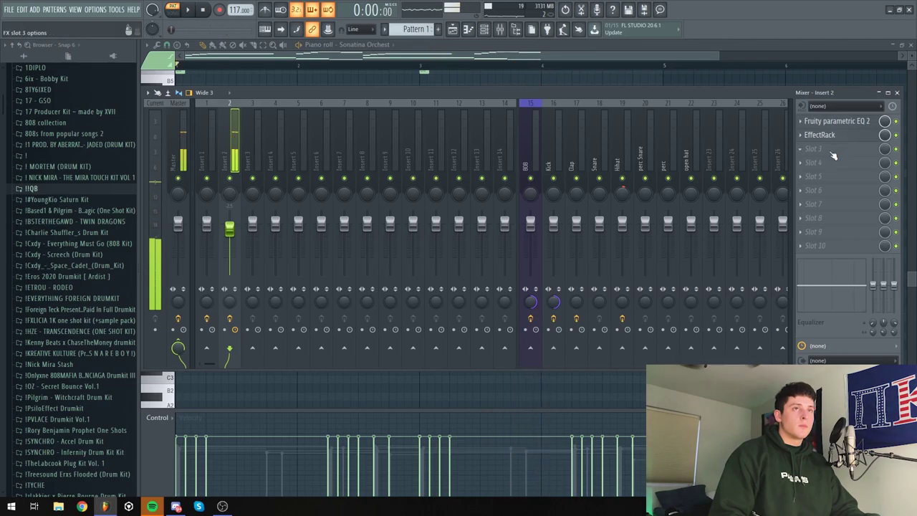
key("space")
Reopen Insert 2's EffectRack, listen to EchoBoy's DM-2 preset during playback, and close it
left_click(814, 149)
left_click(826, 135)
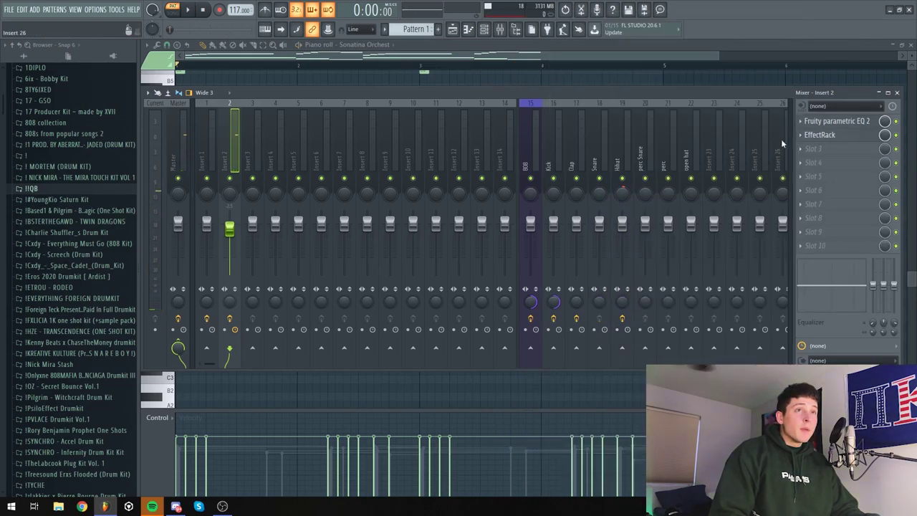
left_click(831, 135)
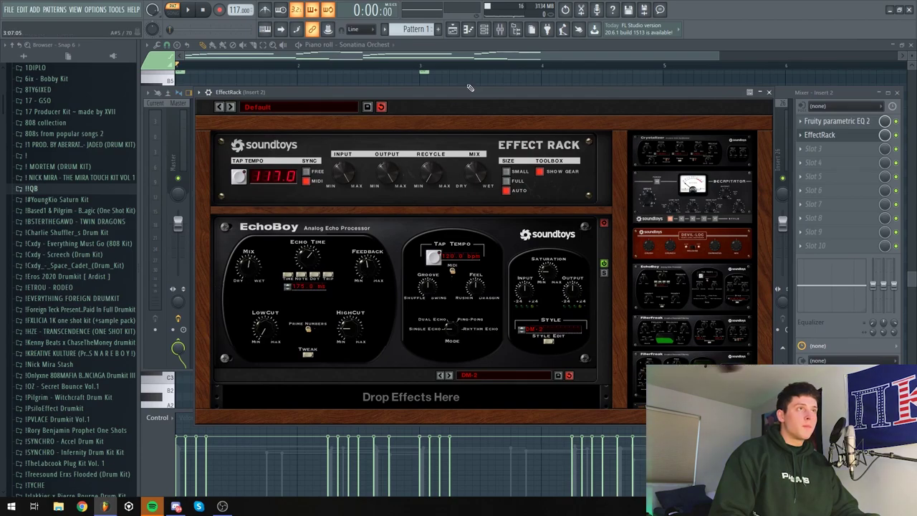
left_click_drag(469, 87, 472, 86)
key("space")
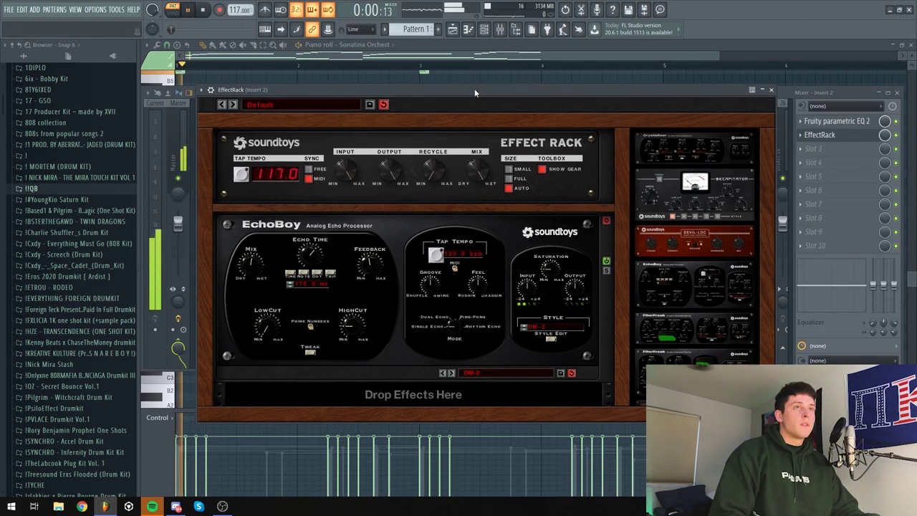
left_click(771, 91)
key("space")
Load Ozone 8 Imager in the third slot of Insert 2 and widen its upper bands during playback
left_click(813, 148)
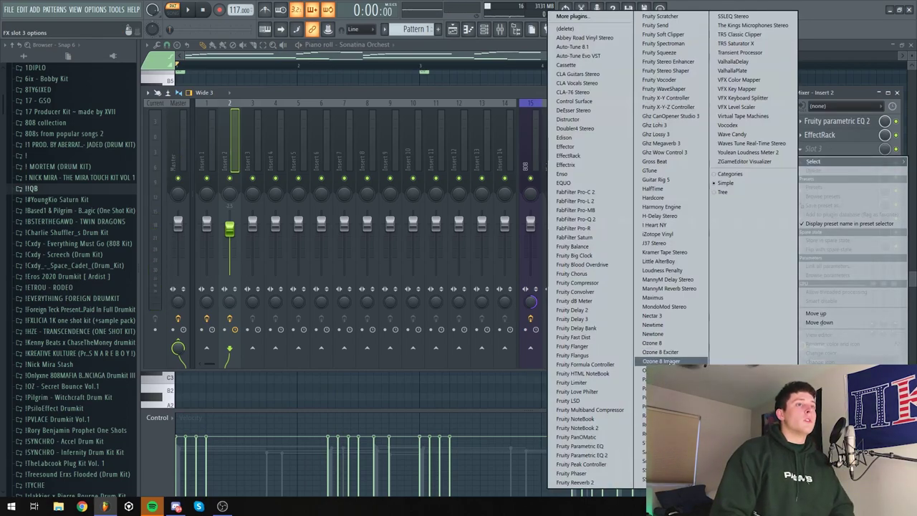
left_click(704, 363)
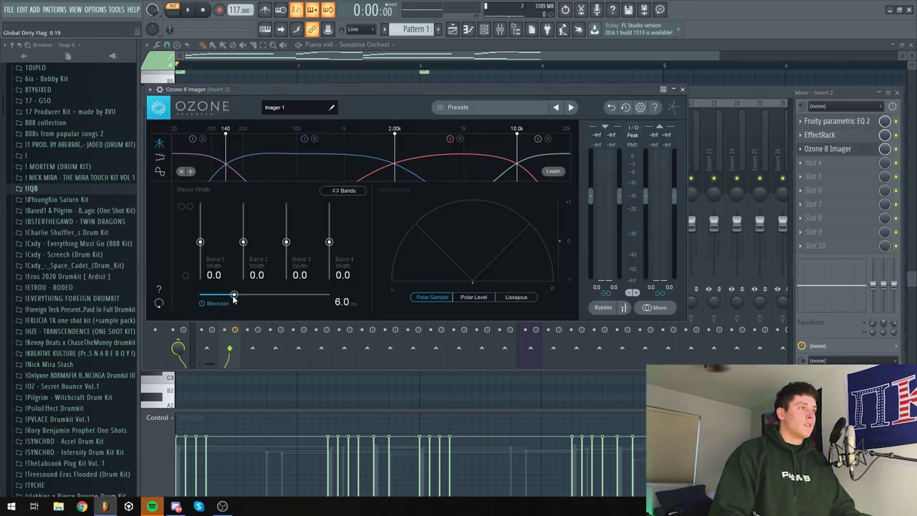
left_click_drag(243, 241, 329, 223)
key("space")
left_click_drag(243, 230, 243, 224)
left_click(683, 89)
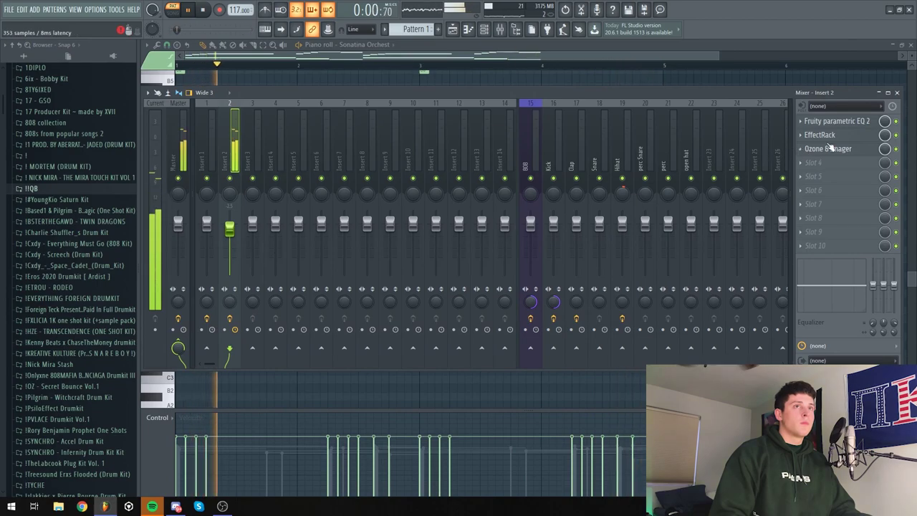
key("space")
In Insert 2's EQ, ease the high-end cut of band 7 and shift the band 4 boost lower in frequency
left_click(837, 121)
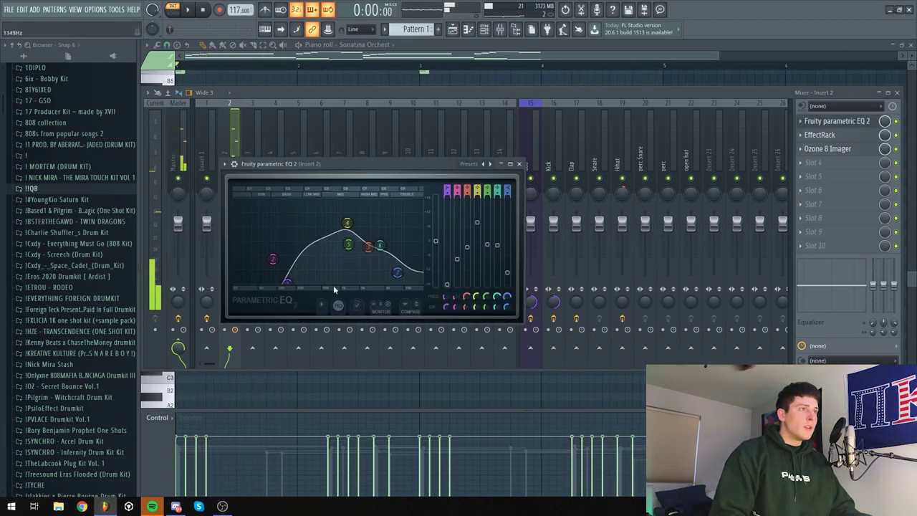
key("space")
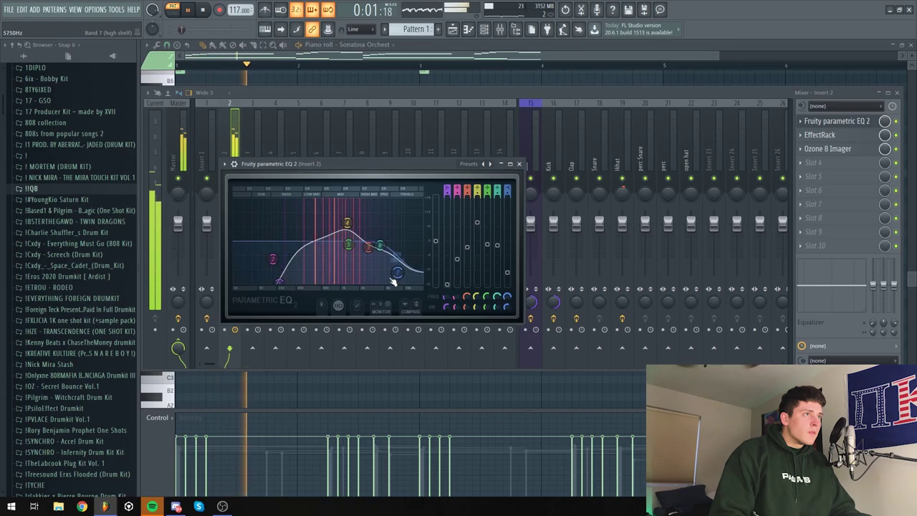
mouse_move(397, 272)
left_mouse_down()
mouse_move(391, 241)
mouse_move(380, 236)
mouse_move(404, 250)
mouse_move(401, 263)
left_mouse_up()
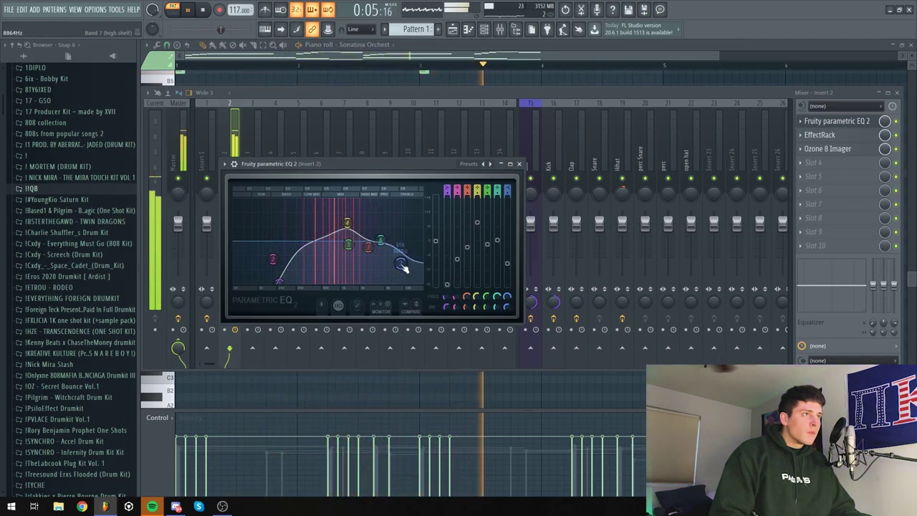
left_click_drag(347, 222, 337, 223)
left_click(837, 120)
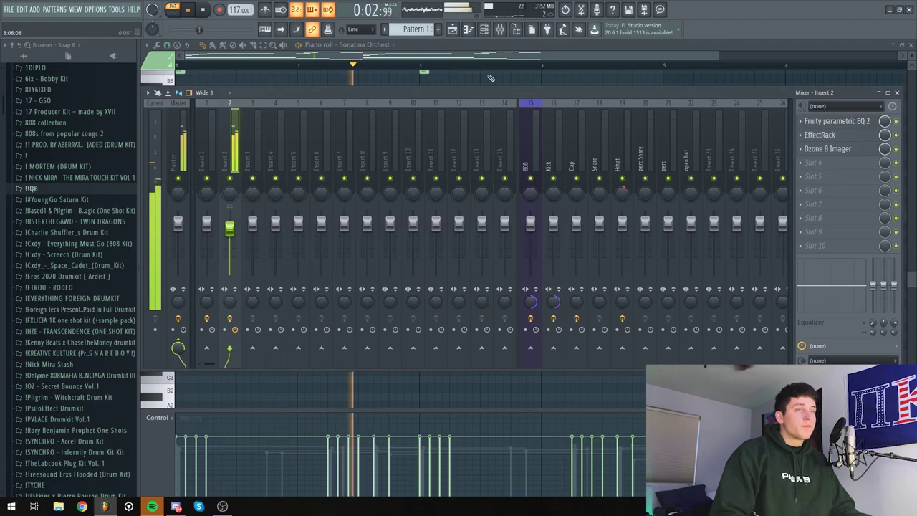
Clone the Sonatina Orchestra channel and set the clone's instrument to Sonatina Percussion
left_click(492, 36)
key("space")
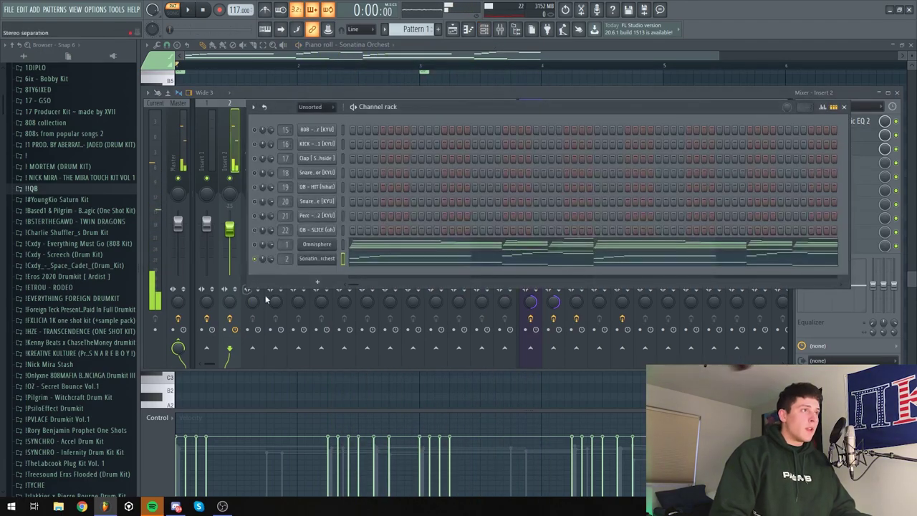
right_click(303, 264)
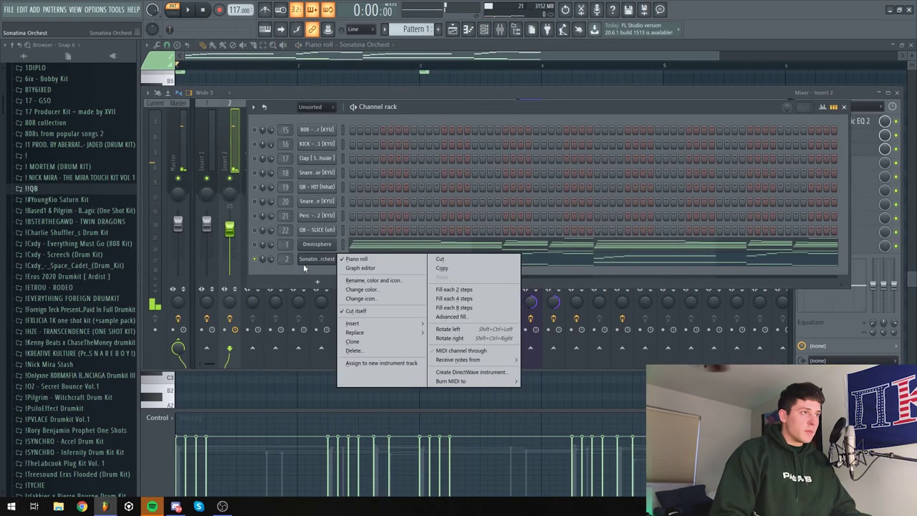
left_click(352, 341)
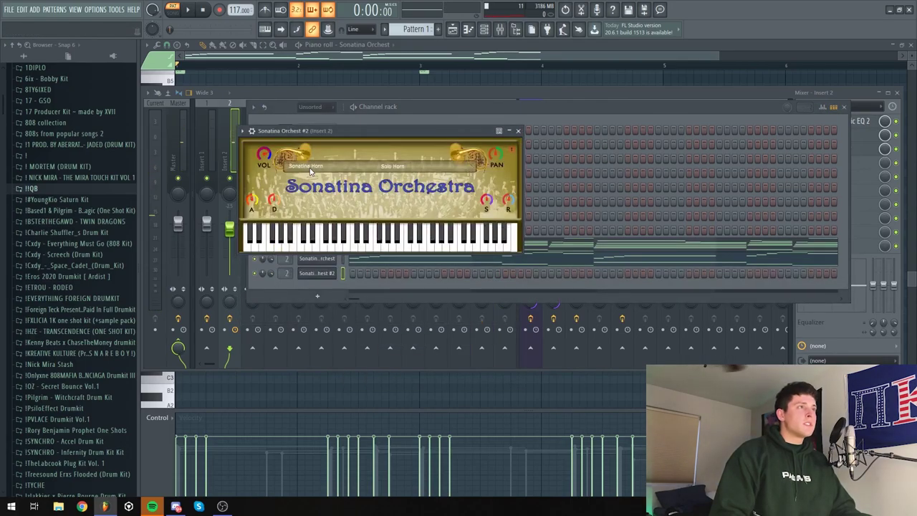
left_click(310, 170)
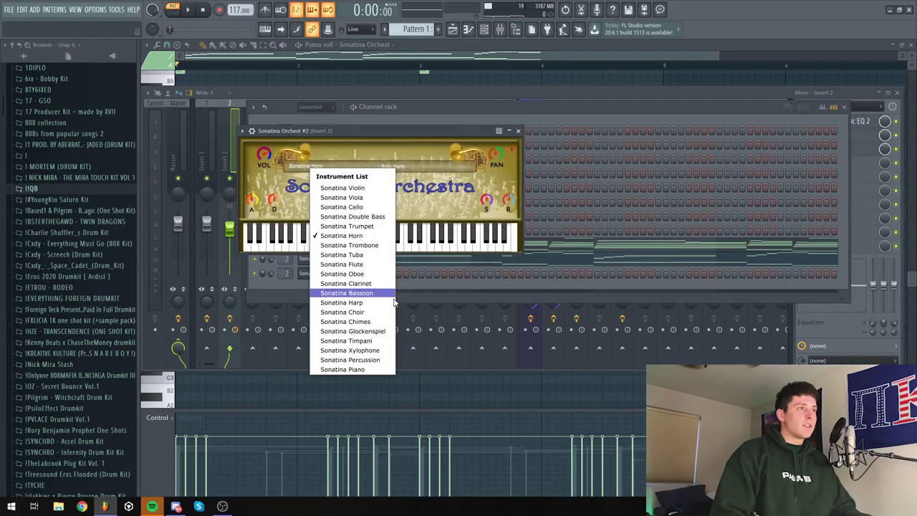
left_click(373, 359)
key("space")
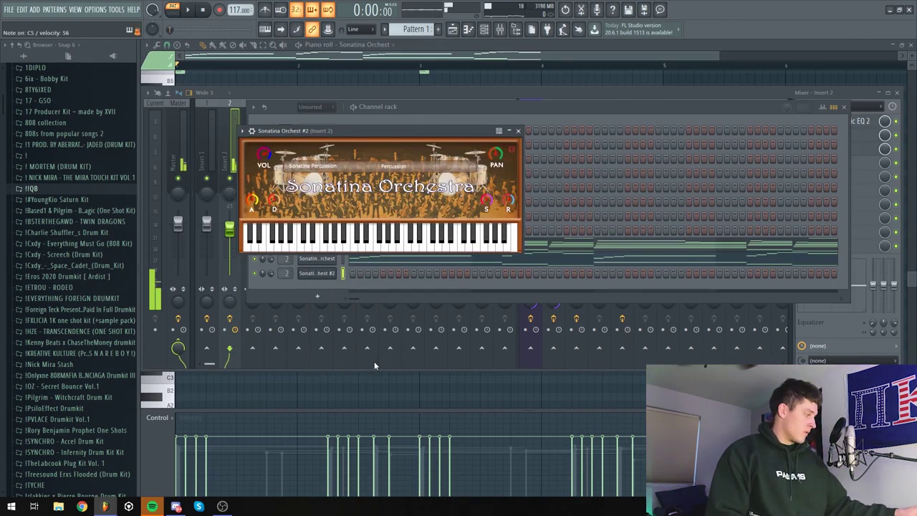
left_click(374, 361)
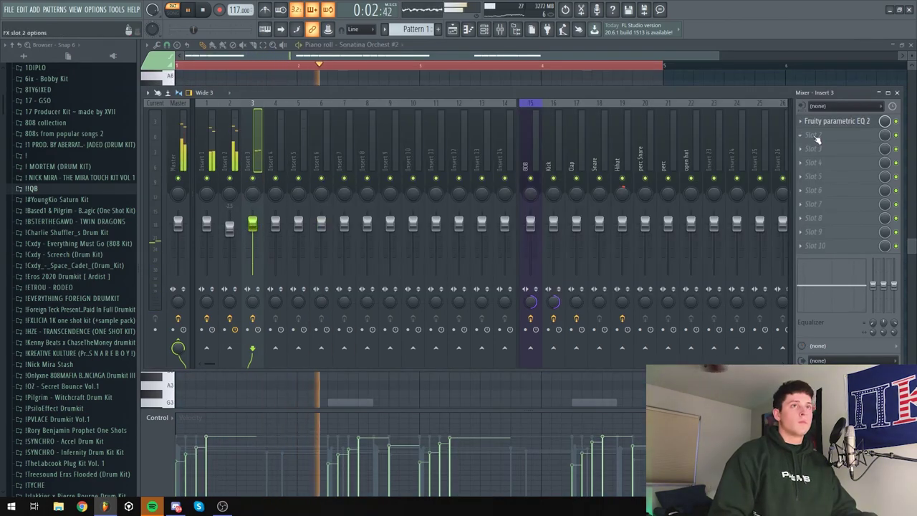
Balance Inserts 1 to 3 during playback, pulling Inserts 1 and 2 down and lowering all three faders together
left_click_drag(252, 220, 206, 225)
left_click(231, 167)
left_click(213, 167, "ctrl+shift")
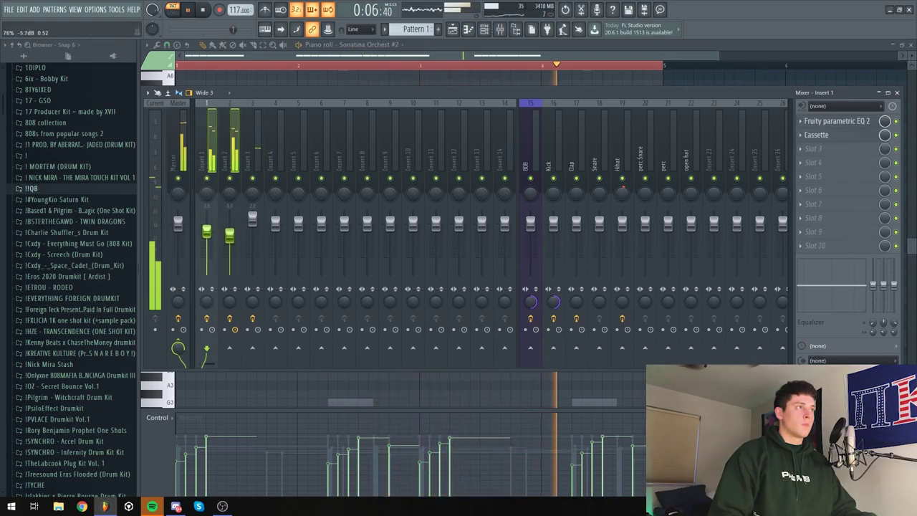
left_click(188, 161)
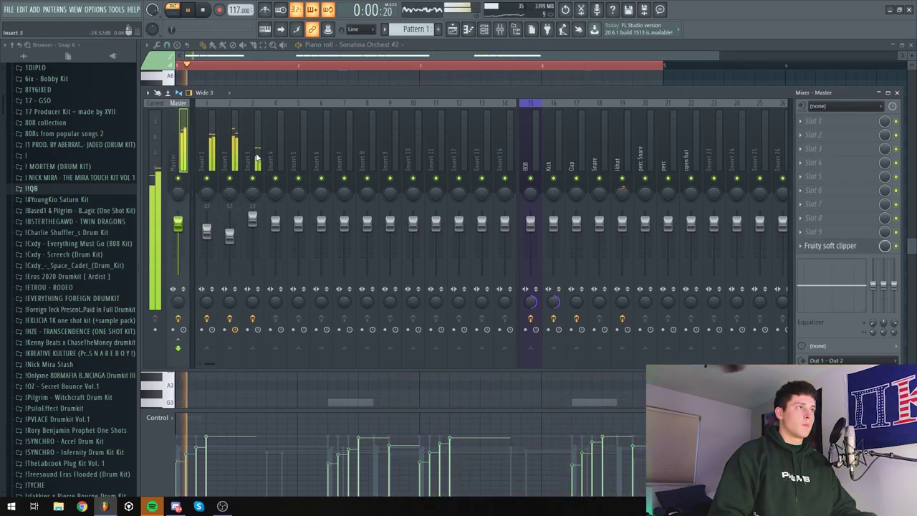
left_click_drag(211, 164, 256, 163)
left_click_drag(230, 236, 229, 237)
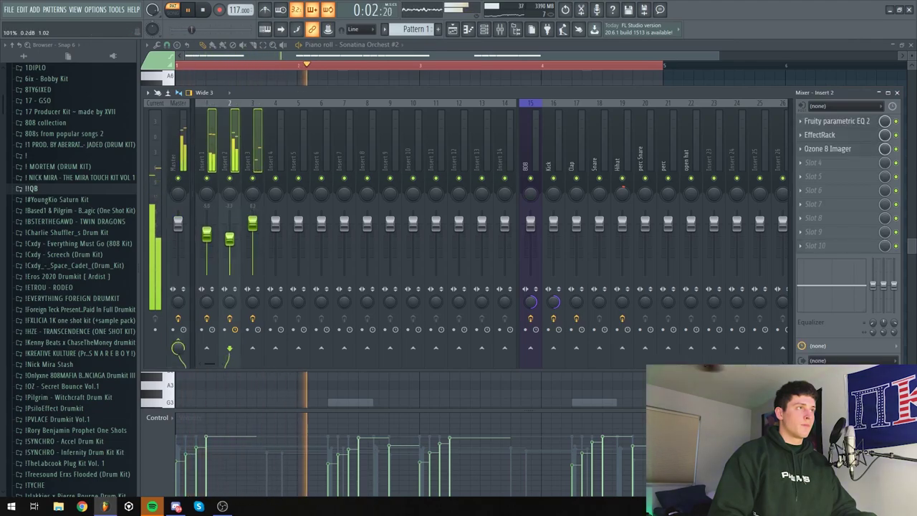
Review the Sonatina Percussion notes in the piano roll and the channel rack during playback
left_click(500, 28)
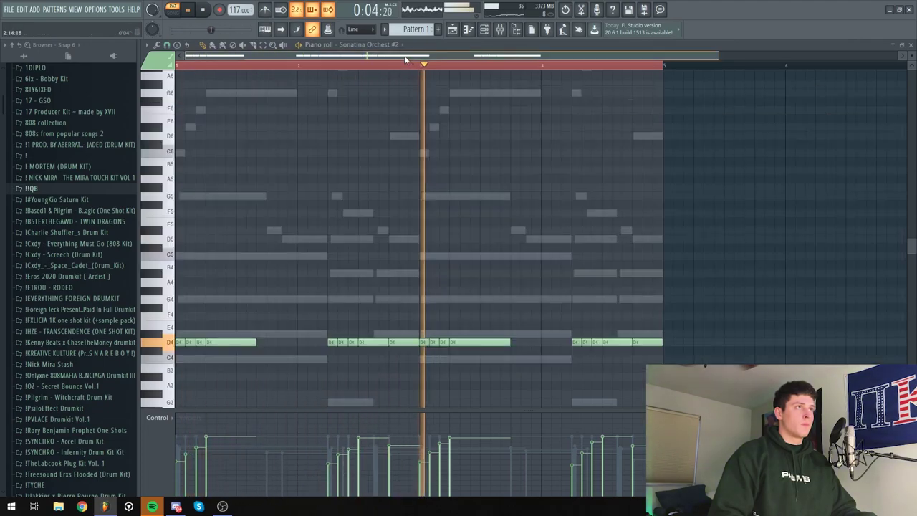
left_click(492, 37)
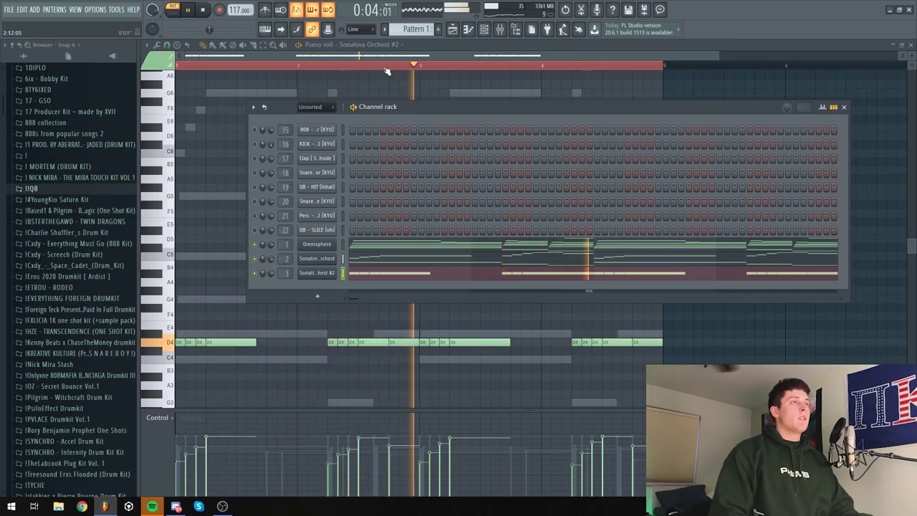
key("space")
Change the external audio input of Insert 5 in the mixer and return to the playlist
key("F9")
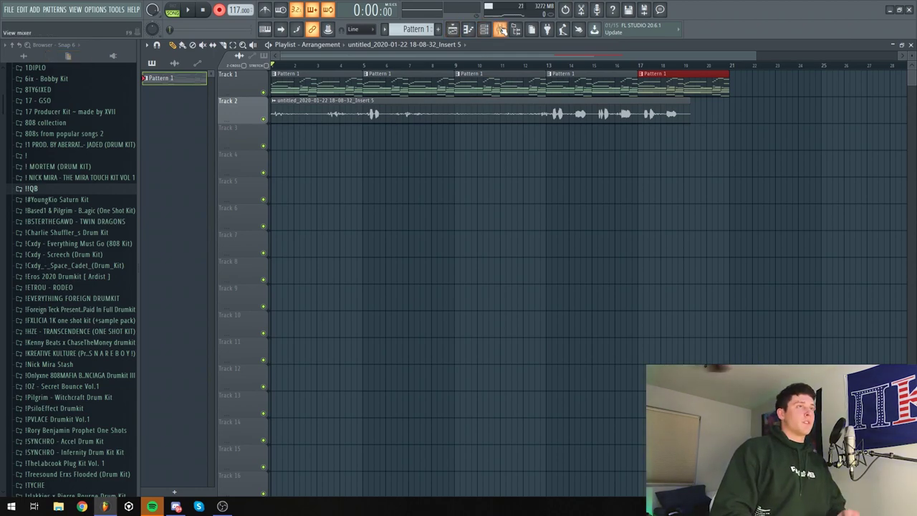
left_click(499, 29)
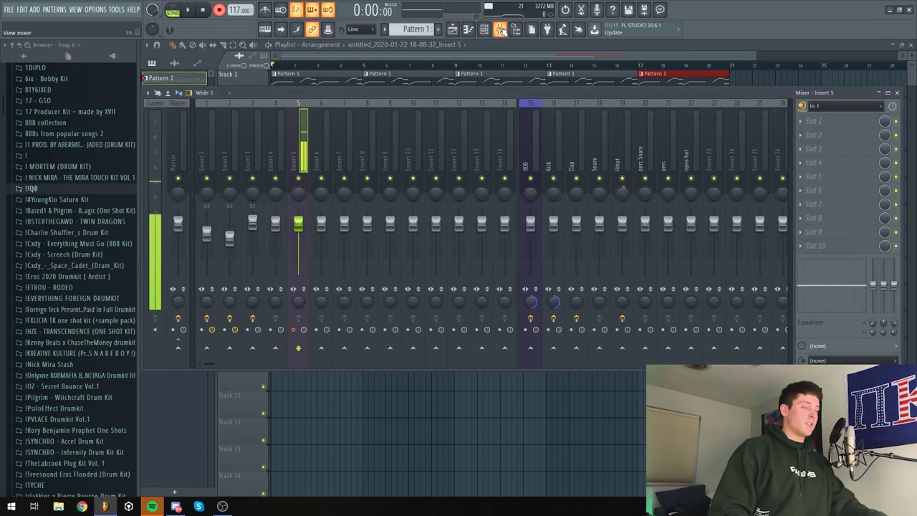
left_click(834, 107)
left_click(836, 165)
key("F9")
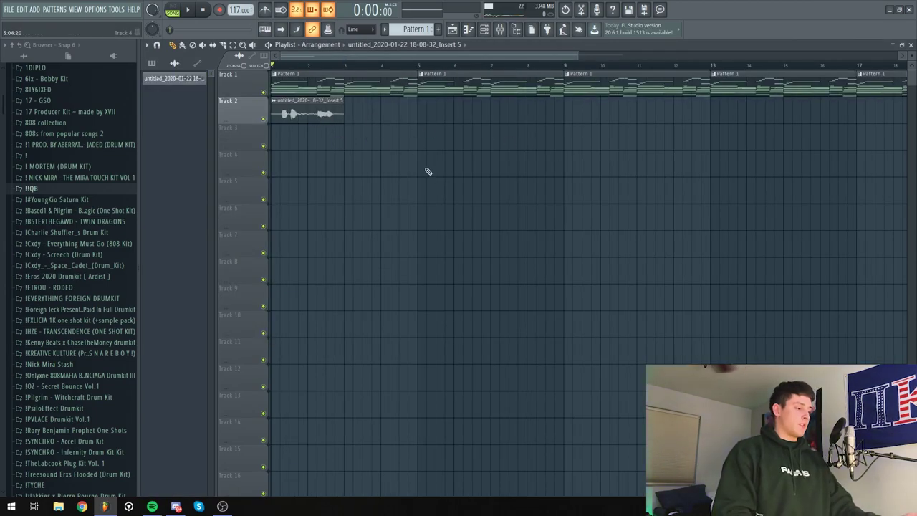
Mute Track 1 in the playlist and bring up the mixer
left_click(265, 93)
key("F9")
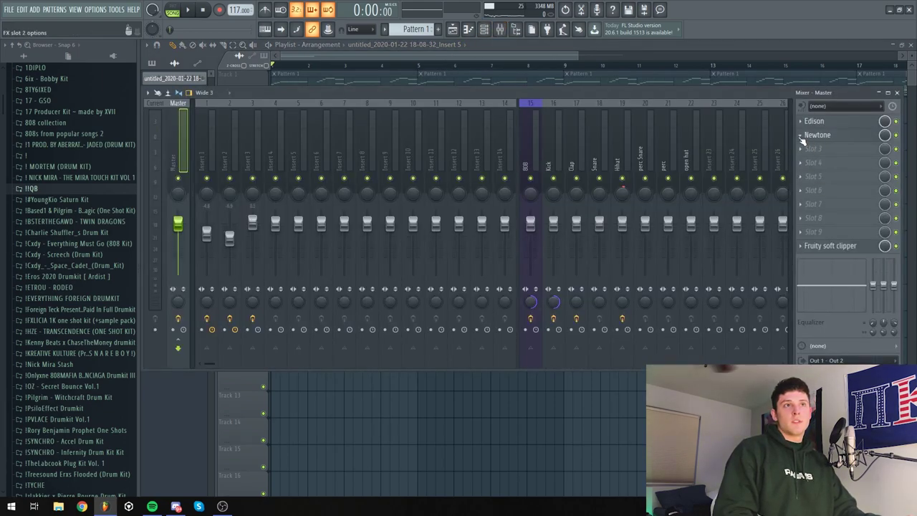
Remove Newtone from the Master track's second effect slot and clear the existing recording in Edison
left_click(800, 135)
left_click(813, 157)
left_click(814, 121)
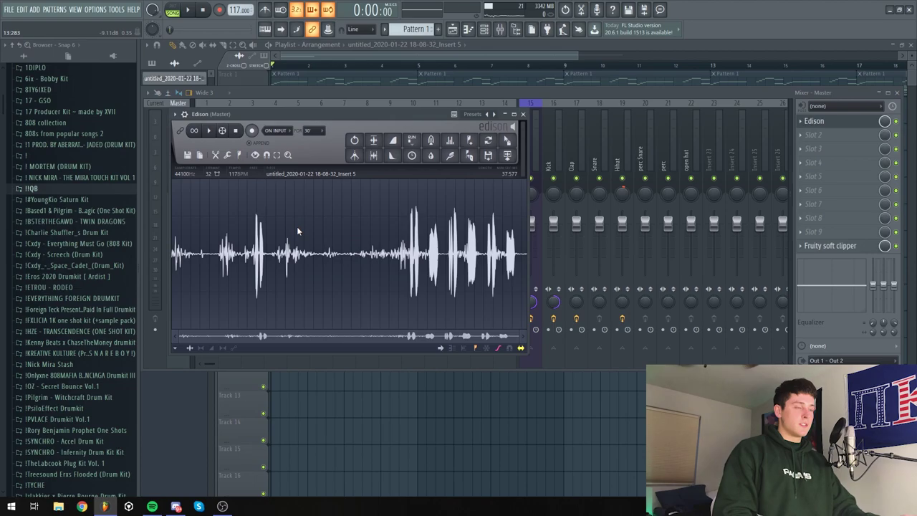
key("Delete")
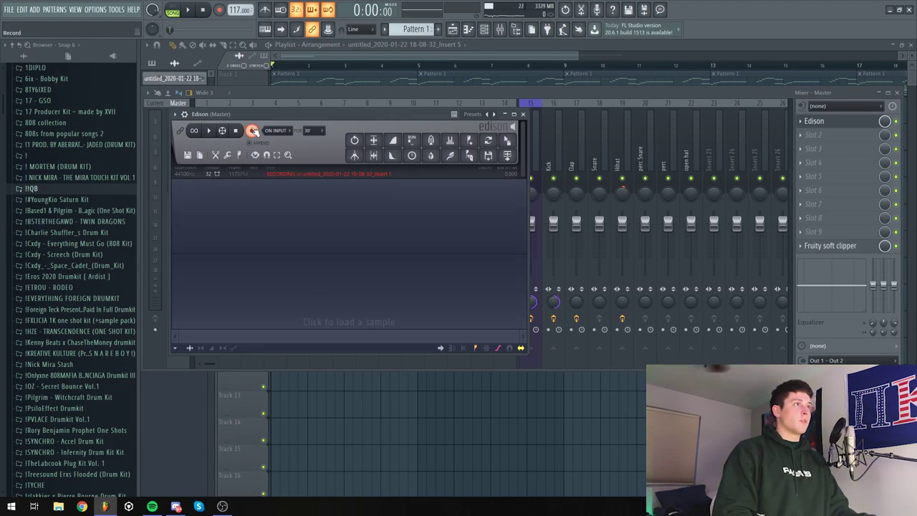
Arm Edison on the Master to record on play, select the playlist's first two bars and record them during playback
left_click(252, 130)
left_click(284, 167)
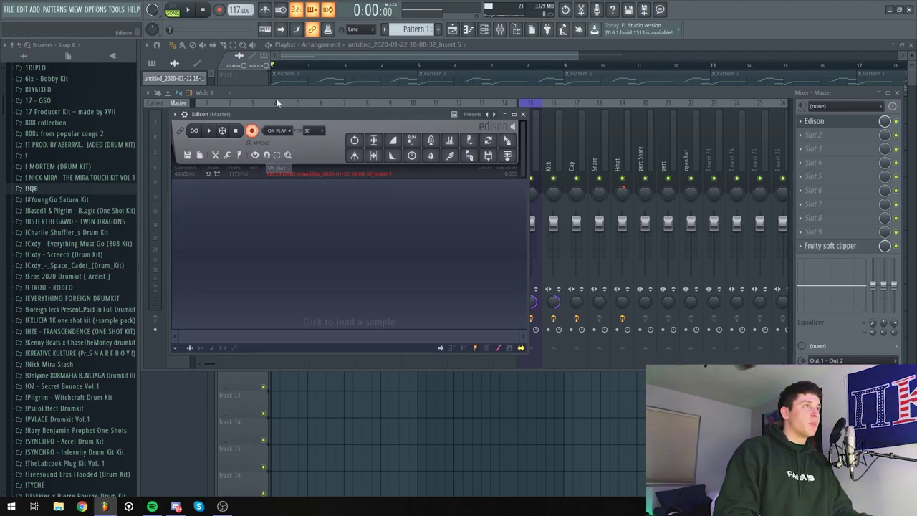
key("F12")
double_click(347, 69)
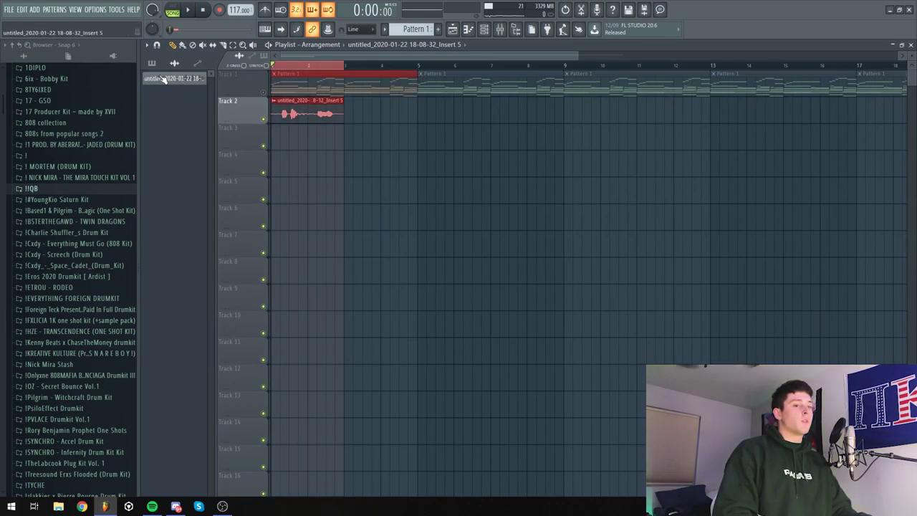
key("space")
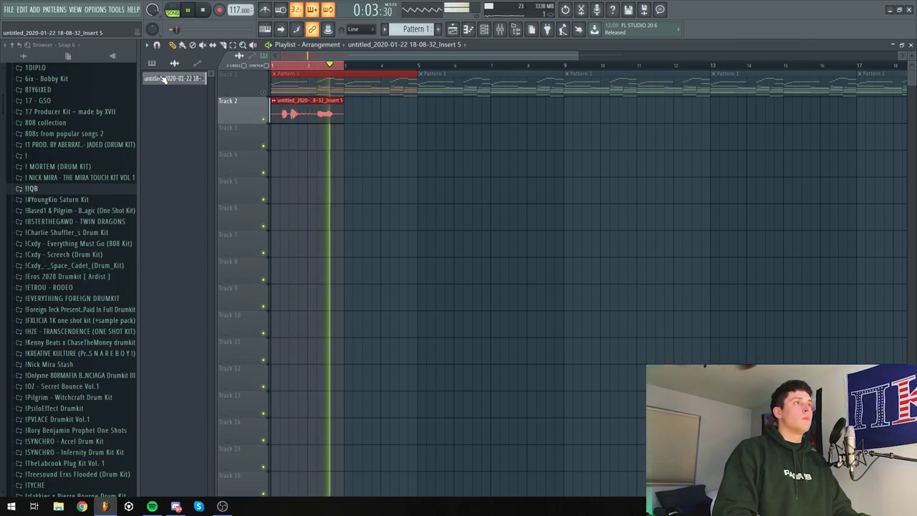
key("space")
Stop Edison, trim the excess after the second song-jump marker and place the new recording at the start of playlist Track 2
key("F9")
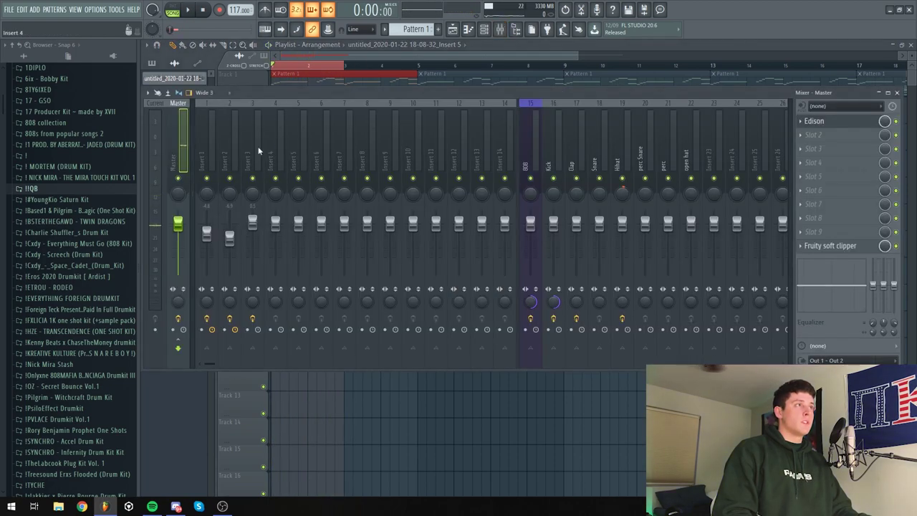
left_click(840, 121)
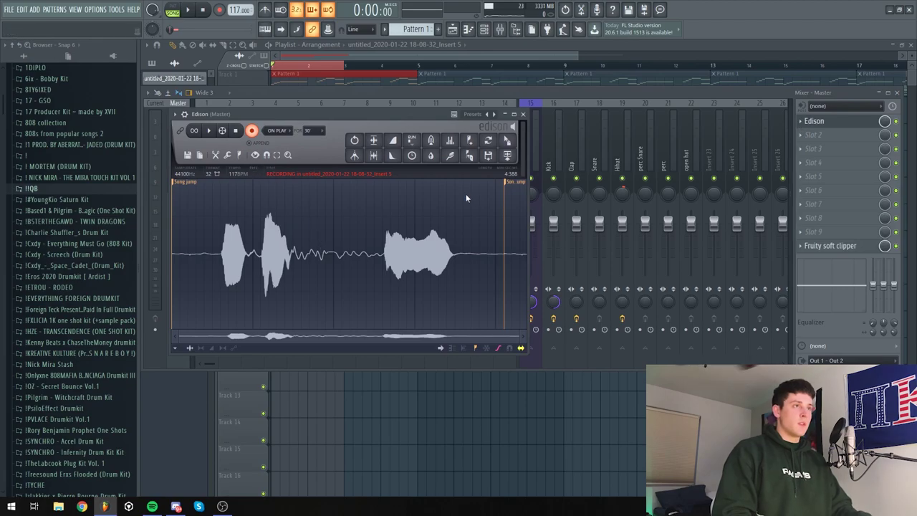
key("space")
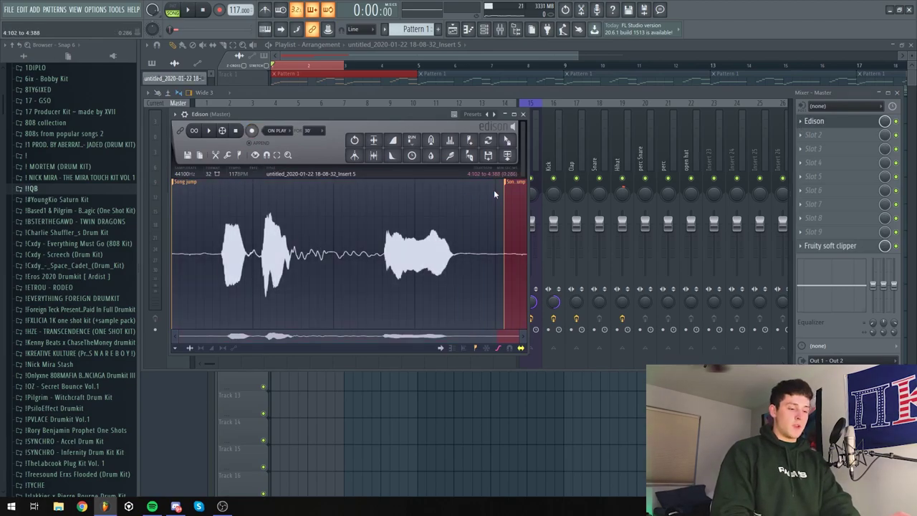
left_click_drag(459, 221, 459, 301)
left_click_drag(374, 411, 307, 105)
Open the Track 2 recording in the Newtone pitch corrector, with Center at maximum and Variation and Trans at minimum
double_click(298, 107)
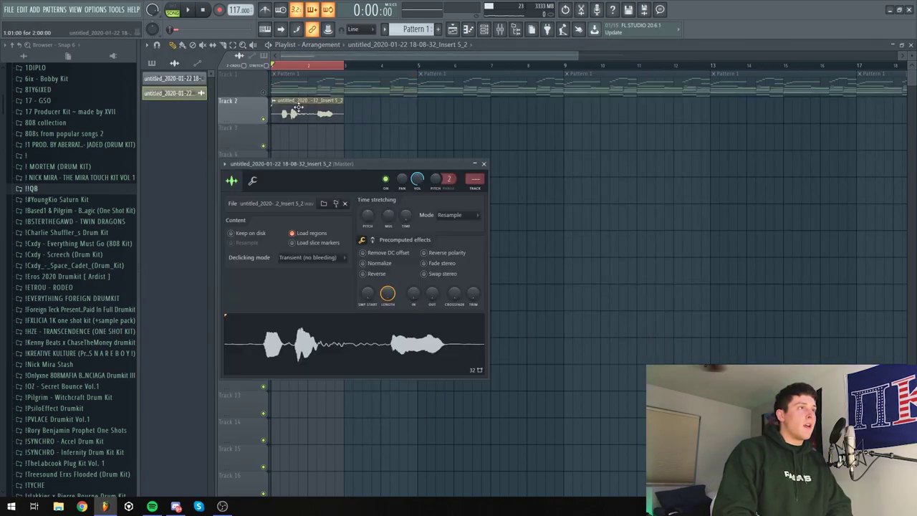
right_click(312, 325)
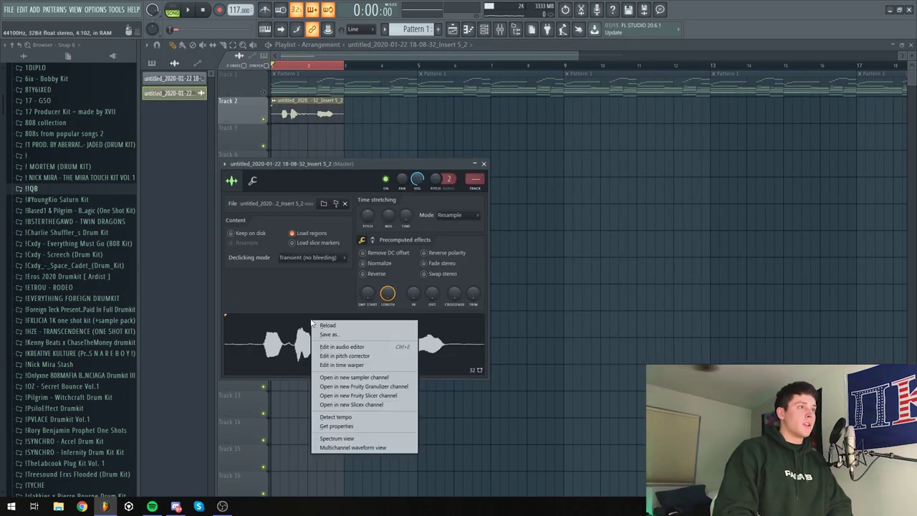
left_click(342, 356)
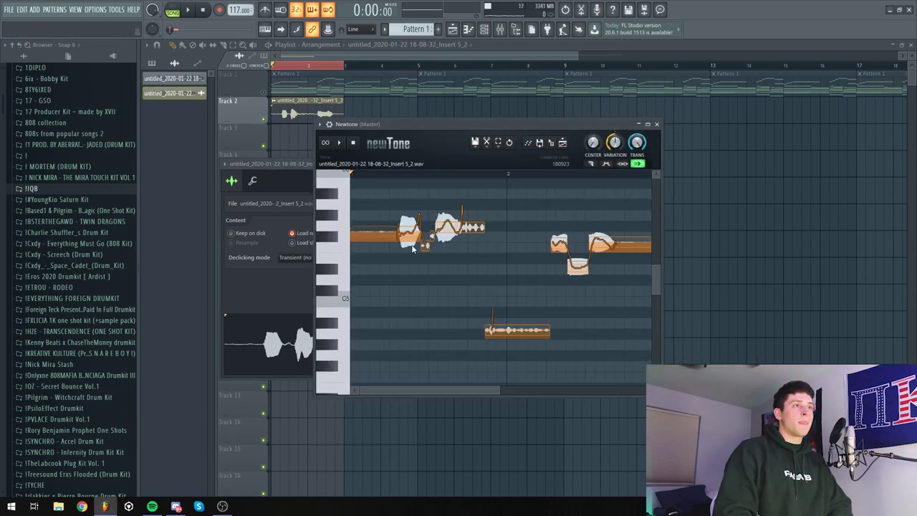
left_click_drag(453, 124, 373, 115)
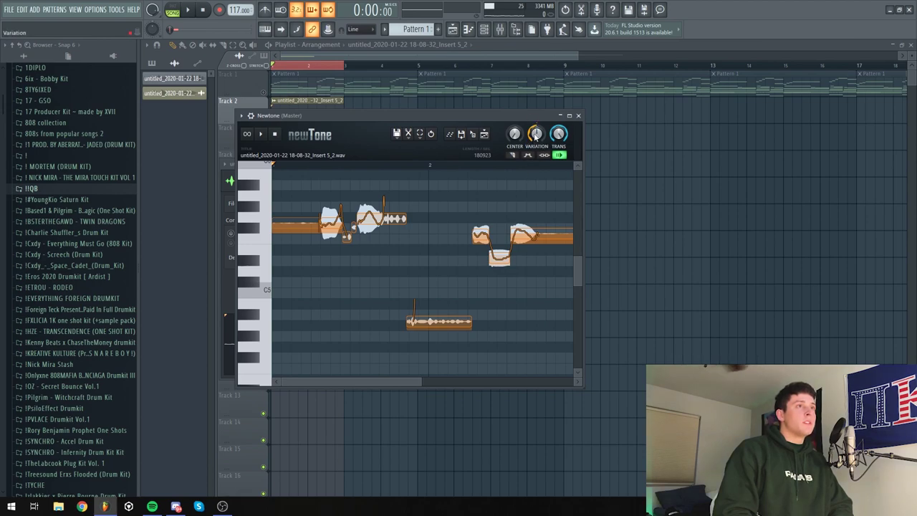
left_click_drag(516, 134, 515, 93)
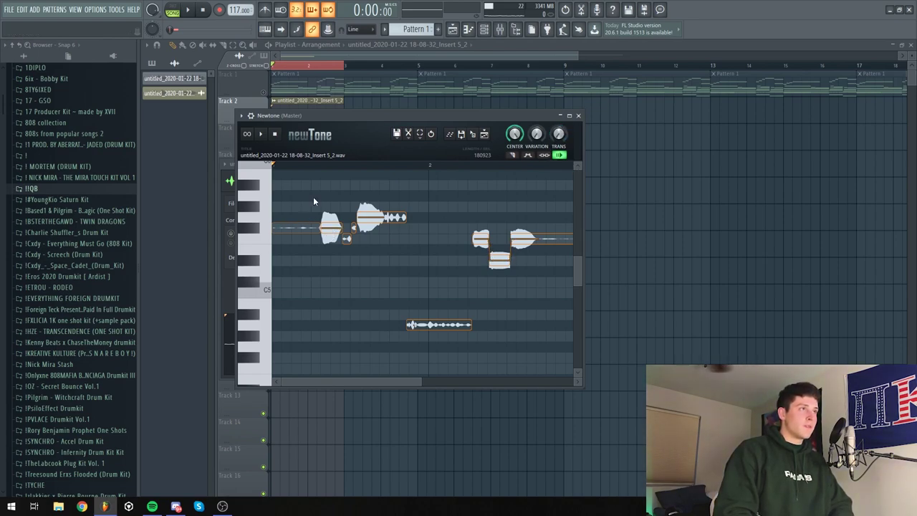
Play the recording in Newtone and remove the short fragments between the first two notes and the quiet lead-in
key("space")
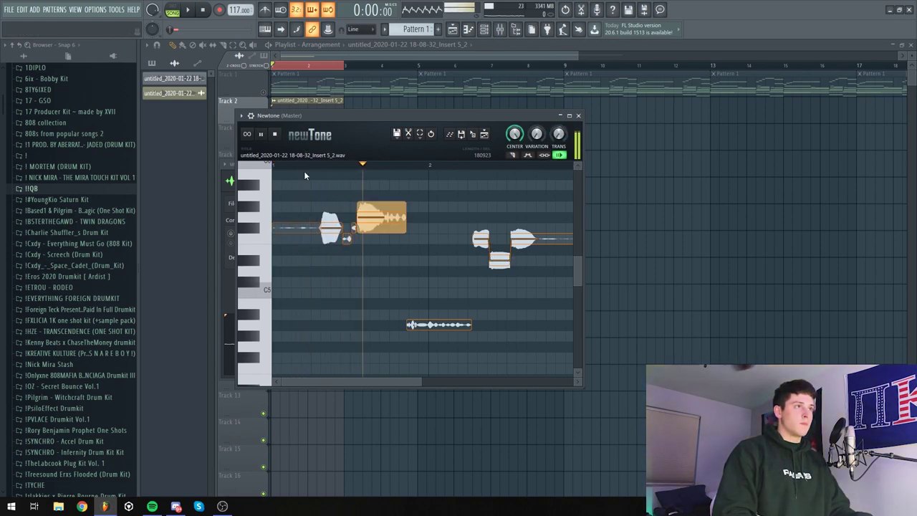
key("space")
left_click_drag(348, 238, 349, 229)
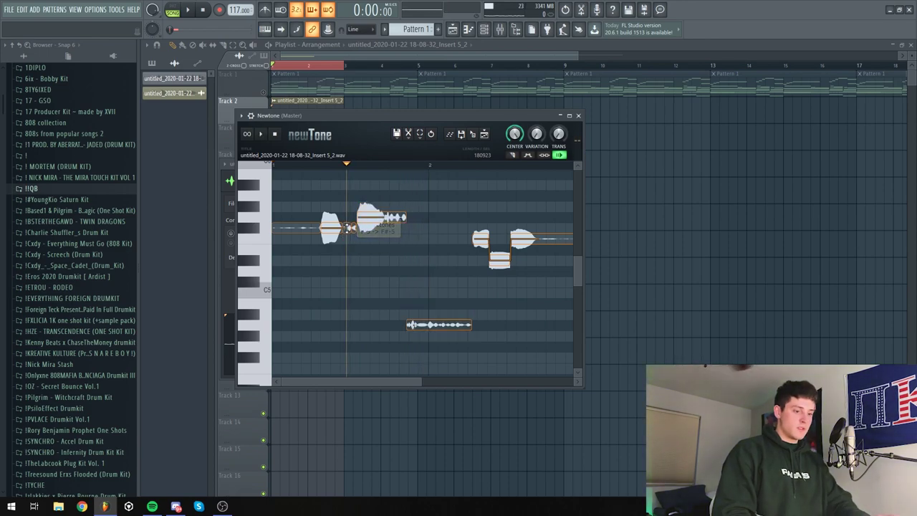
left_click_drag(349, 229, 347, 260)
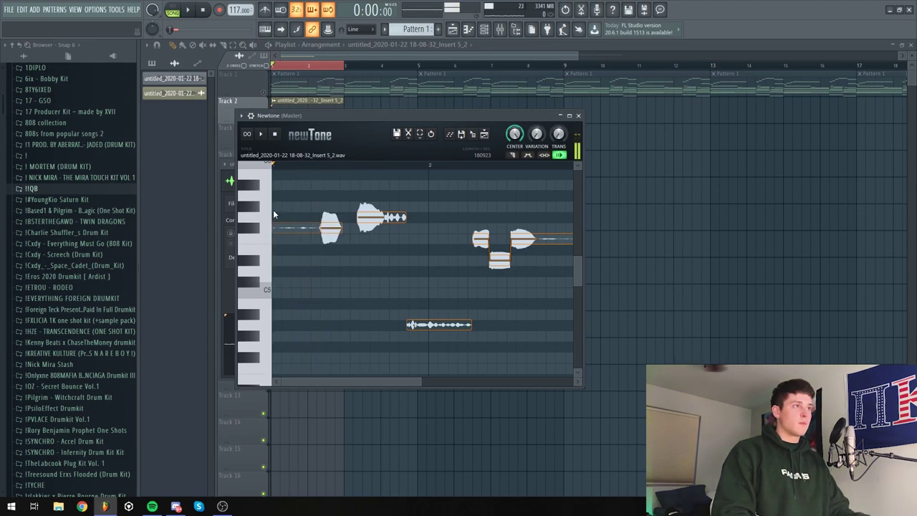
key("ctrl+z")
key("space")
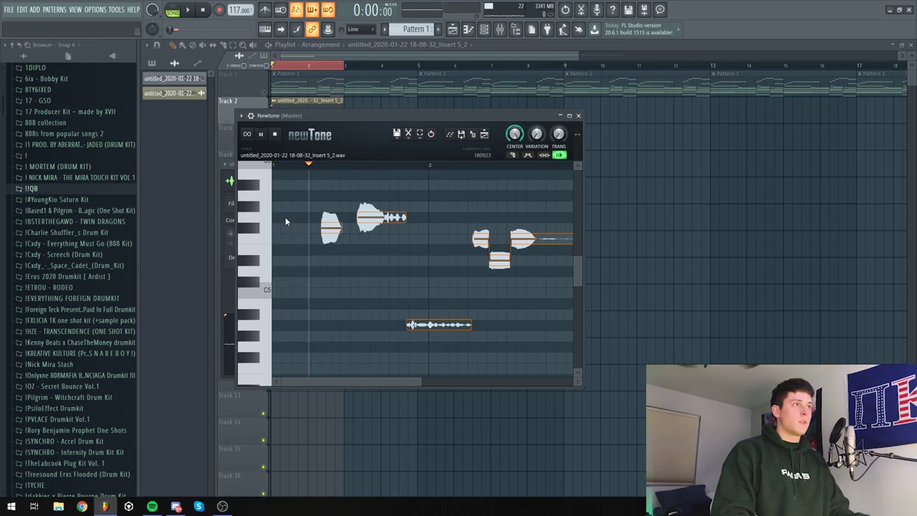
Slice the quiet tail off the second note in Newtone and delete it
key("space")
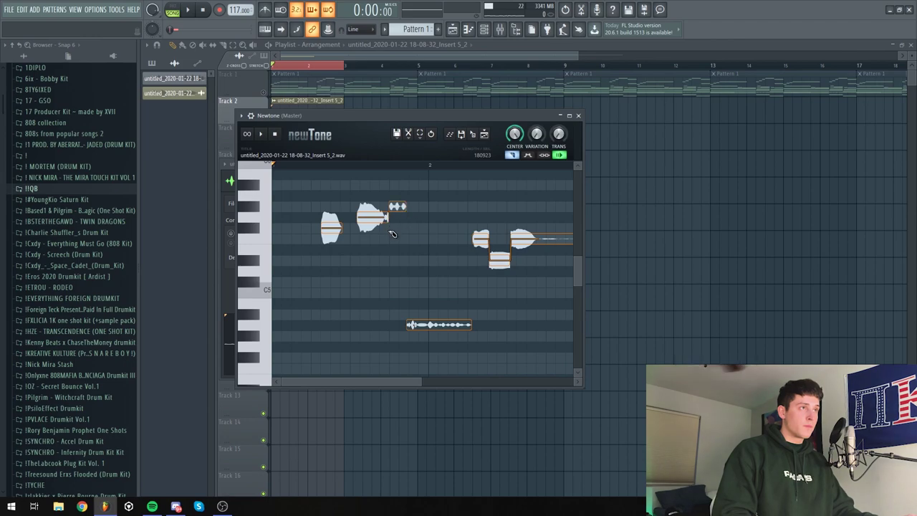
left_click(397, 207)
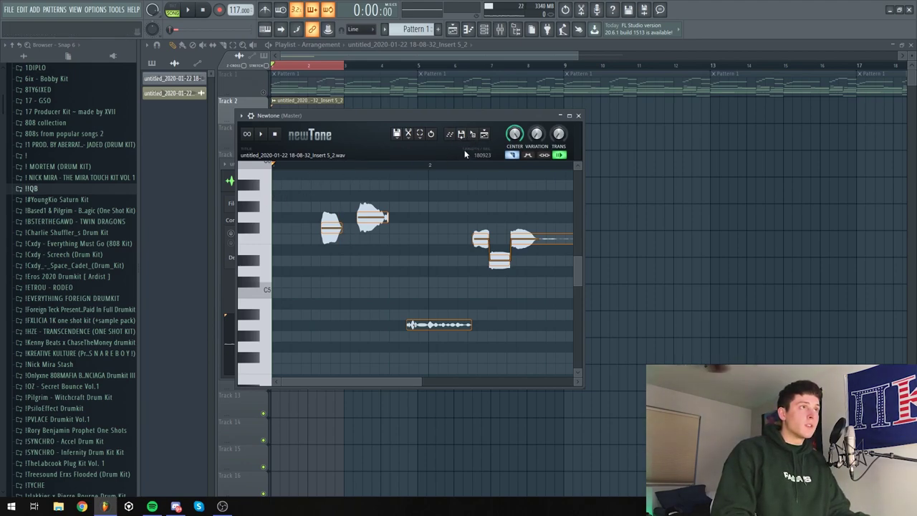
key("space")
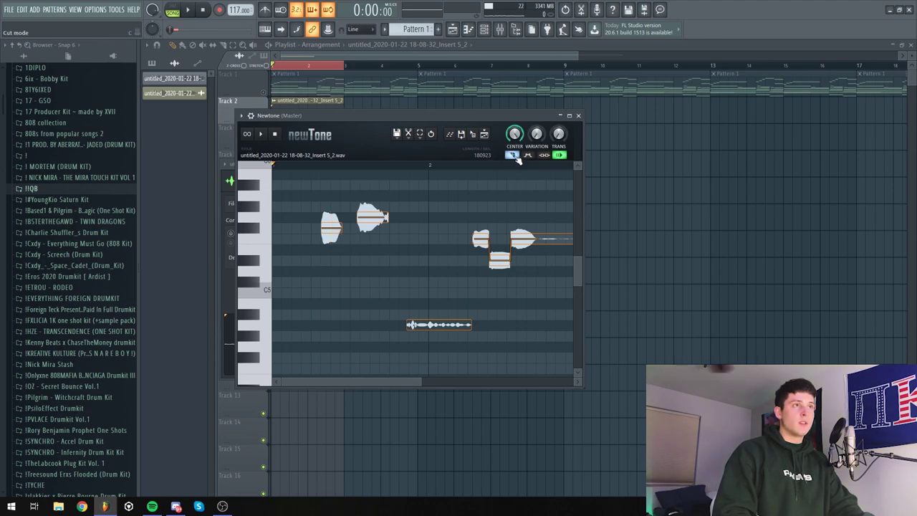
Try lowering the first two notes by six semitones, listen to them, and undo the pitch changes
left_click_drag(334, 228, 324, 292)
left_click_drag(372, 216, 367, 280)
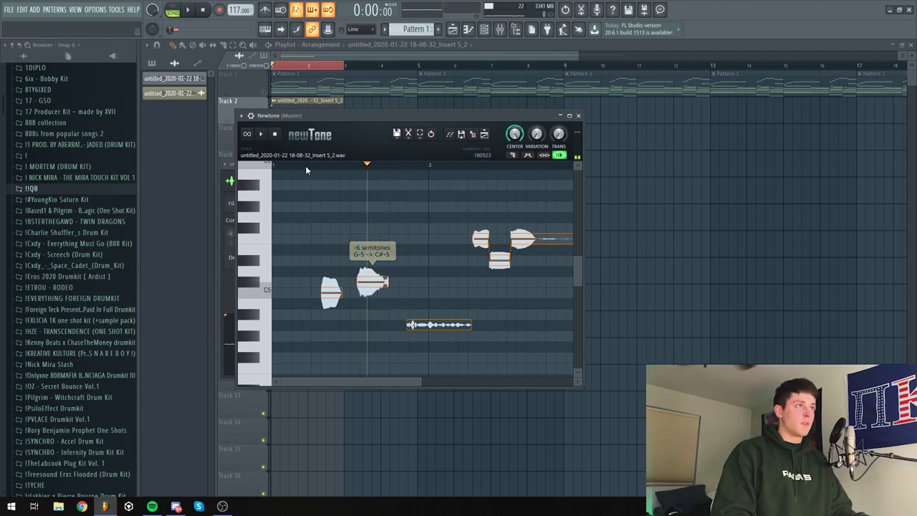
left_click(276, 165)
key("space")
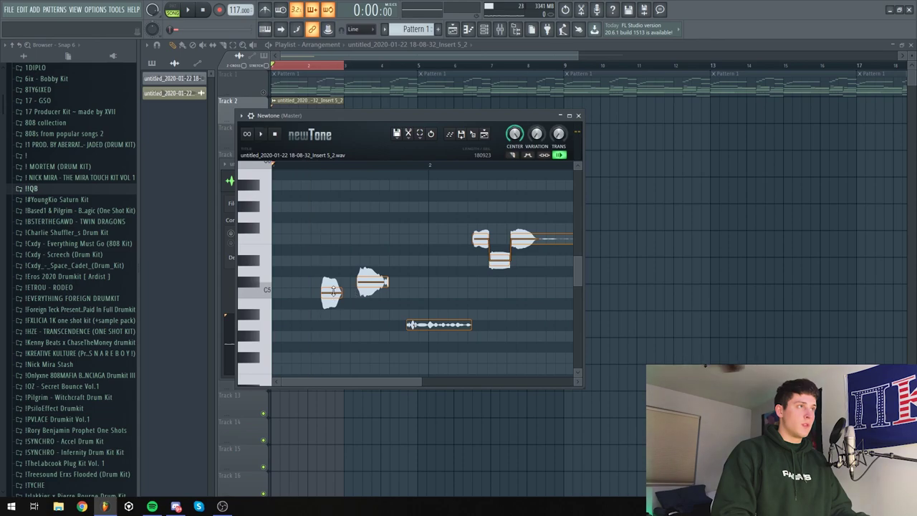
scroll(333, 292, "up", 1)
scroll(333, 296, "up", 1)
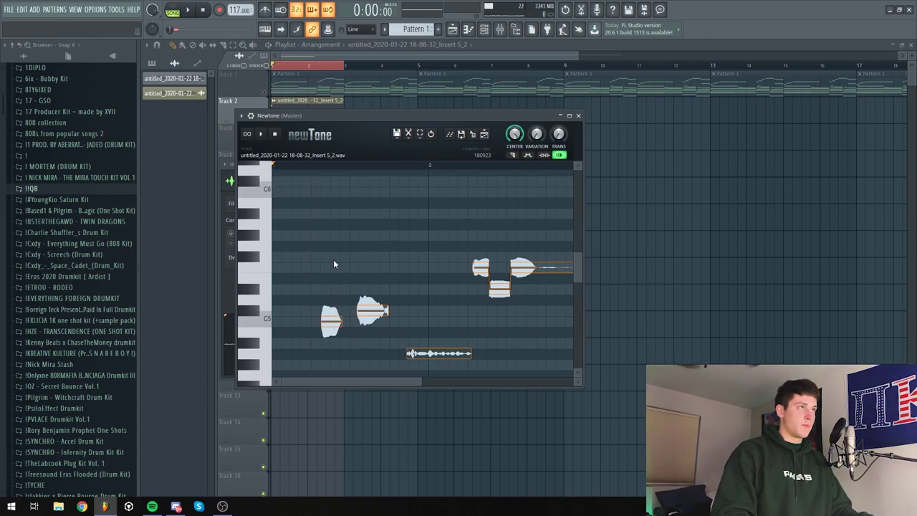
key("ctrl+z")
key("ctrl+z")
key("ctrl+alt+z")
key("ctrl+alt+z")
key("space")
key("space")
Delete the low, quiet segment in the middle of the recording and play the result in Newtone
left_click(444, 354)
key("Delete")
key("space")
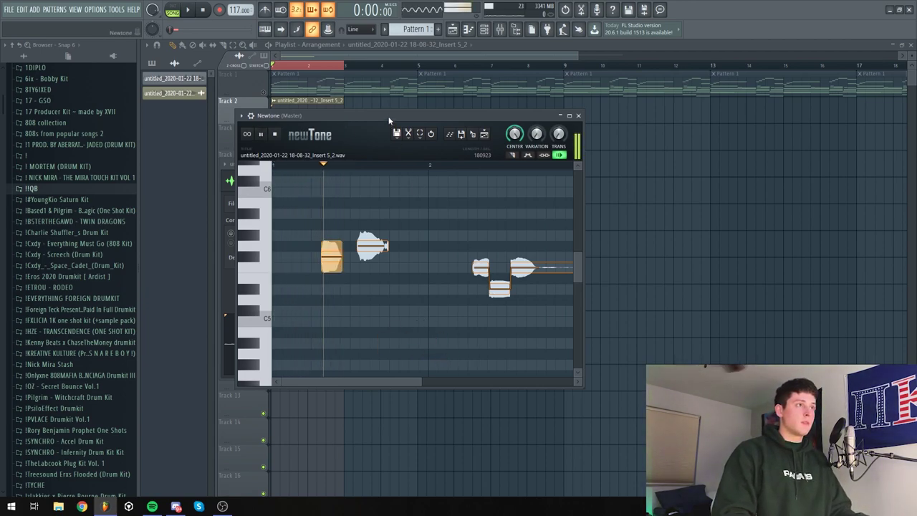
left_click_drag(389, 116, 363, 117)
mouse_move(333, 383)
left_mouse_down()
mouse_move(389, 382)
mouse_move(320, 391)
left_mouse_up()
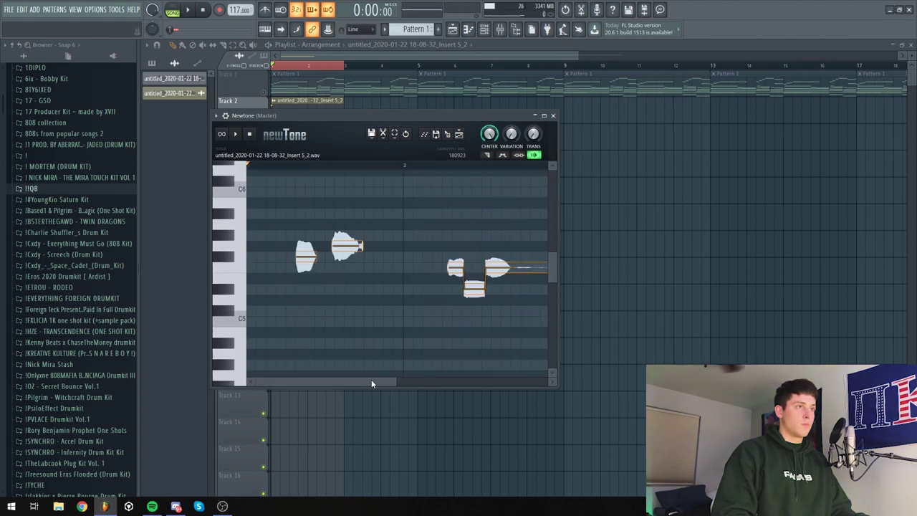
Cut the quiet tail off the last note, delete it and play the edited recording
left_click_drag(371, 384, 400, 381)
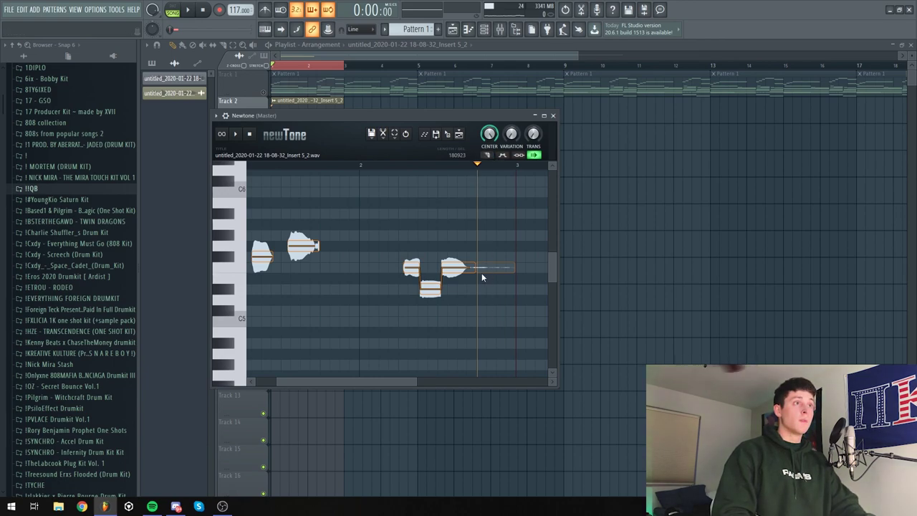
key("Delete")
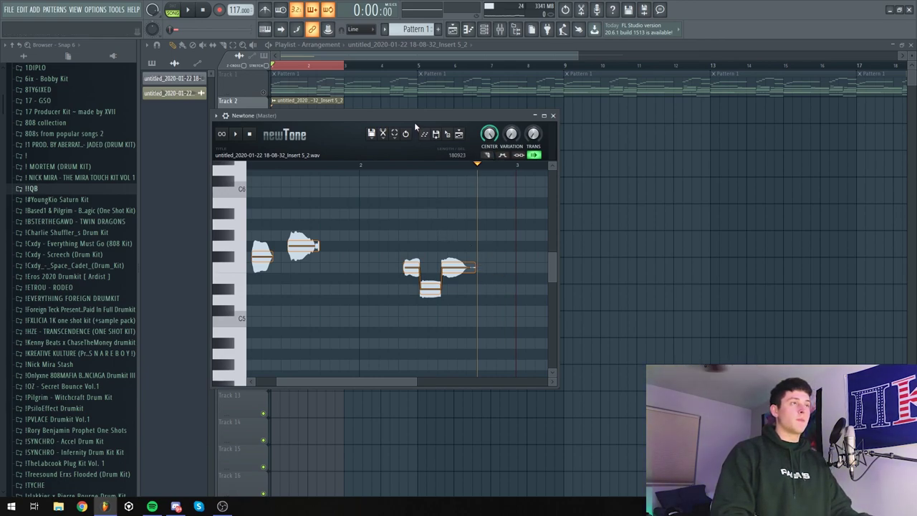
key("space")
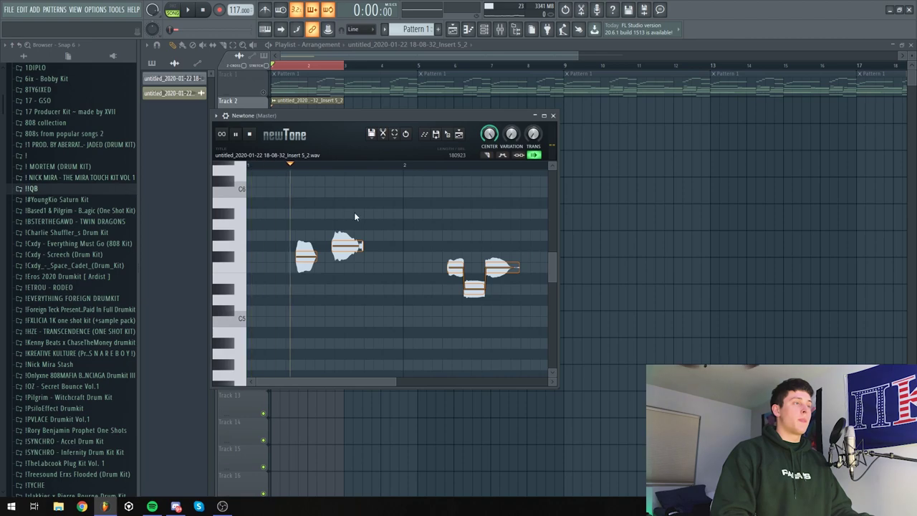
Send the corrected audio to playlist Track 2 in place of the old clip, unmute Track 1 and play both together
key("shift+c")
left_click_drag(286, 155, 302, 114)
right_click(322, 119)
left_click(264, 93)
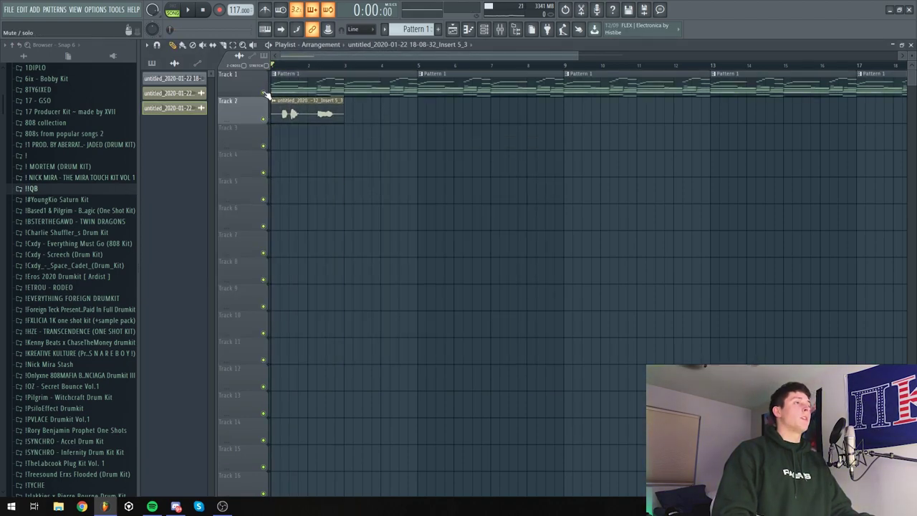
key("space")
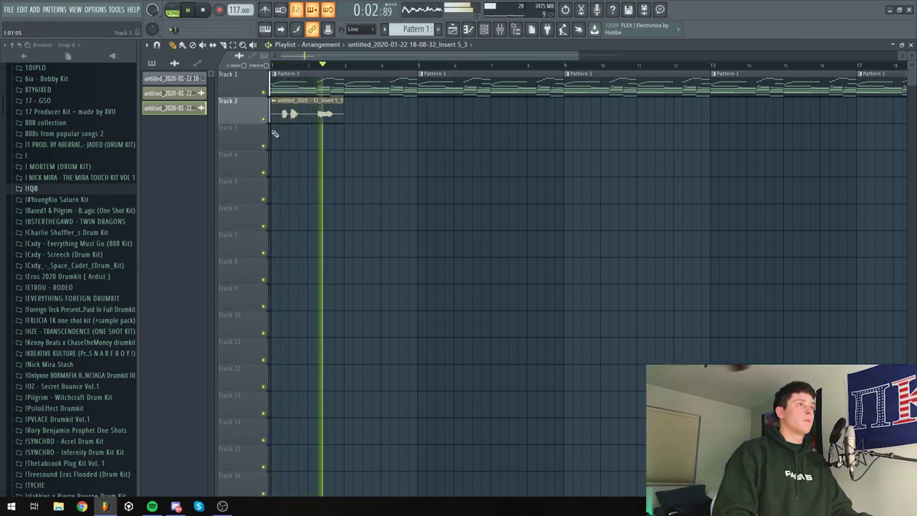
key("space")
key("space")
key("space")
Check the settings of the chopped Track 2 audio clip, routed to mixer track 4, and return to the playlist
double_click(303, 114)
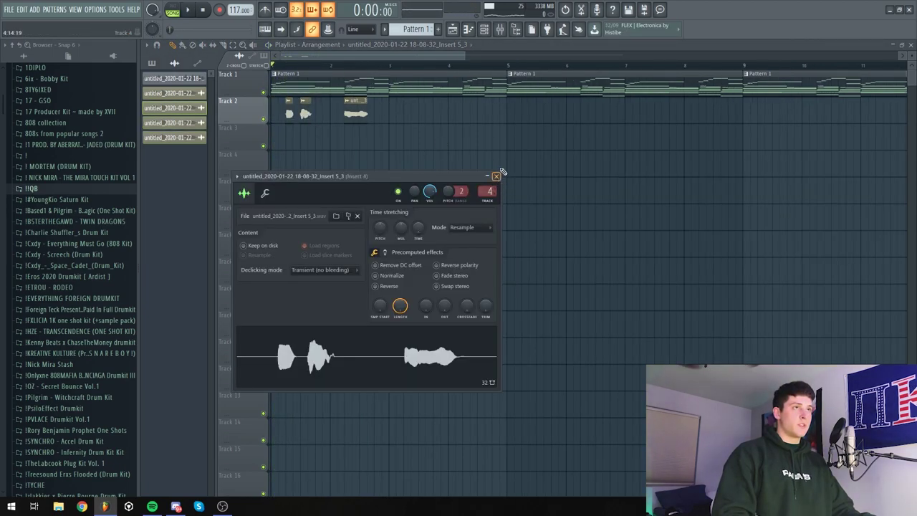
left_click(496, 176)
left_click(501, 32)
left_click(304, 63)
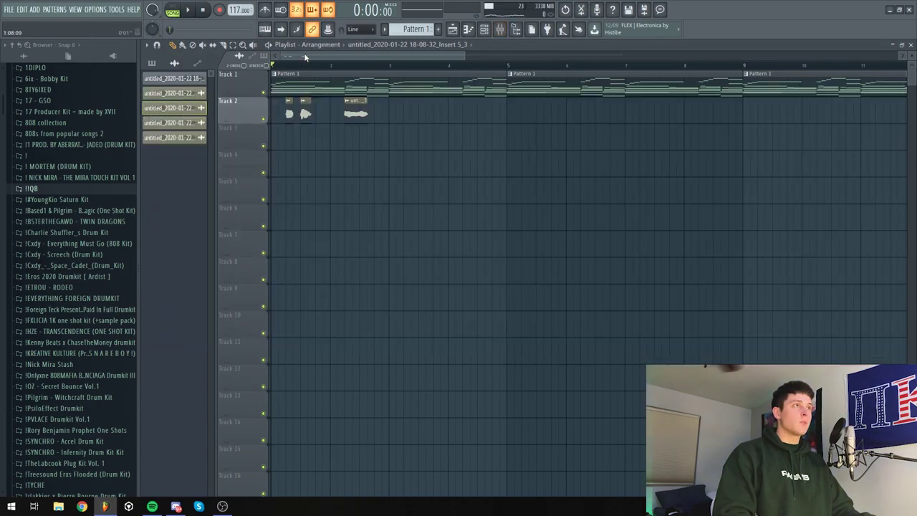
Add Fruity Parametric EQ 2 to mixer Insert 4, cut the lows up to about 414 Hz and reposition a mid band during playback
double_click(358, 112)
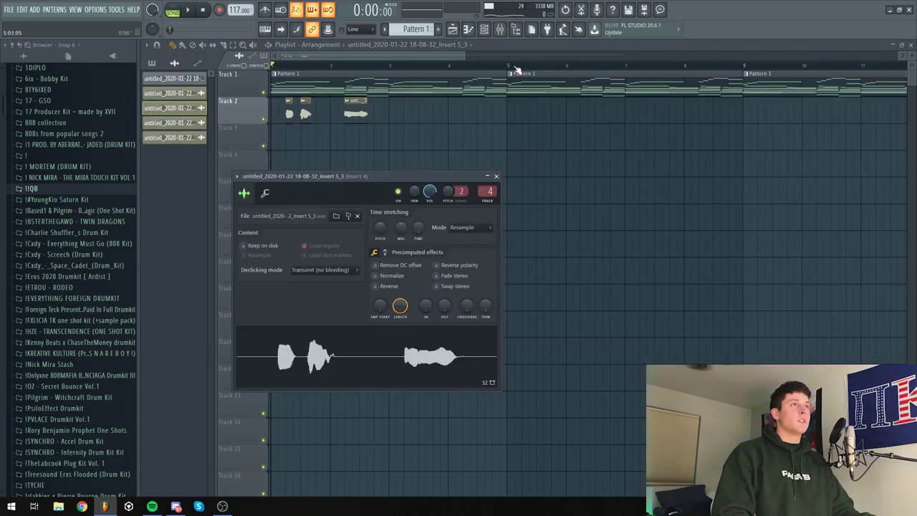
left_click(496, 177)
left_click(499, 30)
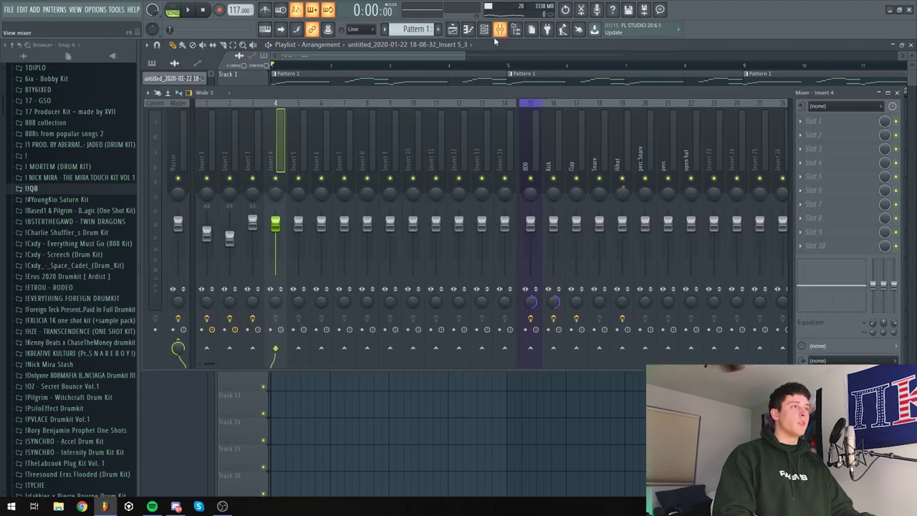
left_click(826, 125)
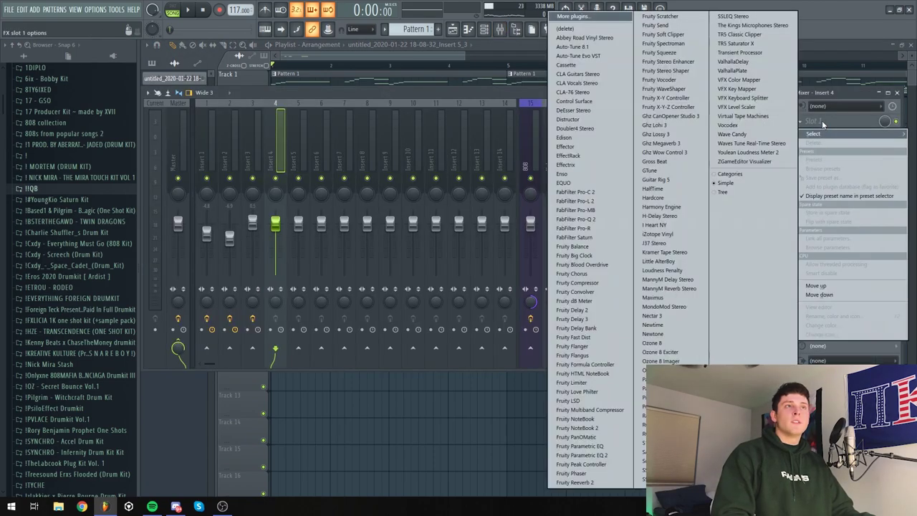
left_click(616, 455)
left_click_drag(244, 190, 205, 220)
key("space")
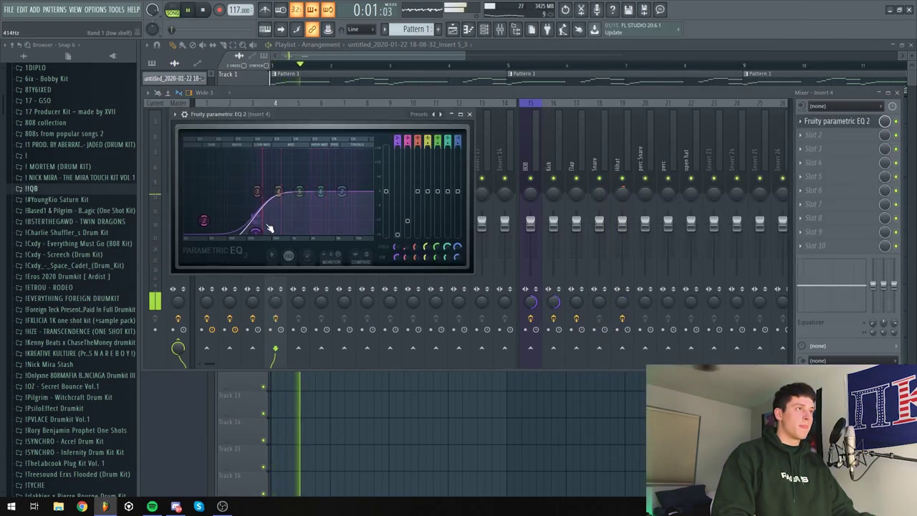
left_click_drag(278, 191, 350, 197)
key("space")
key("space")
left_click(469, 114)
Add ValhallaPlate to Insert 4 with mix 17.2%, decay 2.7 s and low gain -12.0 dB
key("space")
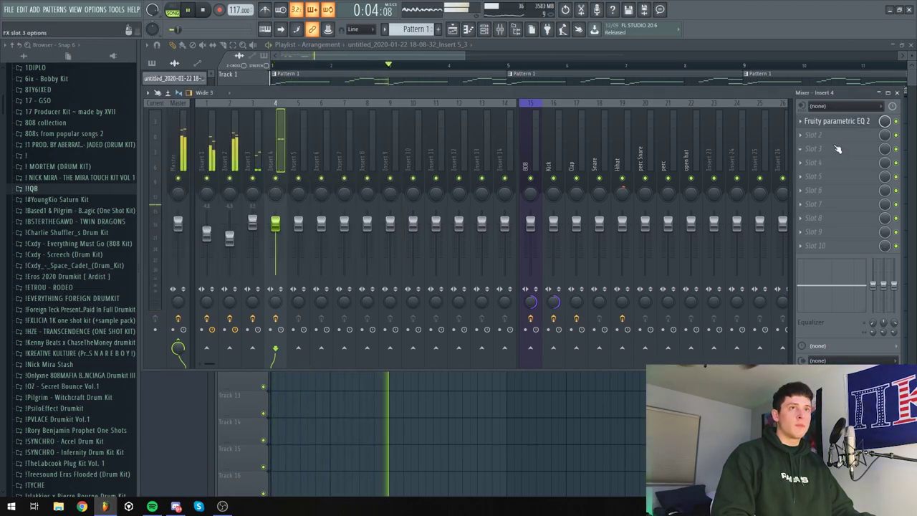
left_click(817, 135)
mouse_move(833, 146)
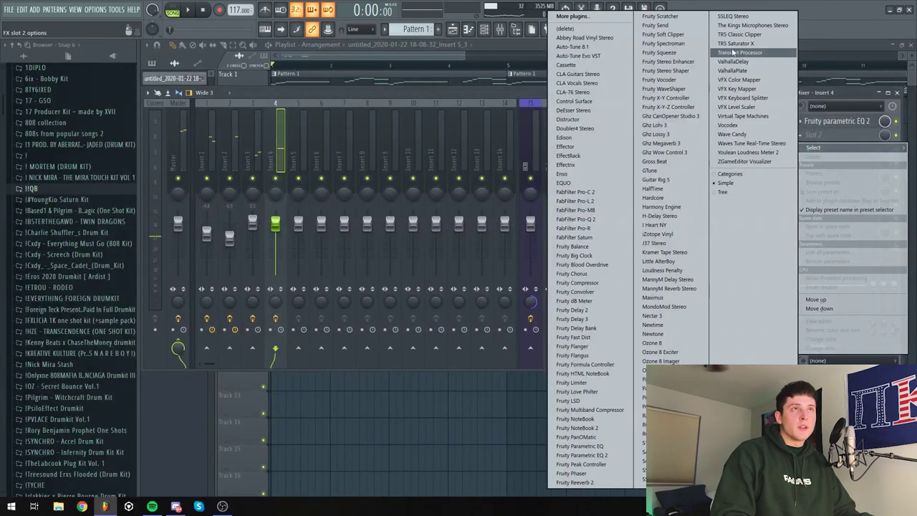
left_click(762, 71)
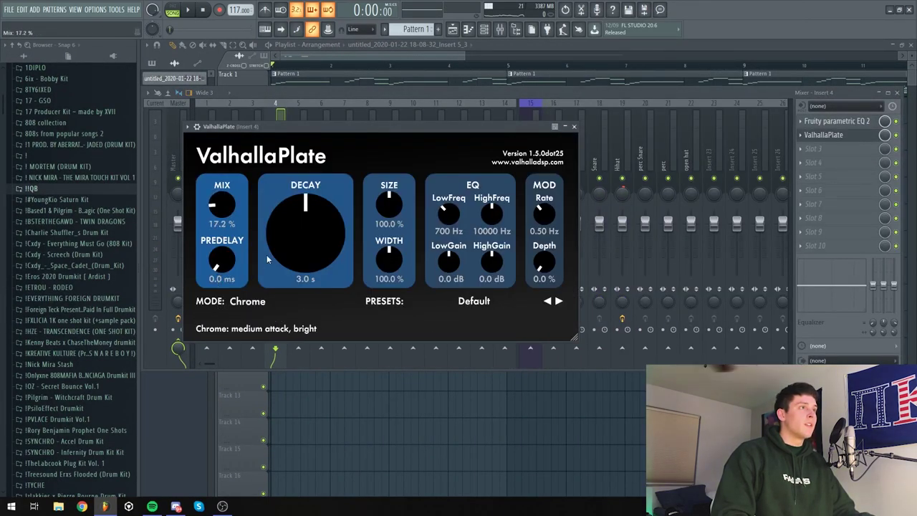
left_click_drag(215, 317, 215, 319)
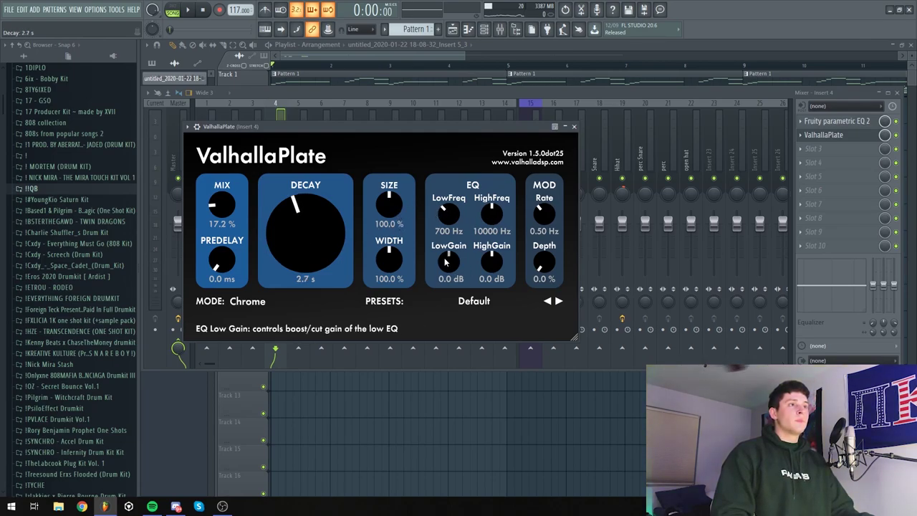
left_click_drag(450, 268, 520, 310)
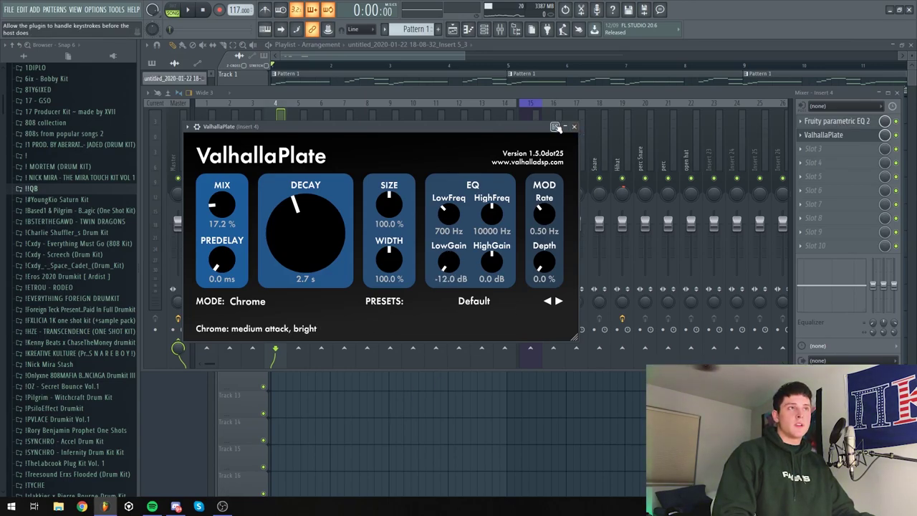
left_click(574, 126)
Move the parametric EQ to Insert 4's last effect slot and raise the insert's level slightly during playback
scroll(828, 129, "down", 4)
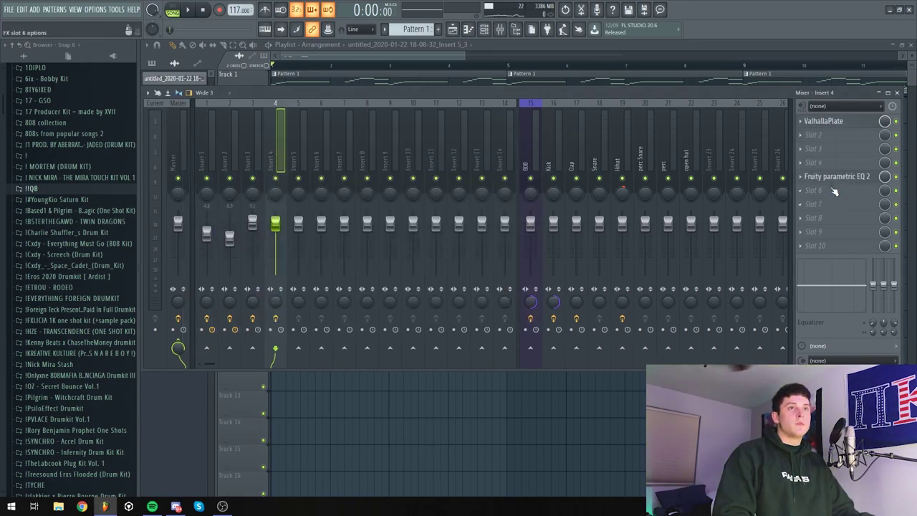
left_click_drag(833, 191, 834, 246)
key("space")
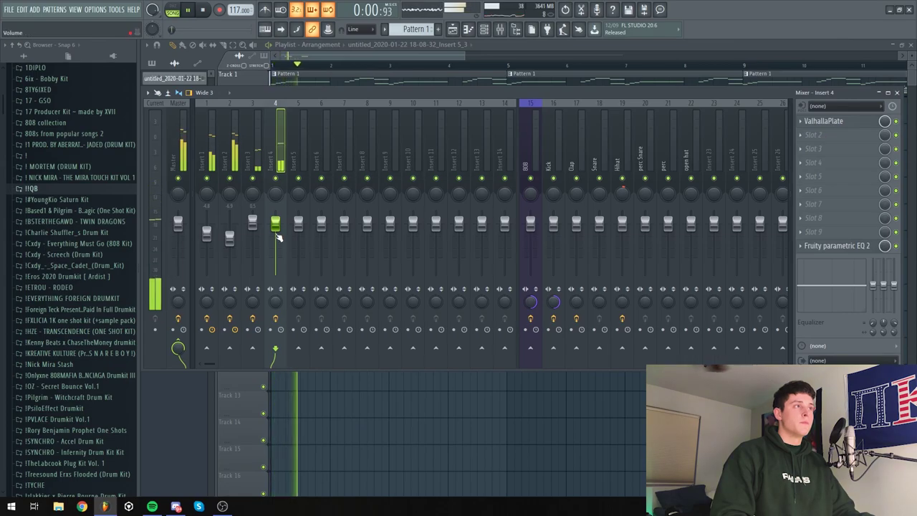
left_click_drag(276, 225, 277, 223)
key("space")
Load EffectRack in Insert 4's second slot, add EchoBoy to it, change EchoBoy's preset and play the result
left_click(813, 134)
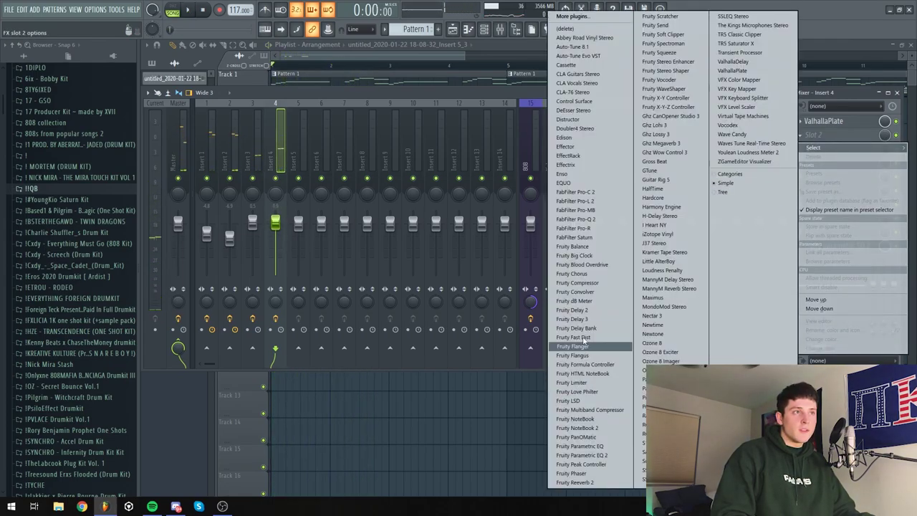
left_click(573, 156)
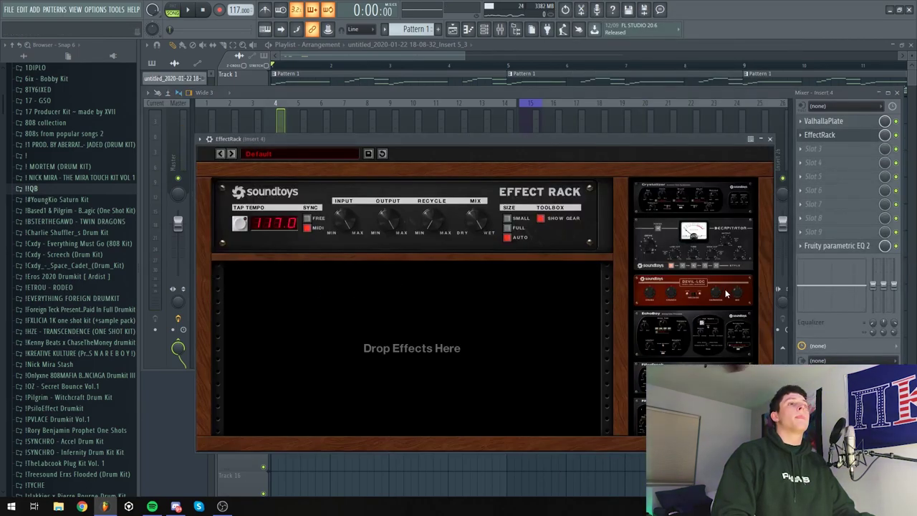
left_click_drag(699, 337, 415, 344)
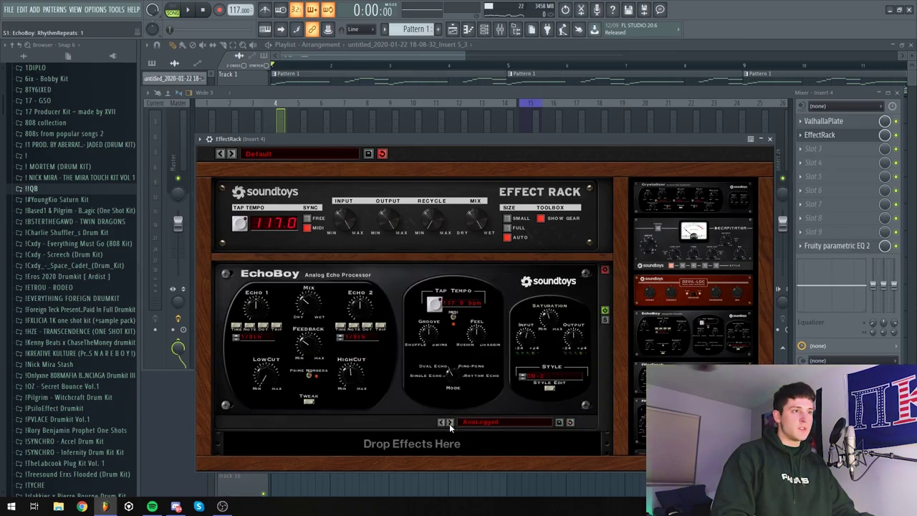
left_click(450, 422)
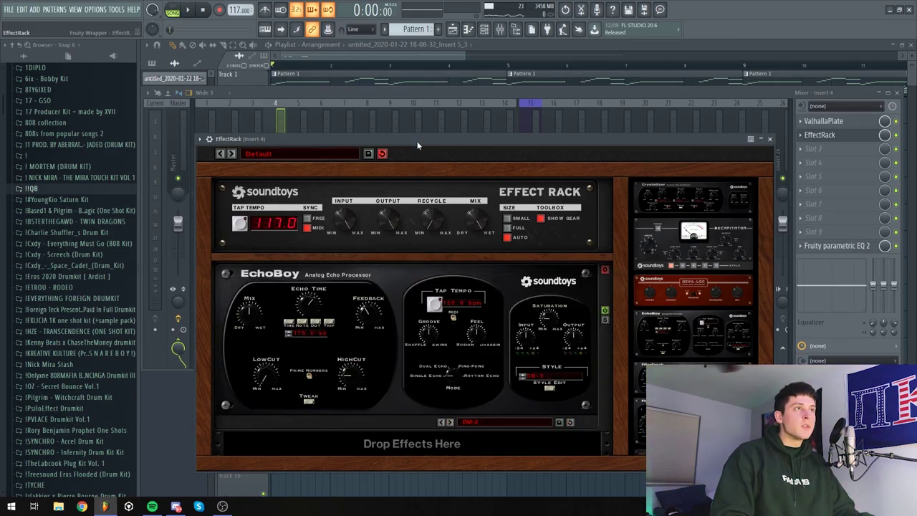
left_click_drag(419, 145, 420, 135)
key("space")
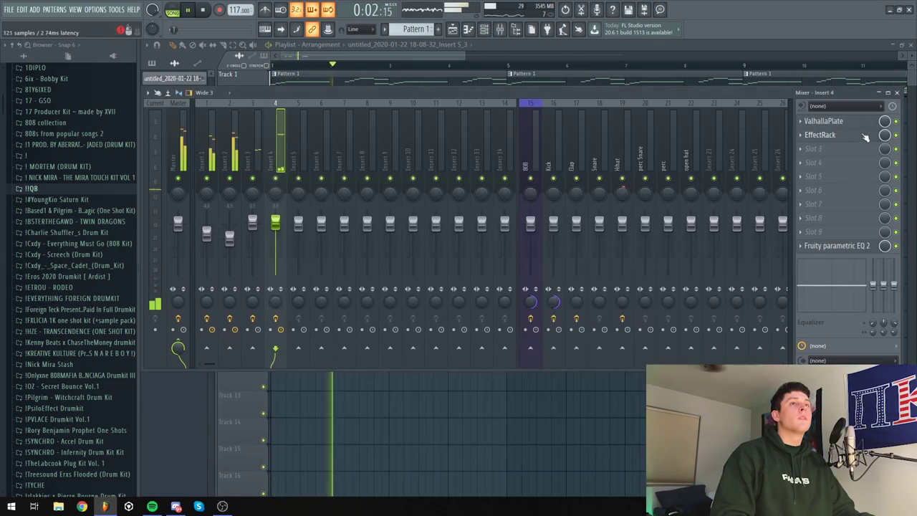
Reduce the EffectRack mix level to about 69% and set ValhallaPlate's mix to 22.0%
left_click(771, 129)
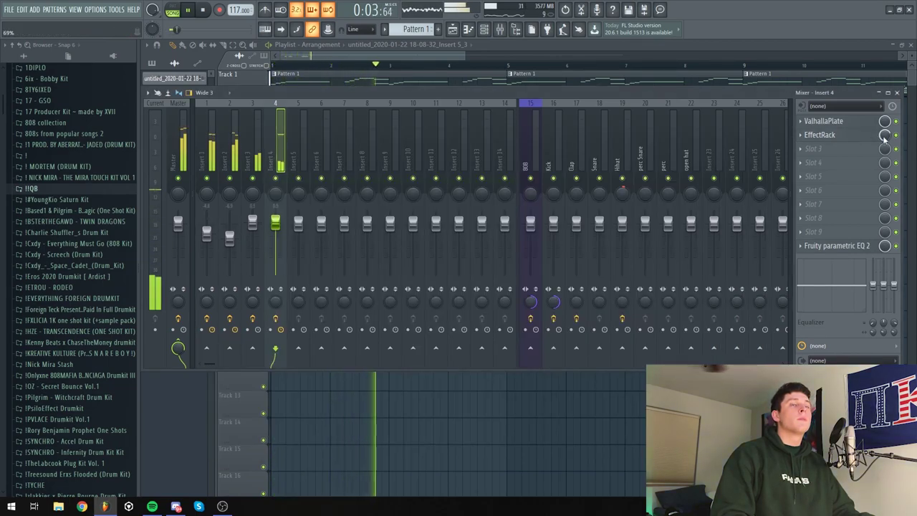
left_click(824, 121)
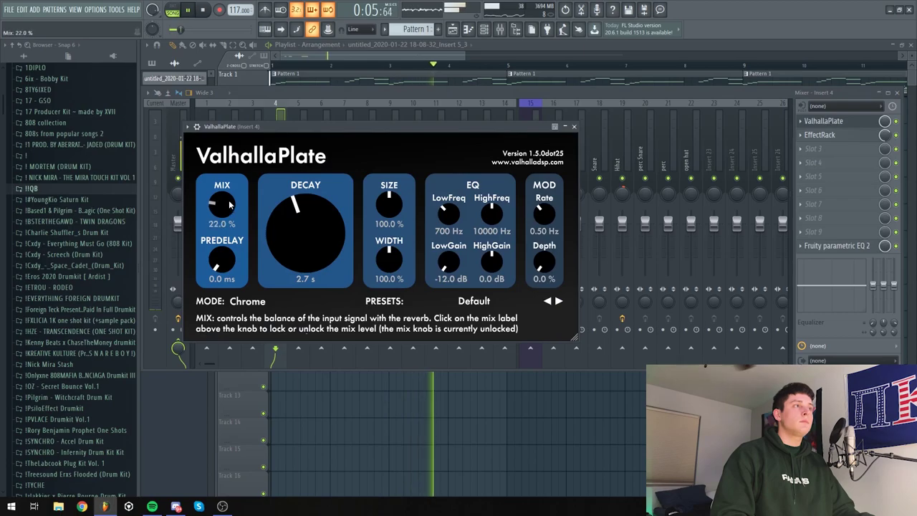
left_click(574, 127)
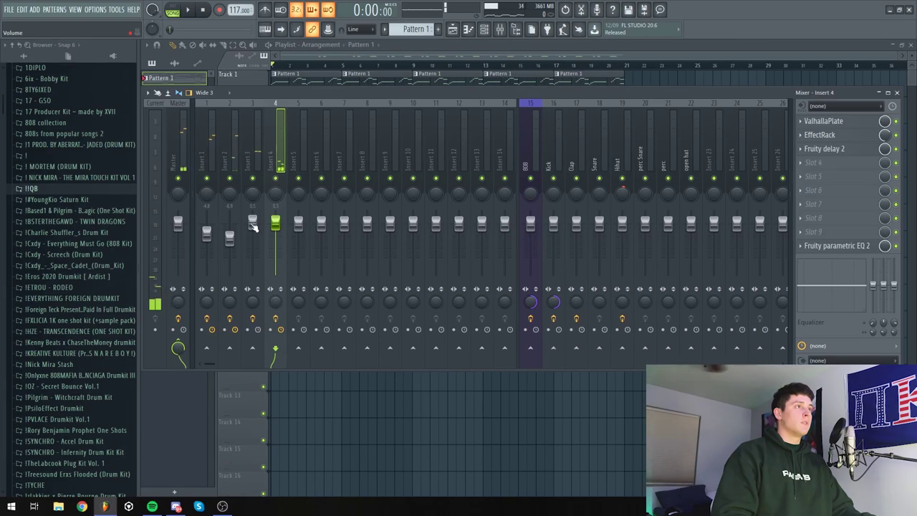
Lower the volume of mixer Insert 3 and return to the playlist
left_click_drag(253, 226, 253, 234)
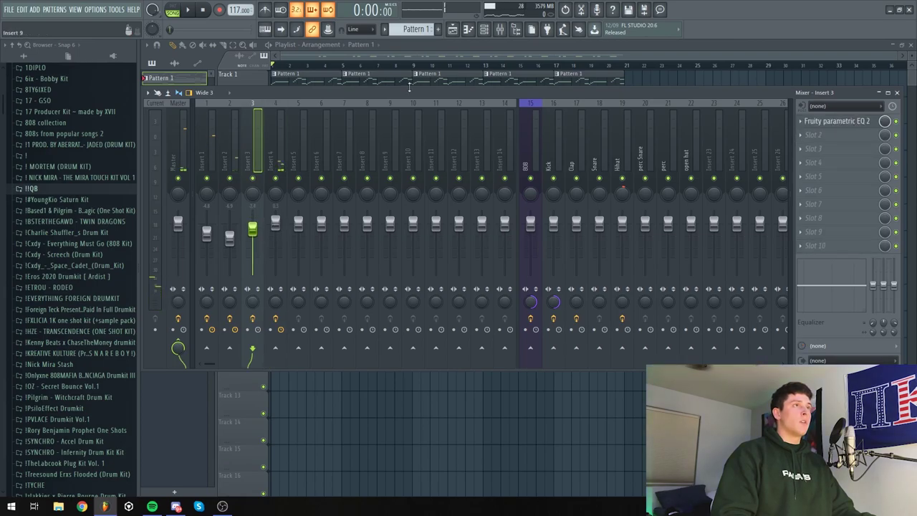
key("F9")
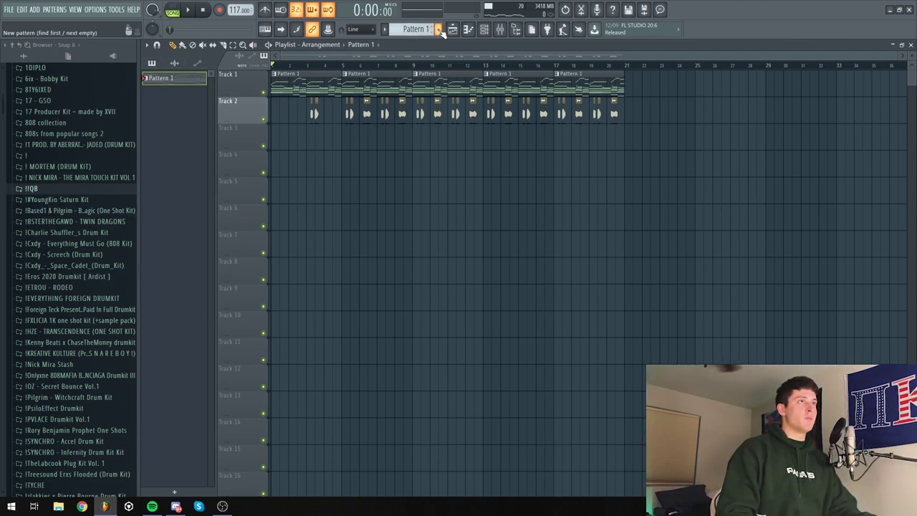
Create a new pattern named Drums
left_click(438, 29)
type("Drums")
key("Return")
Place the Drums pattern on Track 3 at bar 9, duplicate it twice and select bars 9 to 12 for looping
left_click_drag(179, 98, 485, 134)
key("ctrl+b")
key("ctrl+b")
left_click(418, 66)
left_click_drag(413, 69, 483, 69)
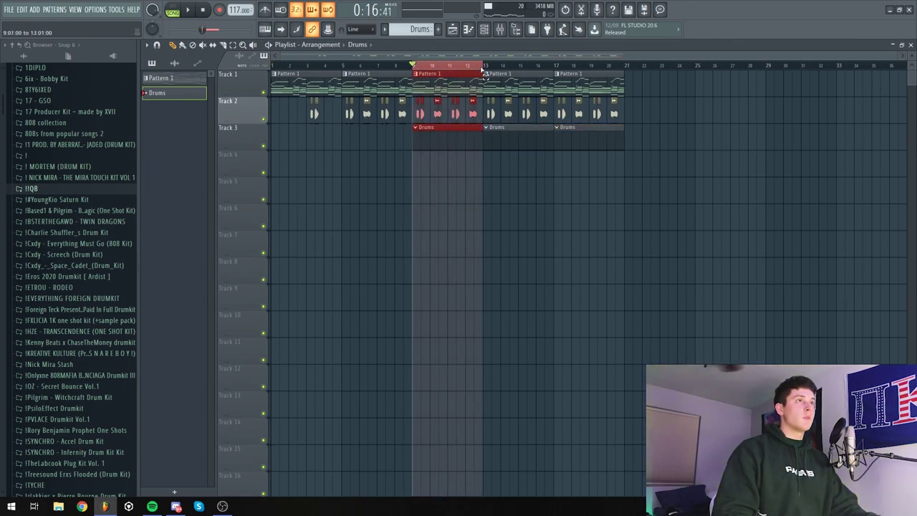
Show the Unsorted channels in the channel rack and write a four-bar 808 line with C6, D#6 and G6 notes
left_click(485, 30)
left_click(311, 107)
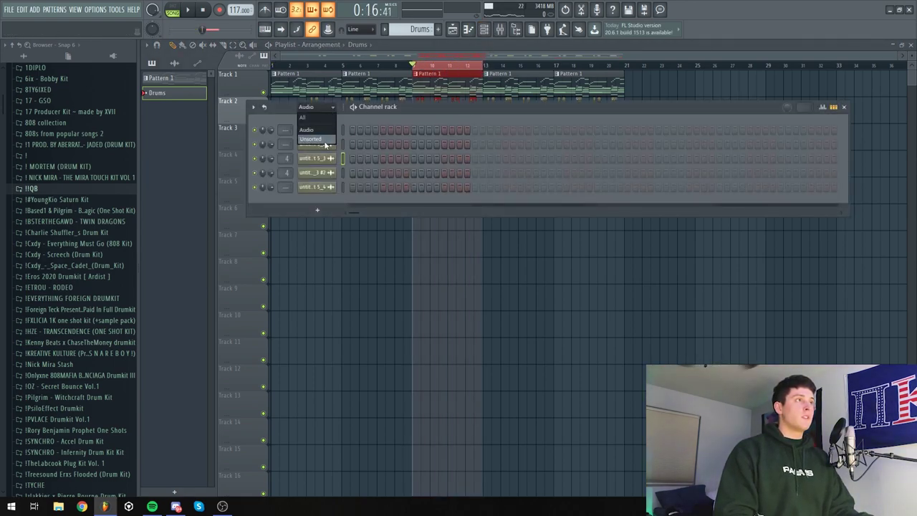
left_click(328, 145)
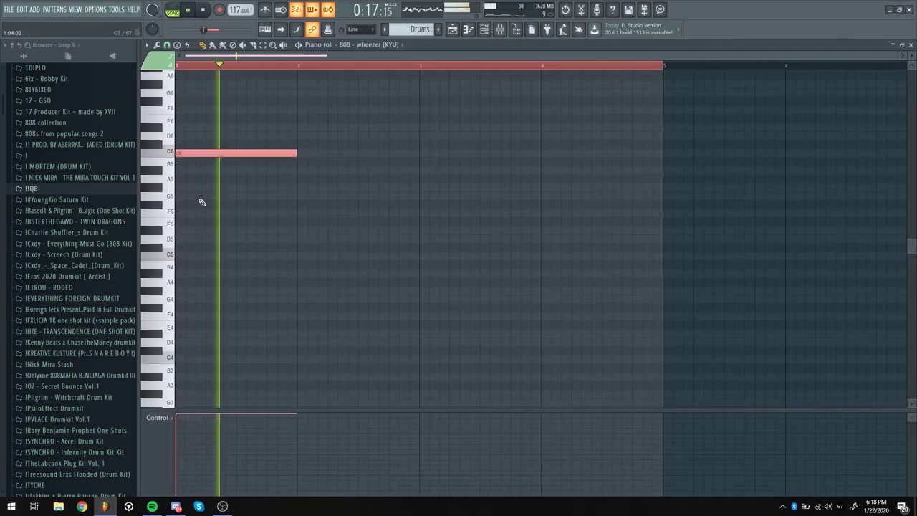
left_click(333, 179)
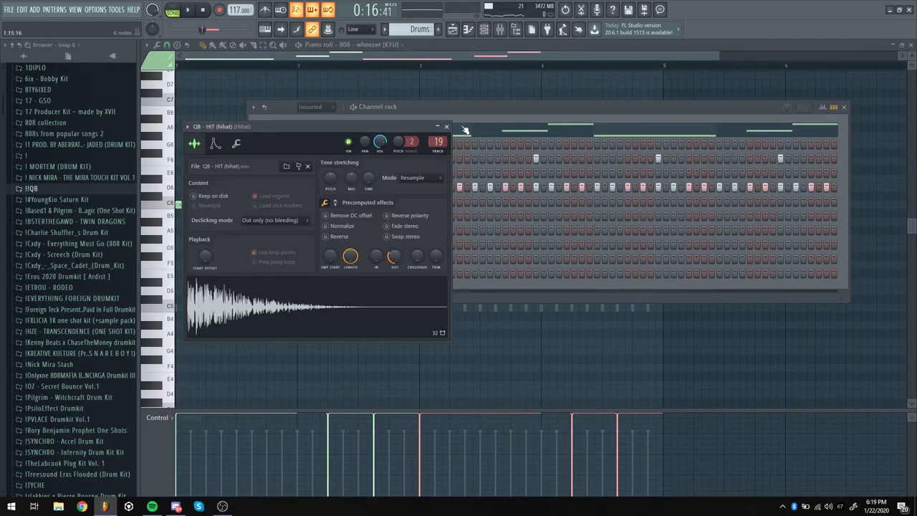
Rework the QB - HIT hi-hat notes over four bars with gaps, rolls, descending pitches and varied velocities, and play them
right_click(254, 310)
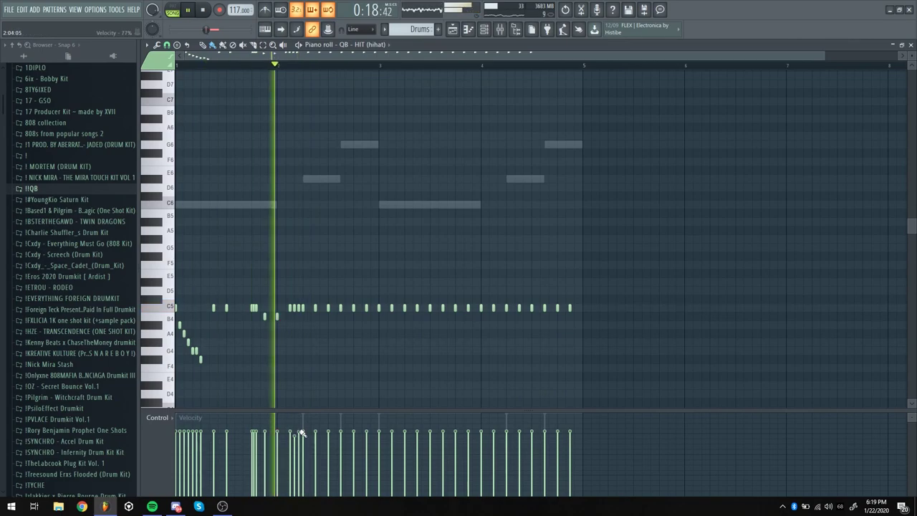
key("space")
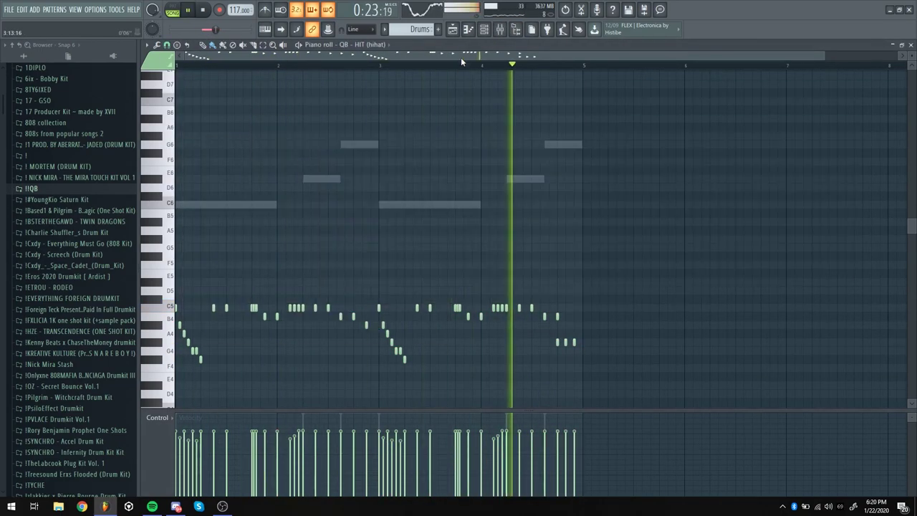
left_click(167, 46)
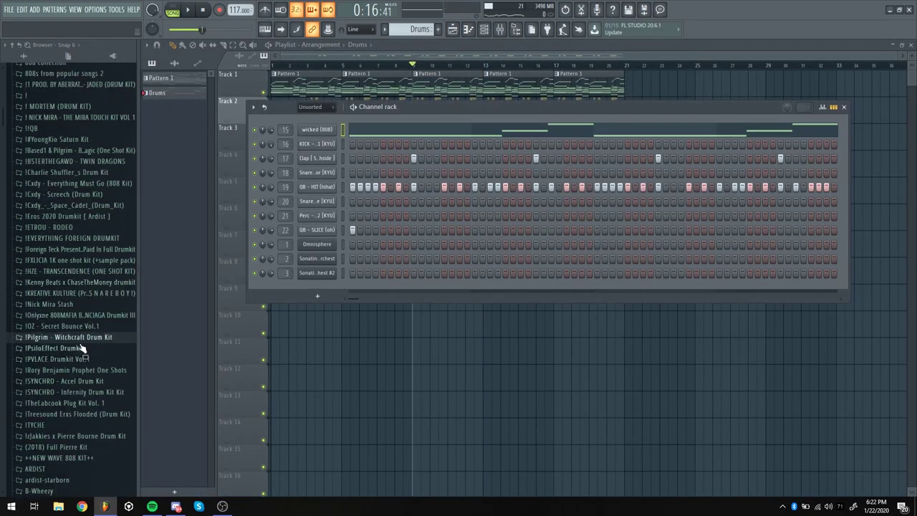
Browse the basic hi-hat samples of the !Eros 2020 Drumkit
left_click(43, 315)
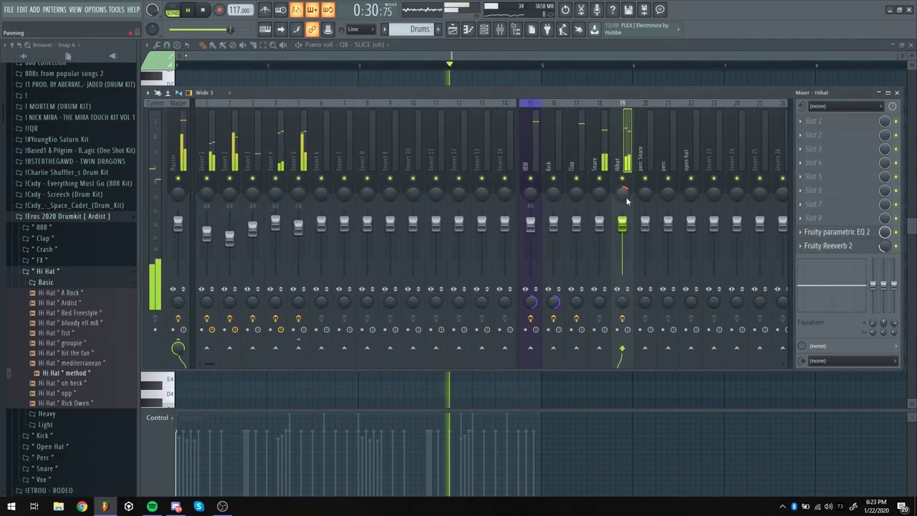
left_click(223, 506)
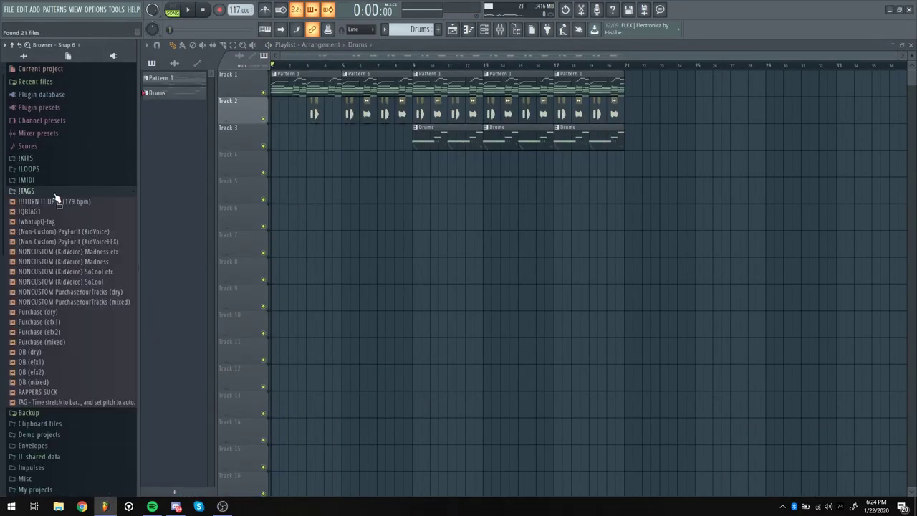
Place the !!!TURN IT UP Q (179 bpm) tag on playlist Track 3 at bar 1 and play the arrangement
left_click_drag(59, 202, 308, 136)
key("space")
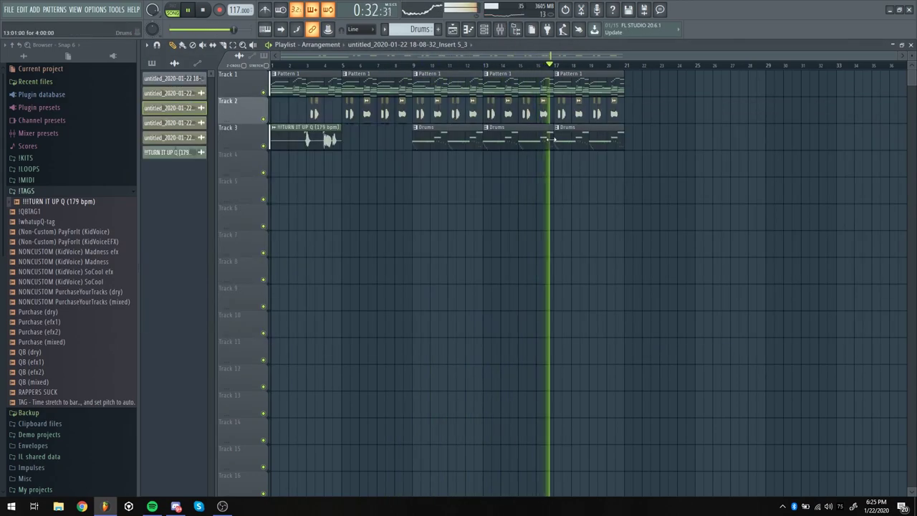